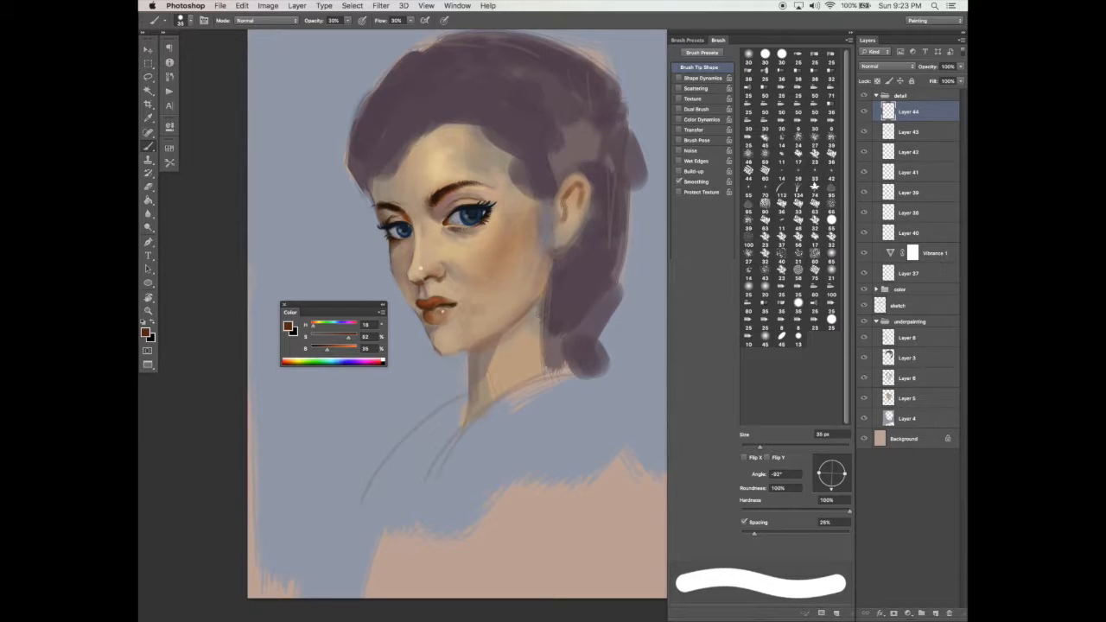
Step: Paint the ear's inner hollow dark brown, using sampled tones and 63% brush opacity
key("e")
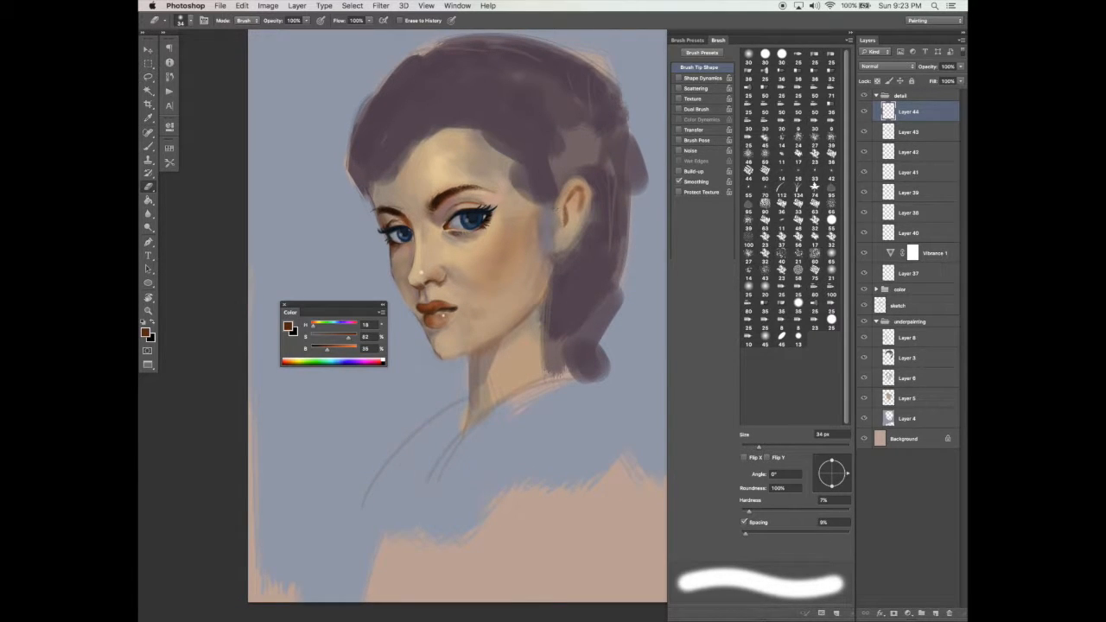
key("b")
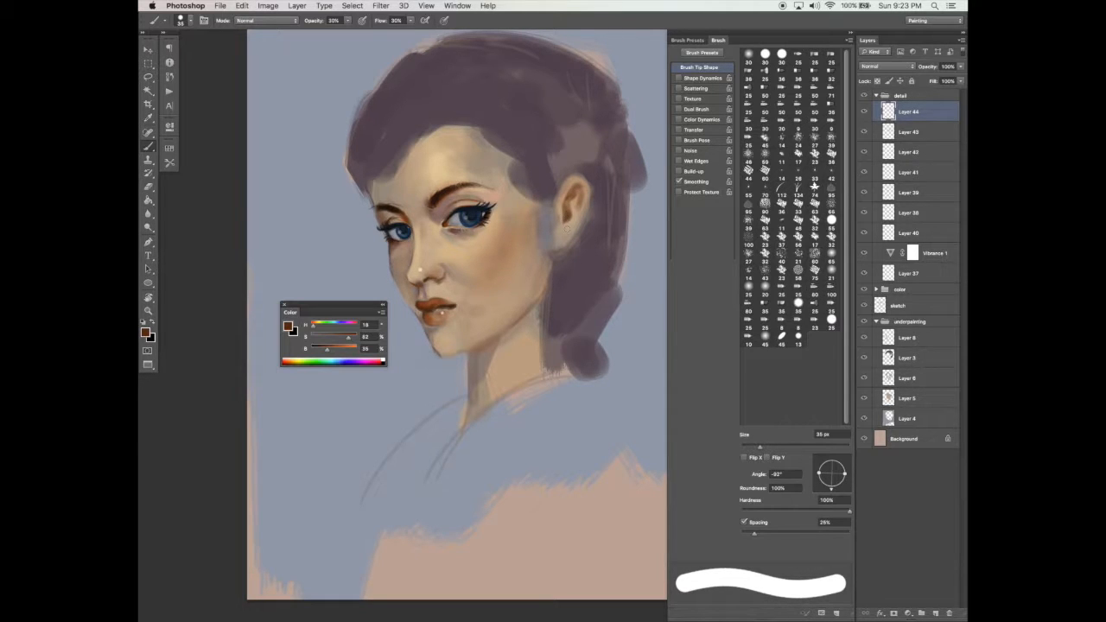
left_click_drag(564, 220, 567, 230)
left_click(561, 208, "alt")
key("6")
key("3")
left_click(569, 185, "alt")
left_click(570, 209, "alt")
left_click_drag(585, 191, 569, 229)
Step: Refine the ear's rim and lobe with sampled skin and brown tones using a 30 px brush
left_click(567, 182, "alt")
key("bracketleft")
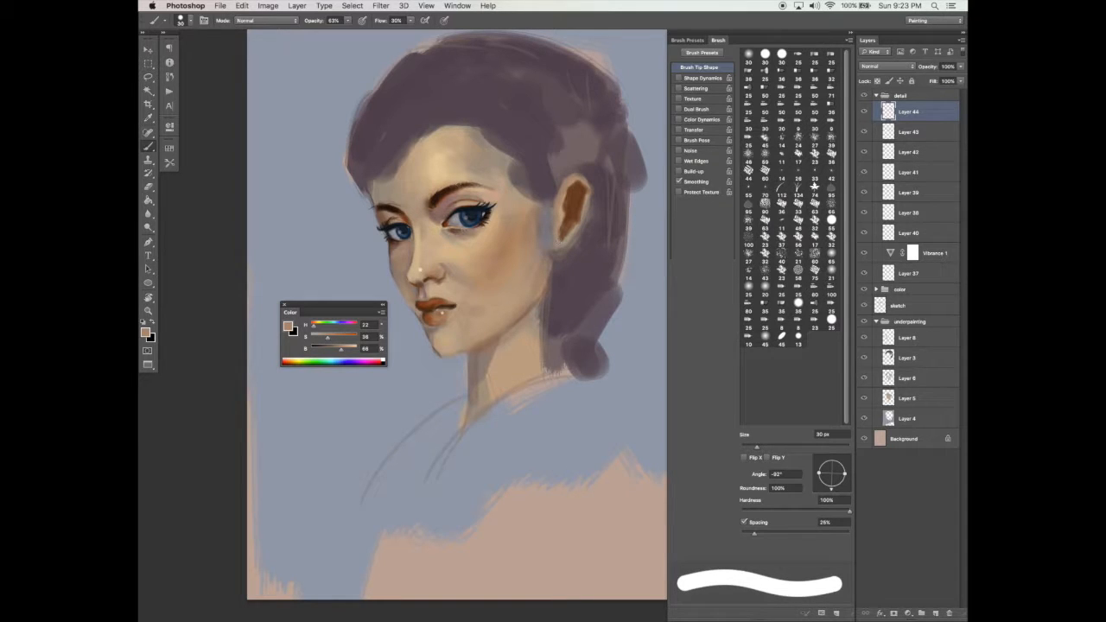
left_click(559, 201, "alt")
left_click(584, 190, "alt")
left_click_drag(571, 227, 565, 236)
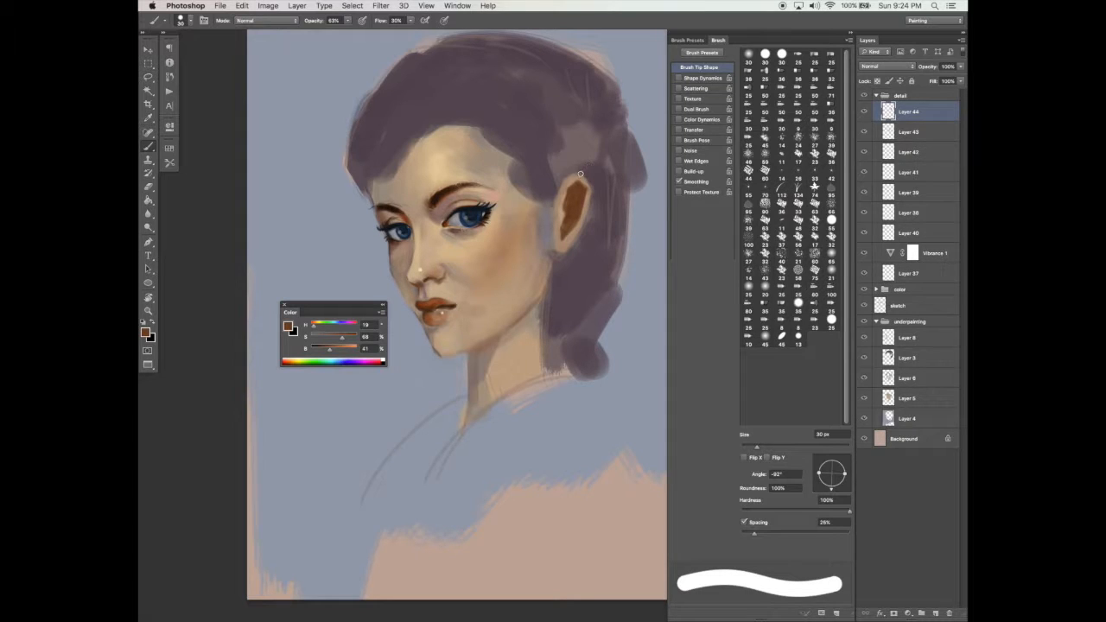
Step: Reshape the front inner edge of the ear with sampled rim and hollow colours
left_click(575, 176, "alt")
key("bracketleft")
left_click_drag(566, 188, 561, 208)
left_click(572, 198, "alt")
key("bracketright")
left_click_drag(567, 191, 563, 208)
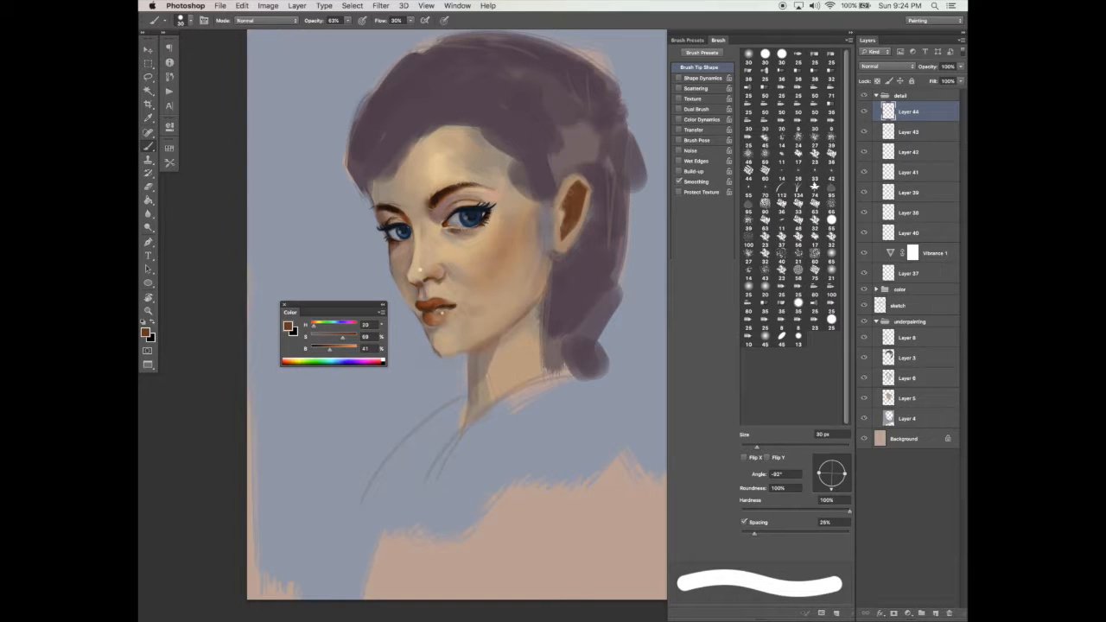
Step: Paint a lighter fold inside the ear with a 20 px brush and sampled face tones, blending its edges with neighbouring colours
left_click(572, 192, "alt")
key("bracketleft")
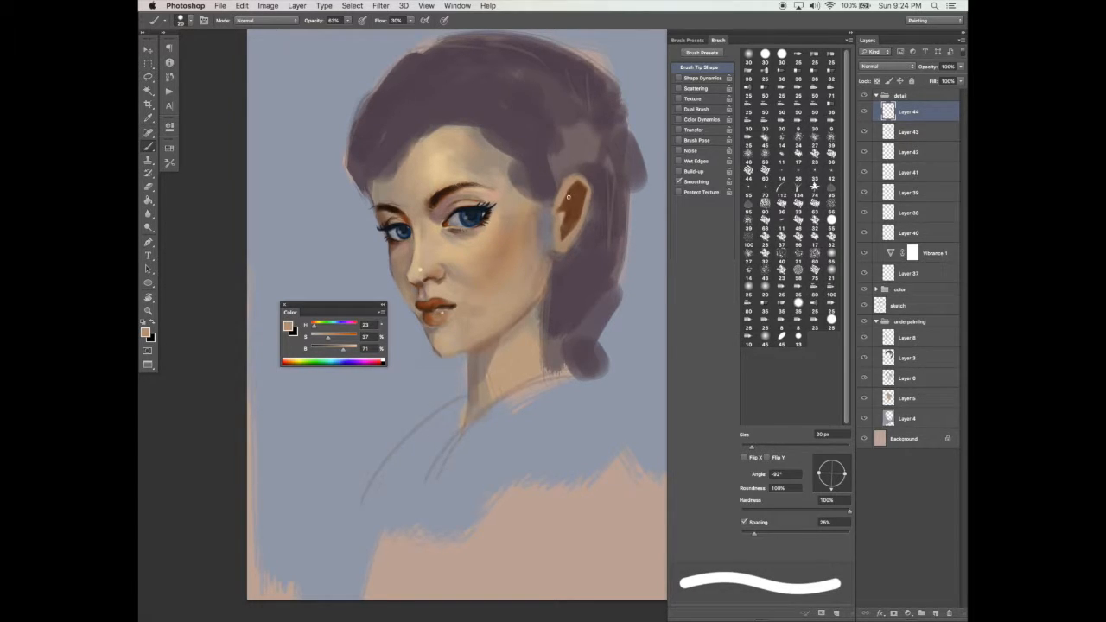
key("super+z")
left_click(509, 215, "alt")
left_click(407, 262, "alt")
left_click_drag(574, 198, 581, 192)
key("e")
key("b")
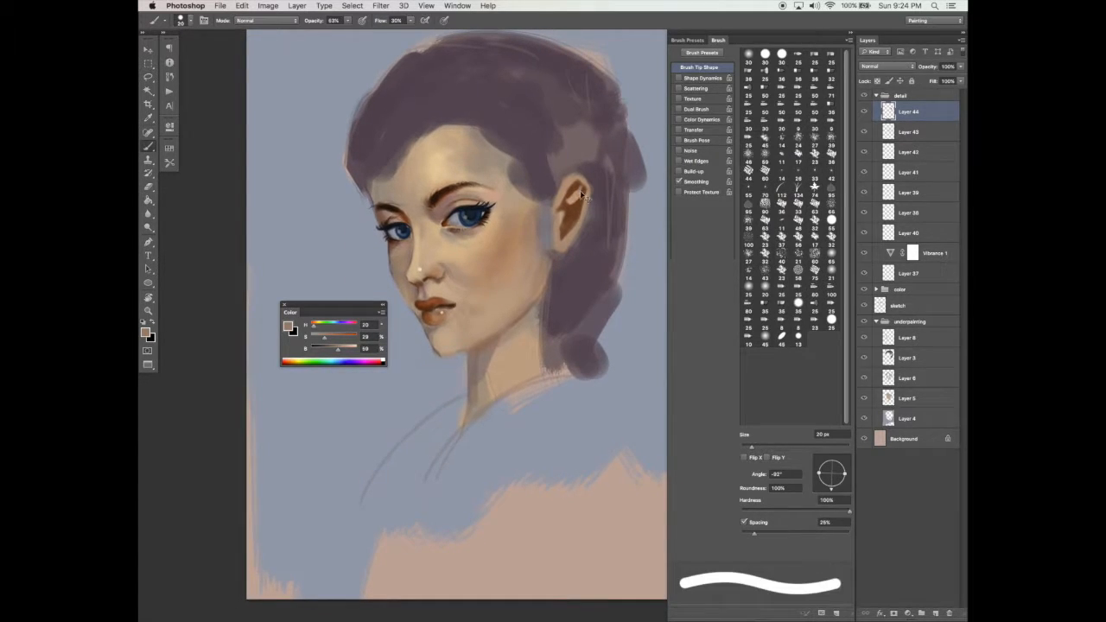
left_click(582, 192, "alt")
left_click(582, 188, "alt")
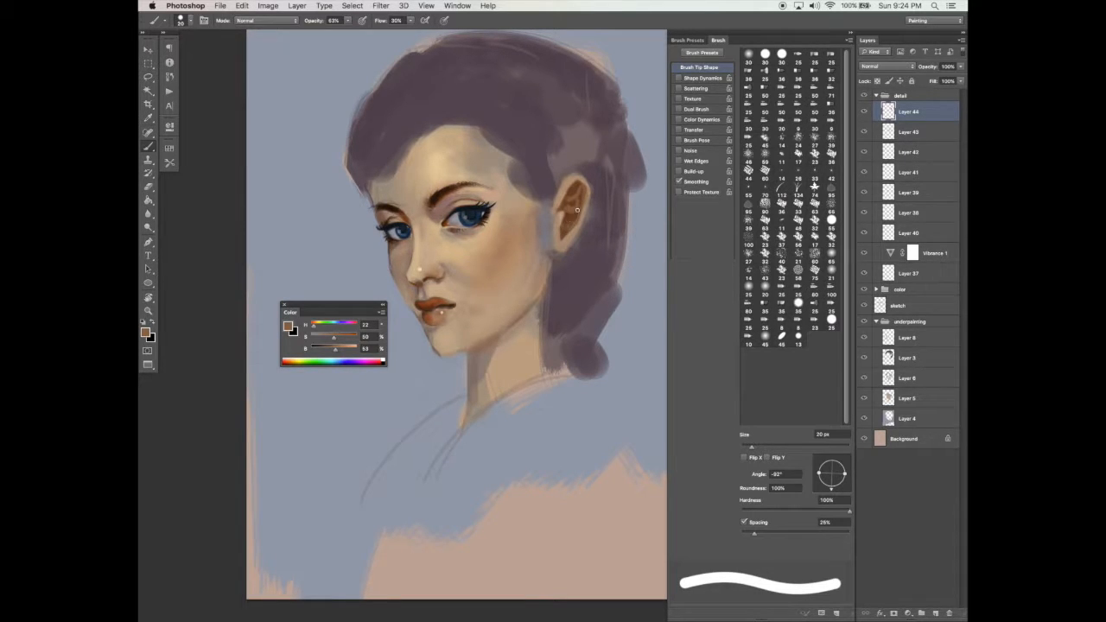
Step: Soften the shading of the ear's upper rim and inner folds with a 40 px brush and sampled tones
left_click(763, 447)
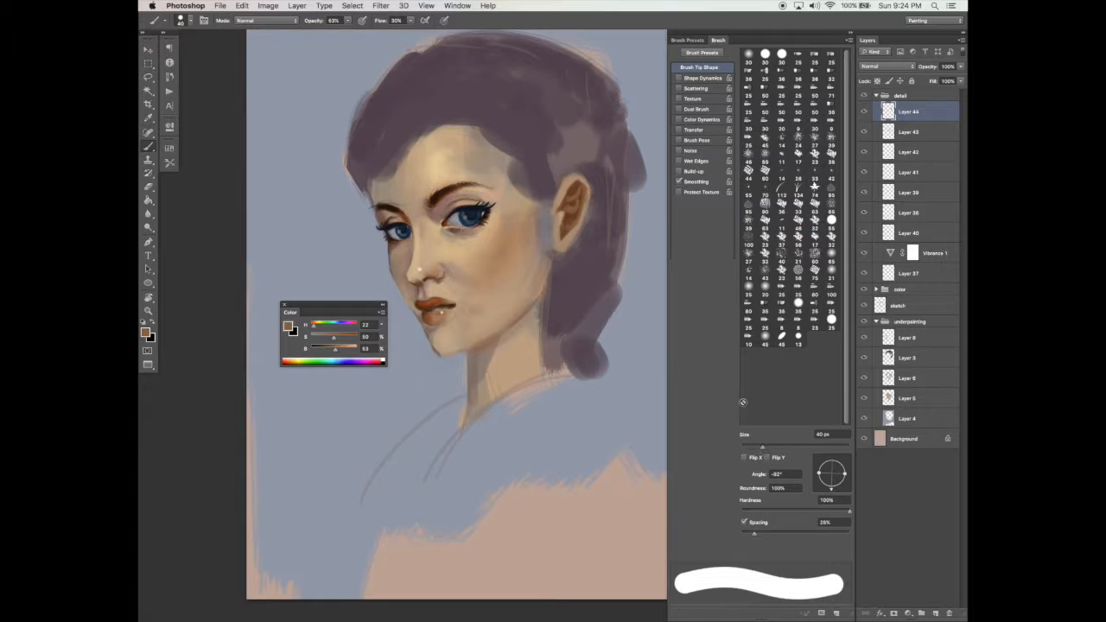
key("v")
key("super+minus")
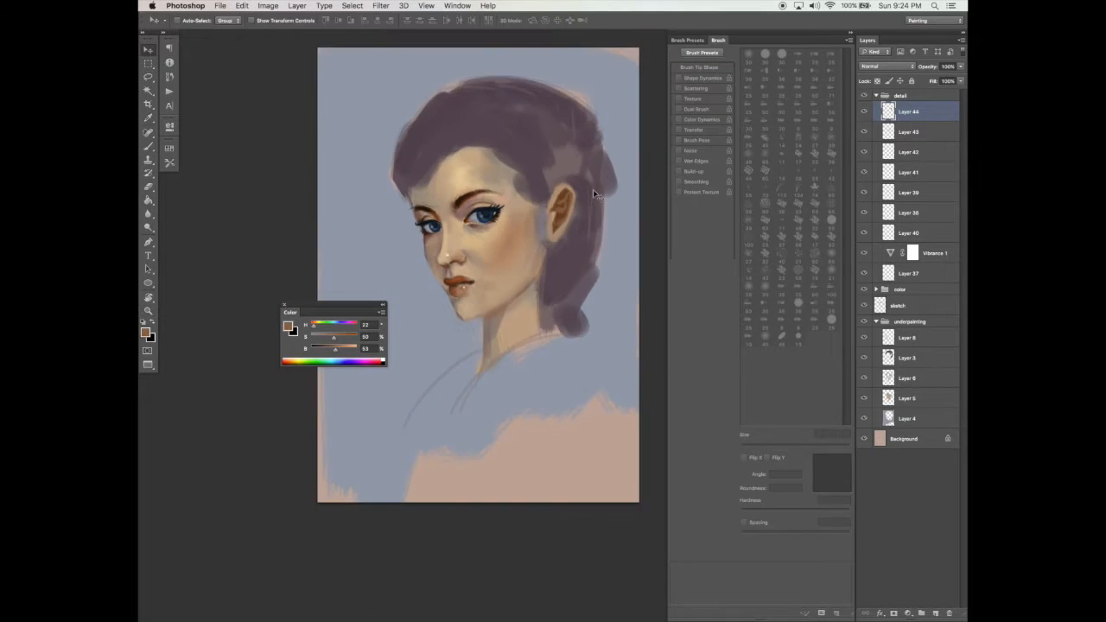
left_click_drag(596, 194, 585, 210)
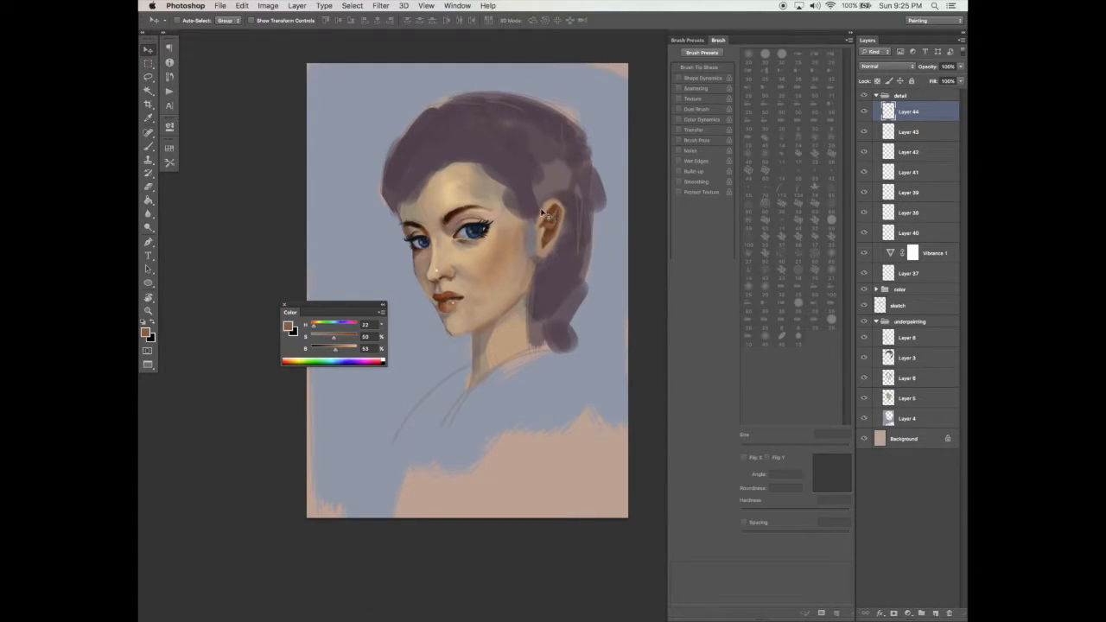
key("b")
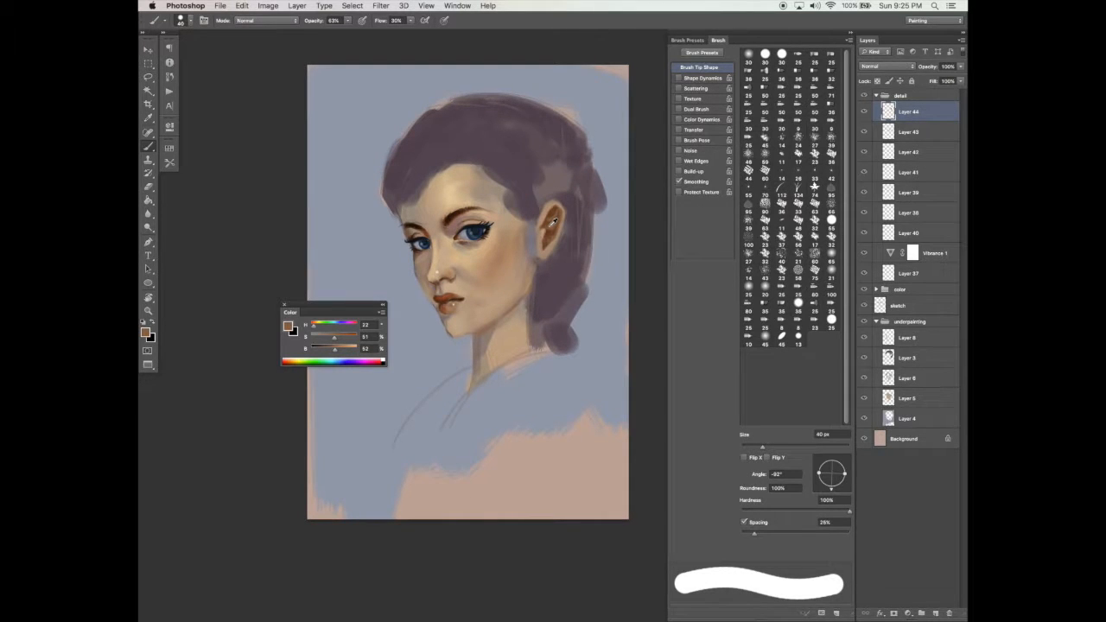
left_click(541, 232, "alt")
left_click(554, 227, "alt")
left_click_drag(555, 202, 553, 213)
left_click(541, 242, "alt")
Step: Blend the ear into the cheek and sideburn area with sampled skin and shadow tones, using a brush of 60 px or larger
key("bracketright")
key("bracketright")
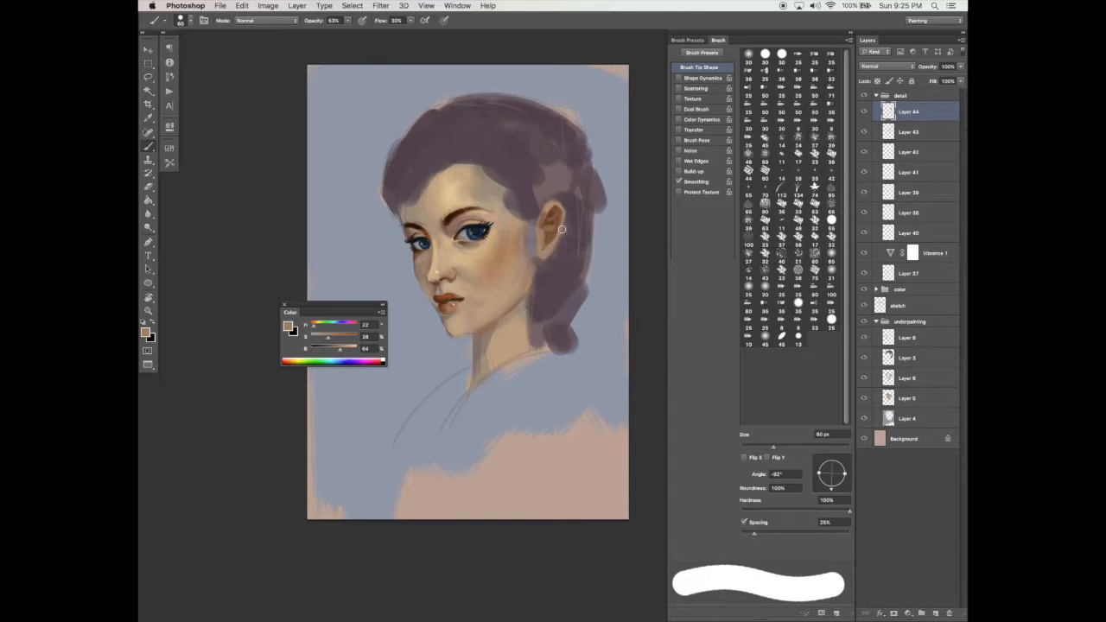
left_click(550, 238, "alt")
left_click(522, 250, "alt")
key("bracketright")
key("bracketright")
key("bracketright")
left_click(538, 223, "alt")
key("bracketleft")
key("bracketleft")
key("bracketleft")
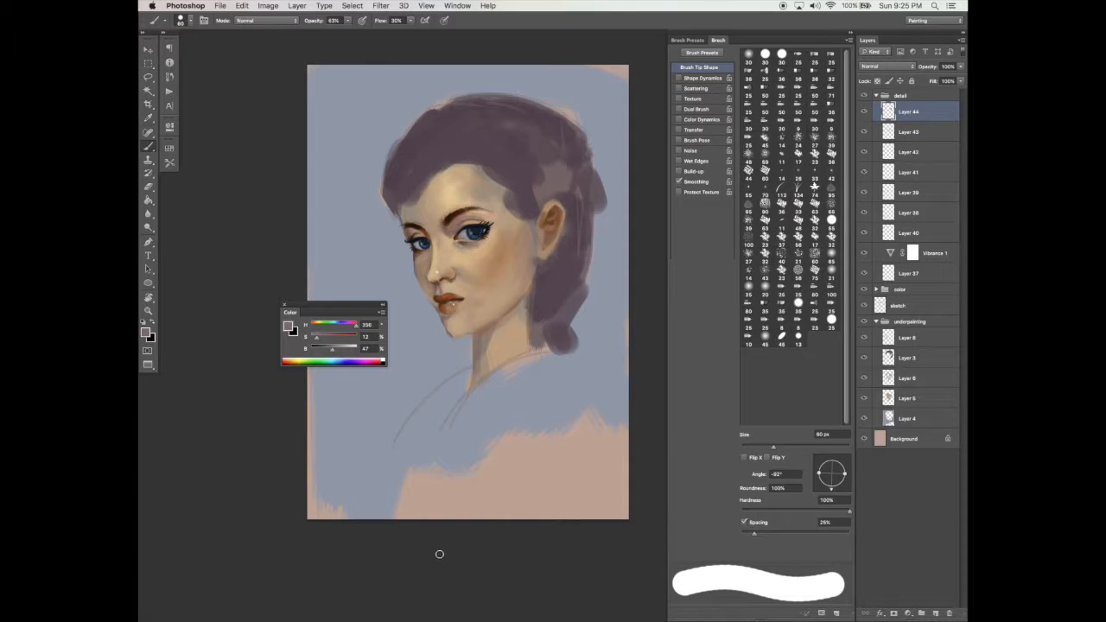
Step: Touch up the skin in front of the ear with sampled forehead and earlobe tones, reducing the brush to 40 px
left_click(472, 187, "alt")
key("bracketleft")
key("bracketleft")
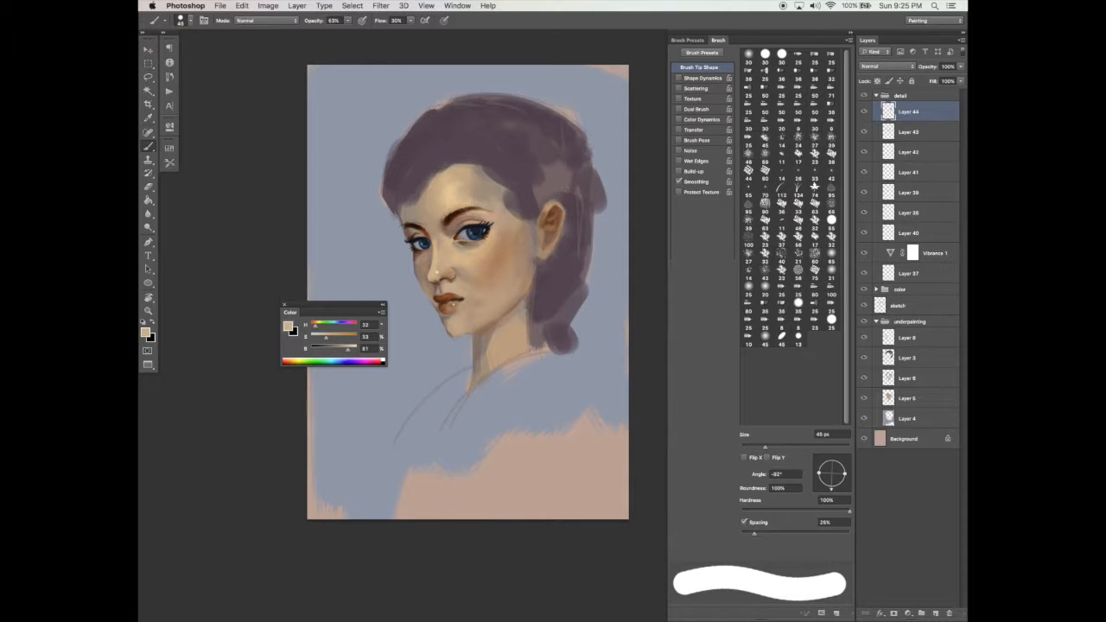
left_click(547, 249, "alt")
key("bracketleft")
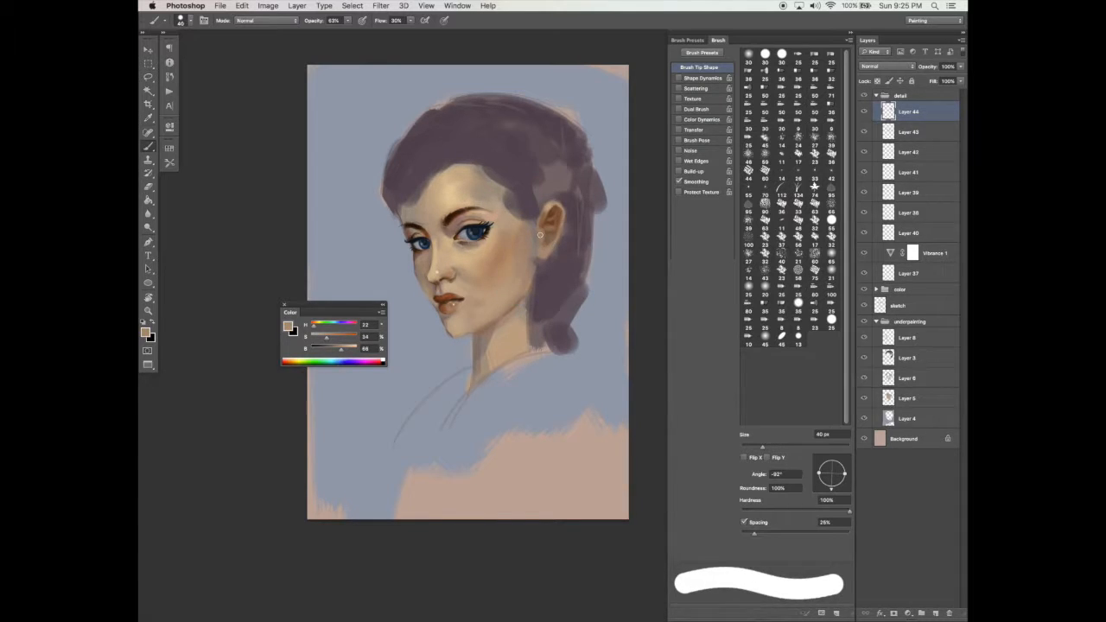
left_click_drag(580, 440, 577, 446)
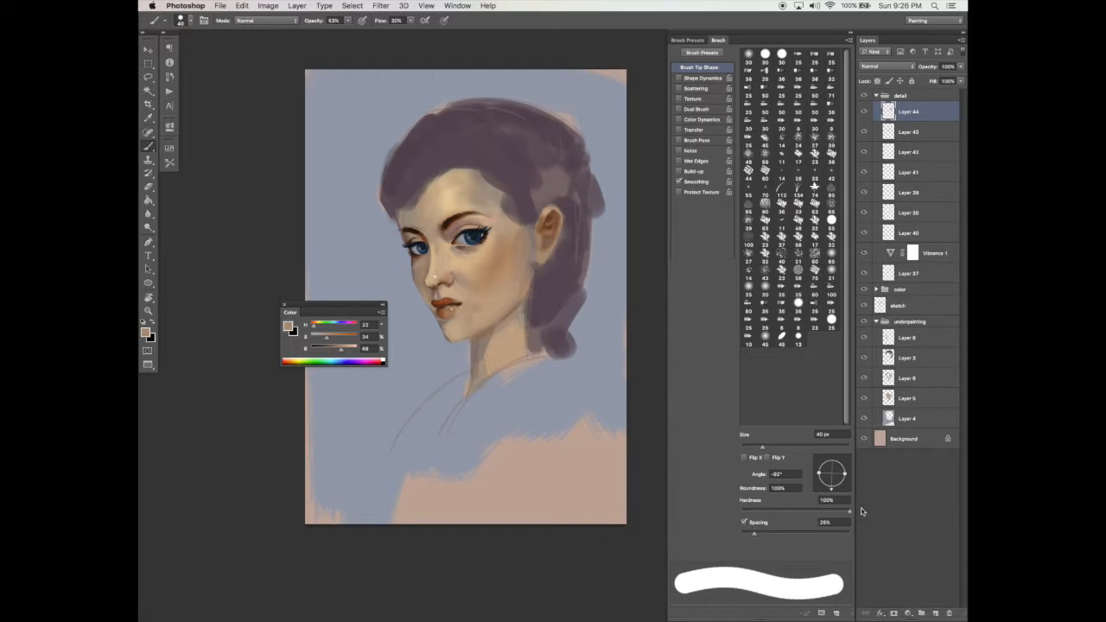
Step: Add a new layer and set up a 183 px brush in muted pink with hue 356° and saturation 27%
left_click(935, 611)
left_click_drag(762, 446, 791, 447)
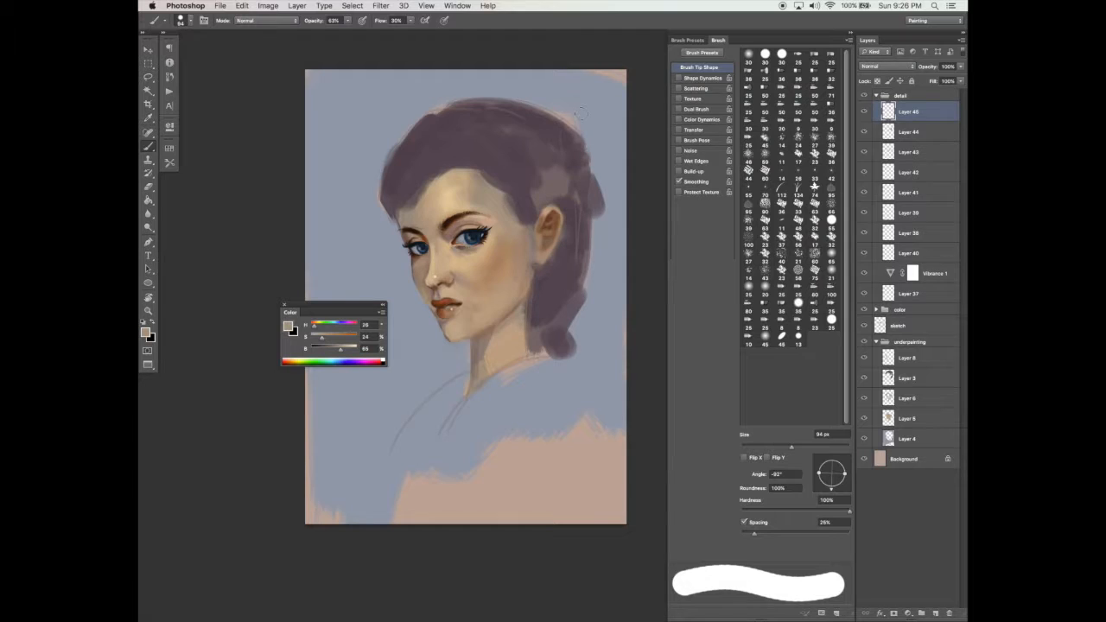
left_click(347, 326)
left_click_drag(322, 337, 353, 326)
left_click_drag(350, 328, 357, 329)
left_click_drag(320, 337, 323, 337)
left_click(818, 447)
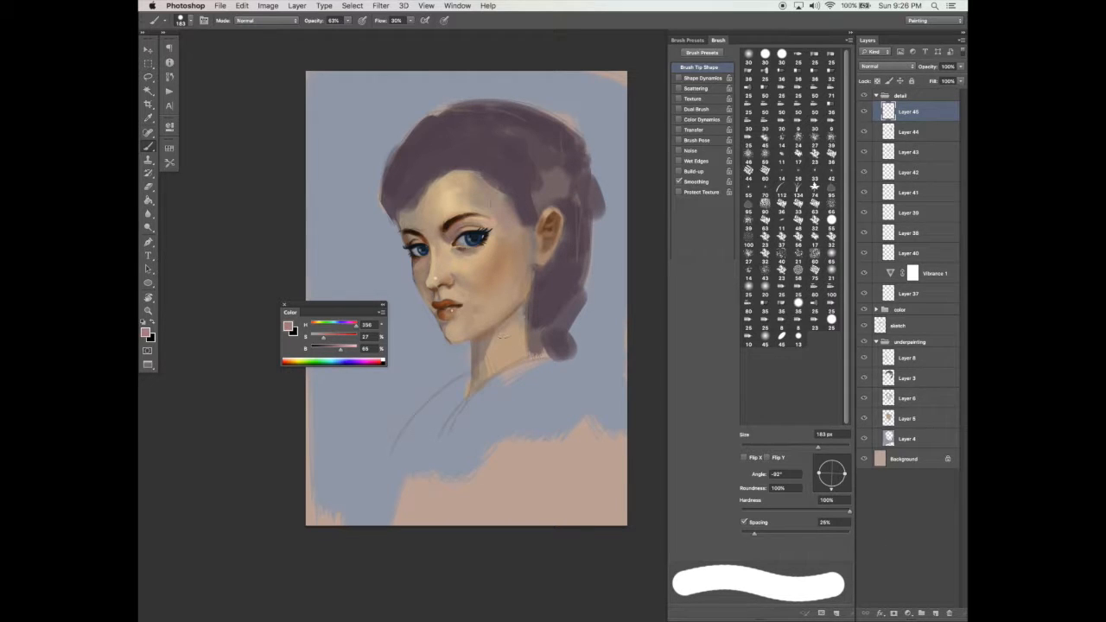
Step: Sample the hair colour and add two more empty layers at the top of the detail group
left_click(521, 172, "alt")
left_click(935, 613)
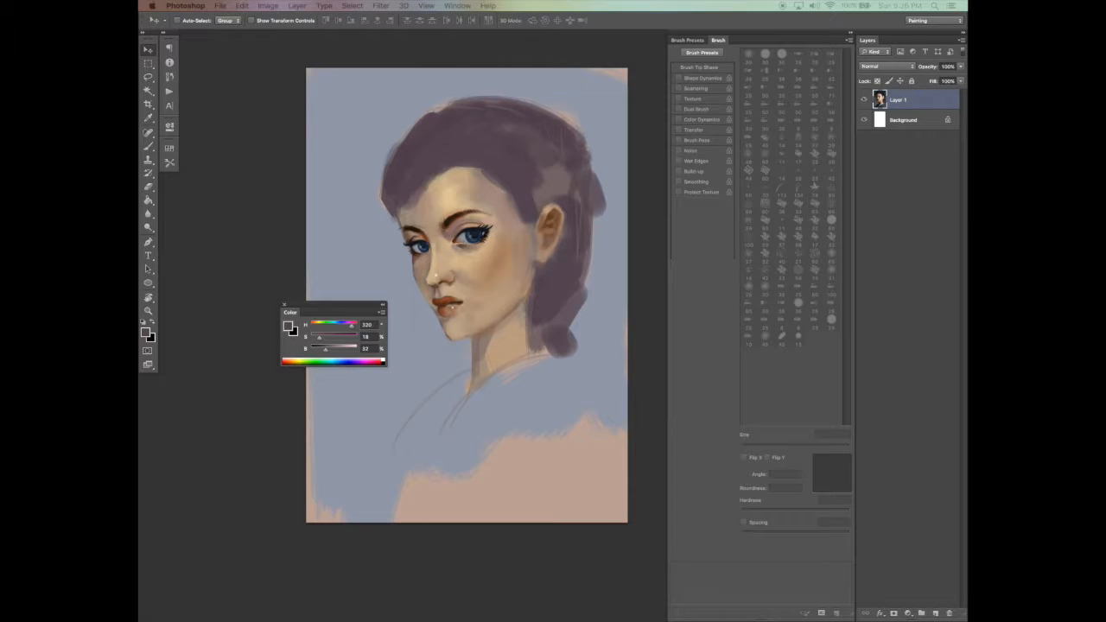
key("z")
key("v")
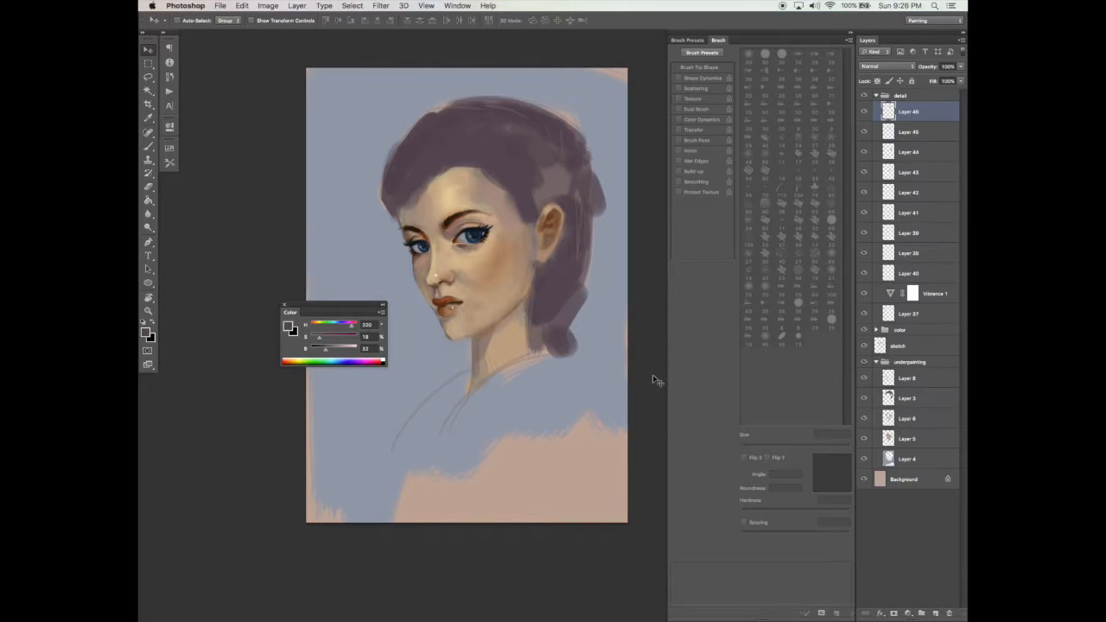
left_click(935, 613)
key("b")
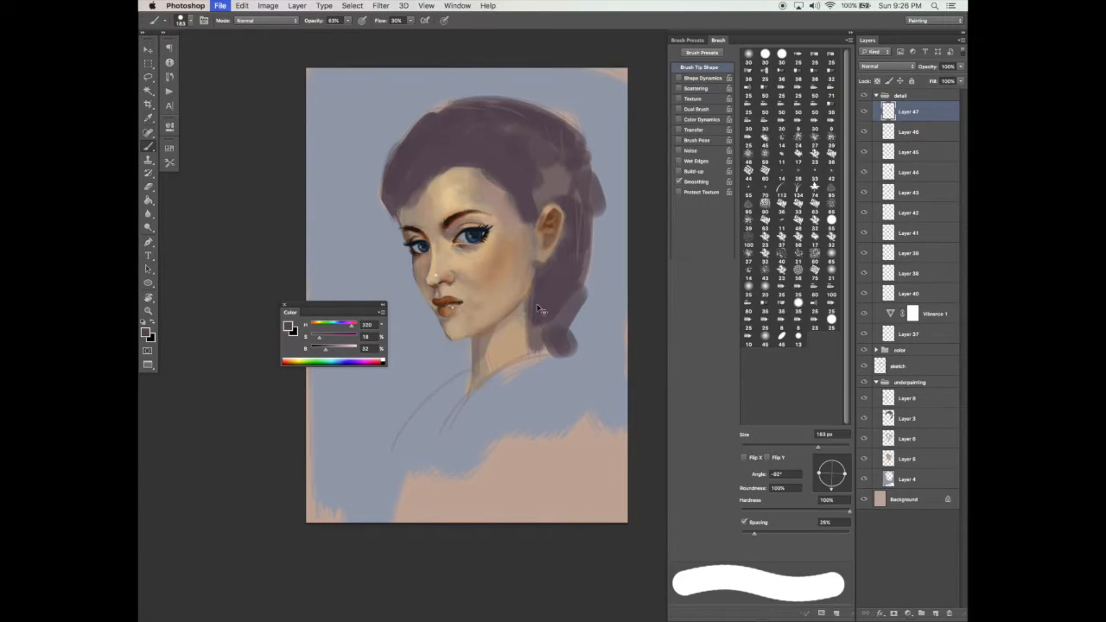
Step: Block in the hair above the temple with near-black sampled from the eye, raising the brush flow to 73%
left_click(475, 228, "alt")
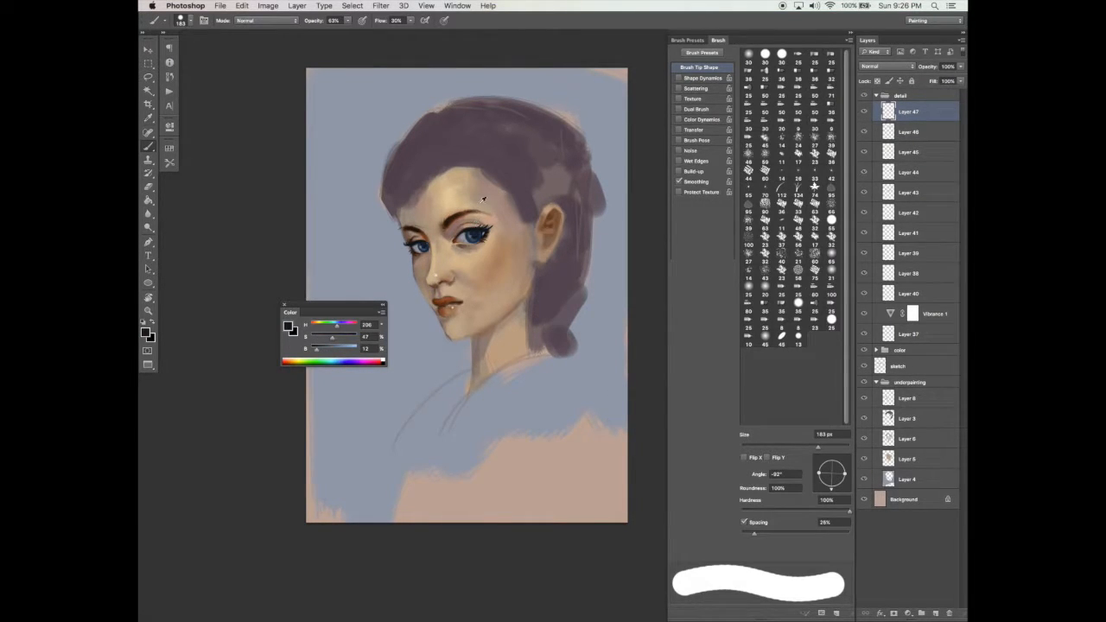
left_click_drag(518, 165, 532, 195)
left_click_drag(412, 20, 435, 33)
mouse_move(495, 139)
left_mouse_down()
mouse_move(529, 182)
mouse_move(491, 158)
mouse_move(528, 207)
left_mouse_up()
Step: Extend the dark hair down the temple to the top of the ear with a flattened, angled brush reduced to 78 px
mouse_move(843, 472)
left_mouse_down()
mouse_move(838, 485)
mouse_move(830, 471)
left_mouse_up()
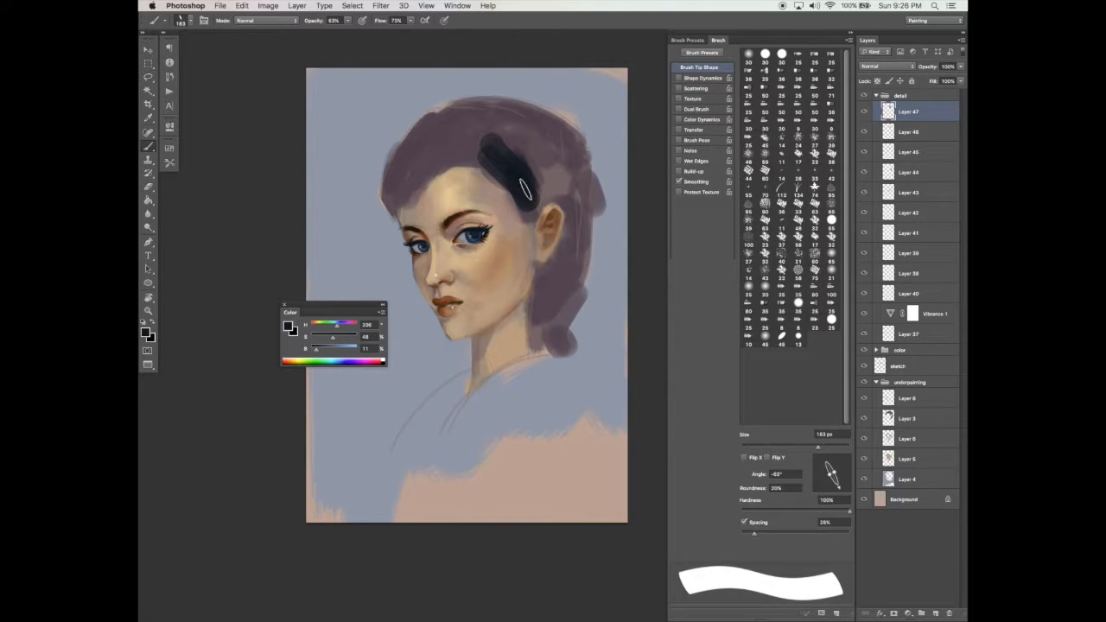
key("[")
key("[")
key("[")
key("[")
key("[")
key("[")
key("[")
key("[")
key("[")
key("[")
key("[")
key("[")
key("[")
key("[")
key("[")
key("[")
key("[")
key("[")
key("[")
key("[")
left_click_drag(511, 183, 516, 194)
key("super+z")
mouse_move(508, 192)
left_mouse_down()
mouse_move(557, 180)
mouse_move(522, 213)
mouse_move(541, 193)
mouse_move(534, 215)
mouse_move(554, 178)
mouse_move(537, 207)
mouse_move(558, 185)
left_mouse_up()
key("super+z")
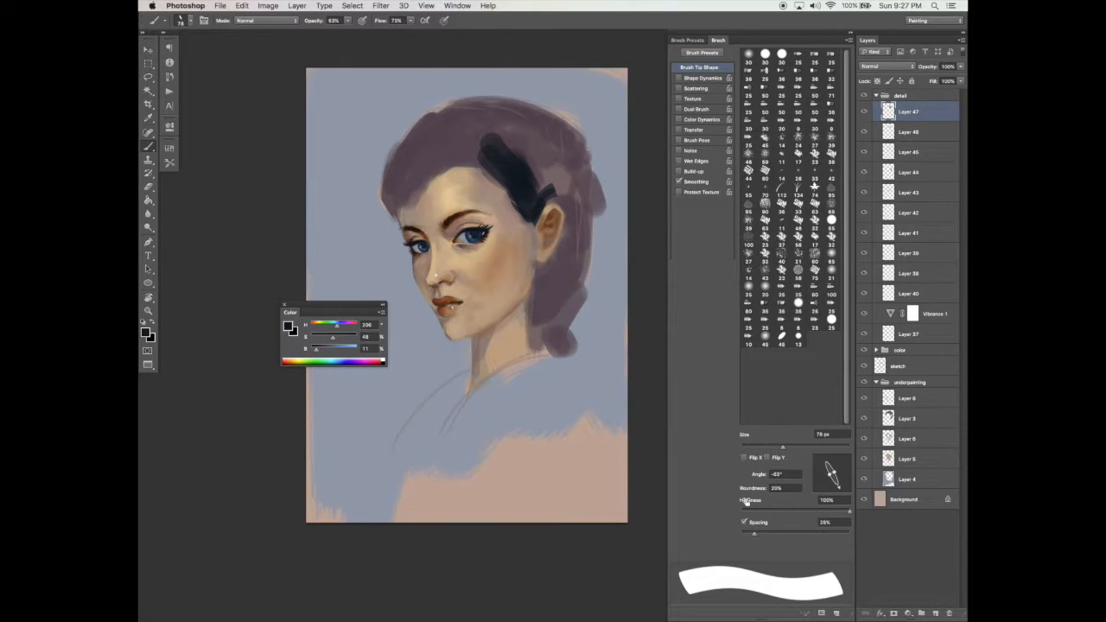
Step: Darken the hair over the forehead with a larger round brush at 43% opacity and 44% flow
left_click_drag(835, 473, 858, 468)
left_click(809, 448)
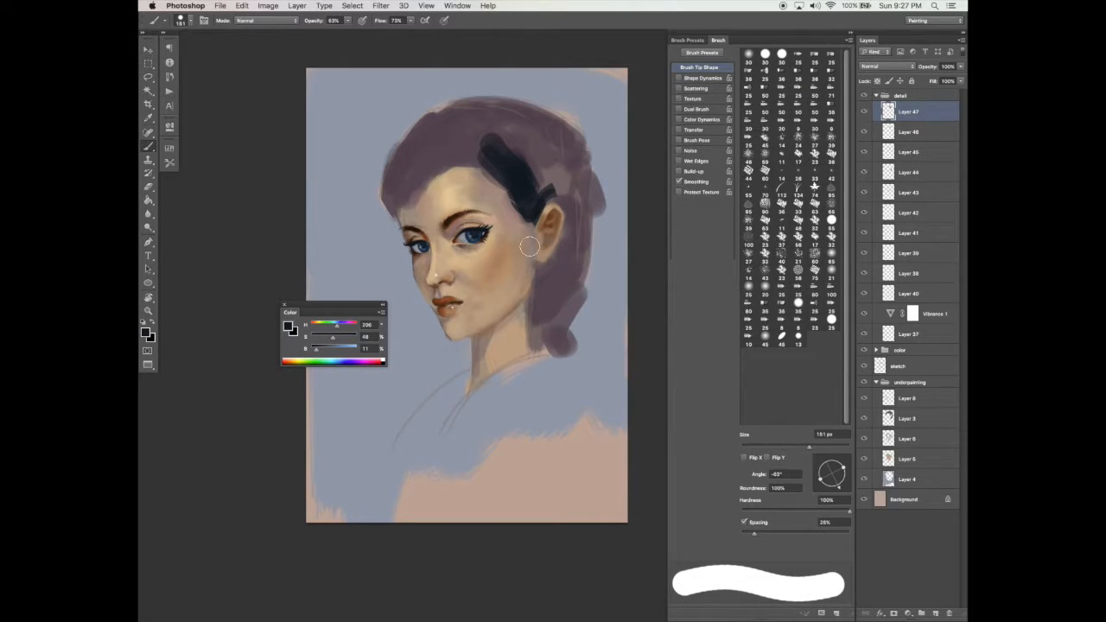
left_click(348, 20)
left_click(337, 31)
left_click(410, 20)
left_click(398, 31)
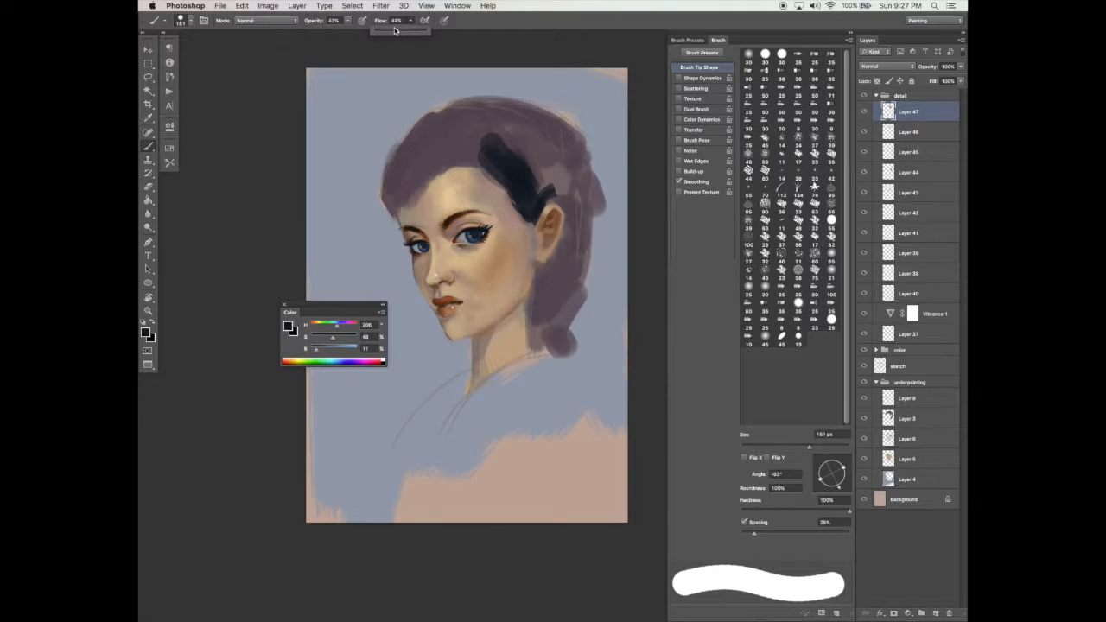
left_click(445, 122)
key("bracketright")
key("bracketright")
key("bracketright")
mouse_move(416, 163)
left_mouse_down()
mouse_move(510, 125)
mouse_move(446, 156)
mouse_move(483, 147)
mouse_move(507, 139)
mouse_move(423, 157)
mouse_move(409, 188)
left_mouse_up()
left_click_drag(441, 131, 480, 113)
left_click_drag(451, 178, 450, 180)
Step: Clean up the hair edge with the Eraser at 90% hardness, starting at 76 px and then enlarging it
key("e")
left_click(781, 446)
left_click(837, 511)
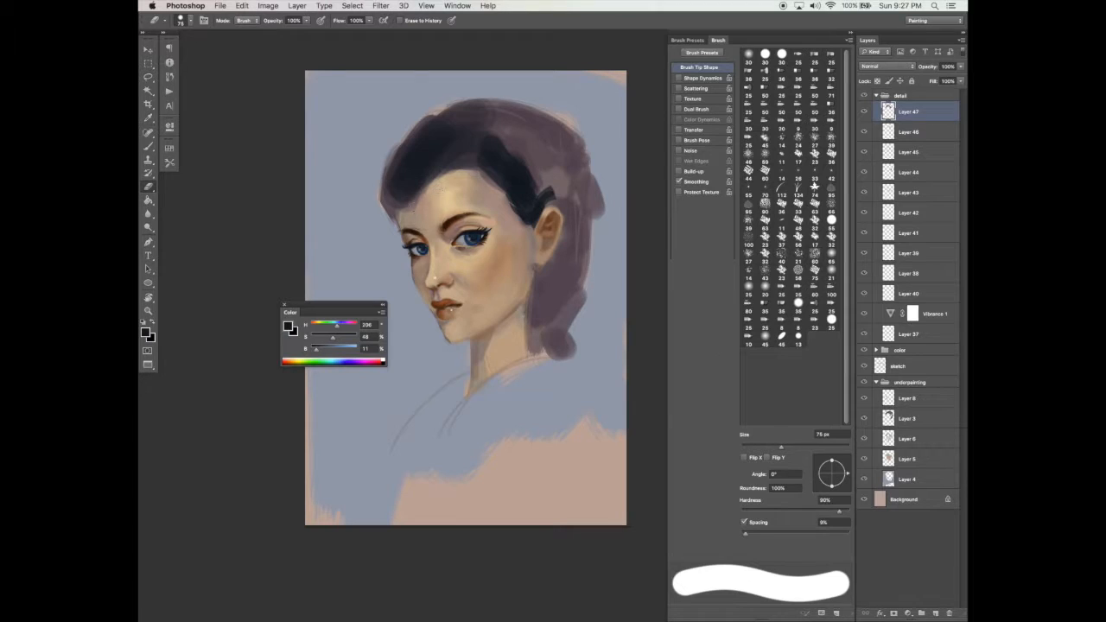
left_click(817, 446)
Step: Spread the dark hair colour across the crown with a 250 px brush
key("b")
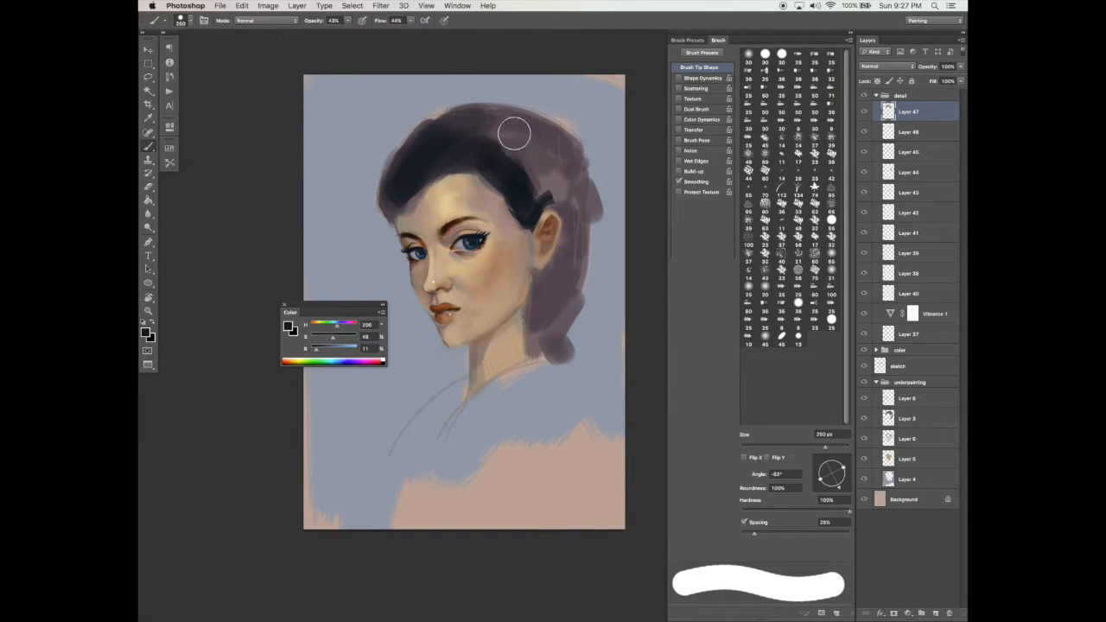
left_click_drag(502, 116, 516, 145)
key("super+z")
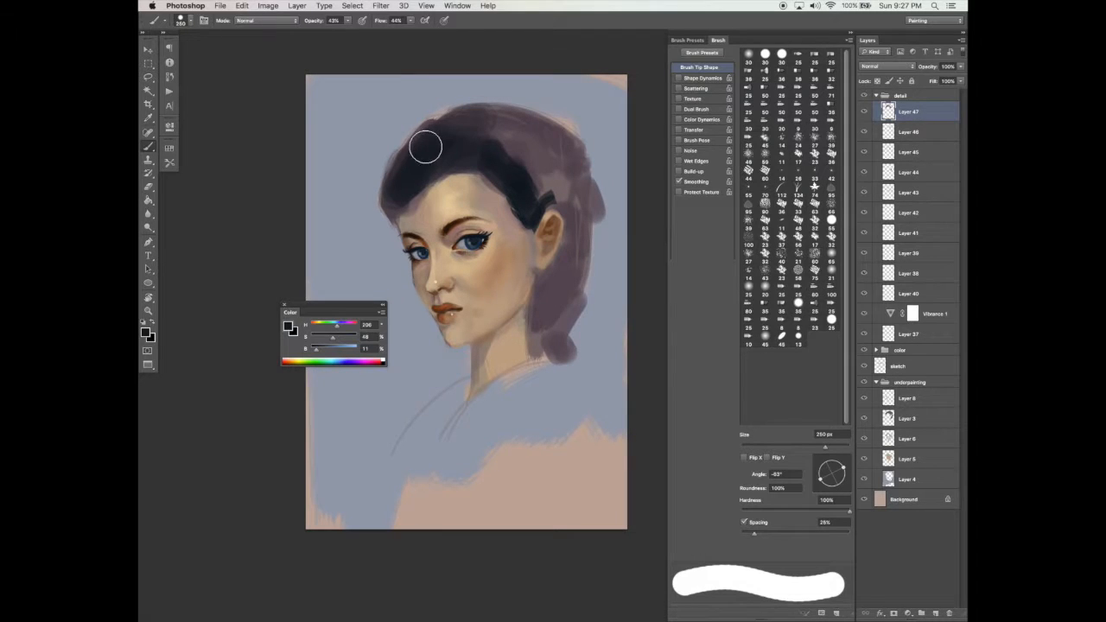
mouse_move(420, 150)
left_mouse_down()
mouse_move(519, 146)
mouse_move(497, 126)
mouse_move(529, 179)
mouse_move(545, 161)
mouse_move(480, 137)
mouse_move(598, 147)
left_mouse_up()
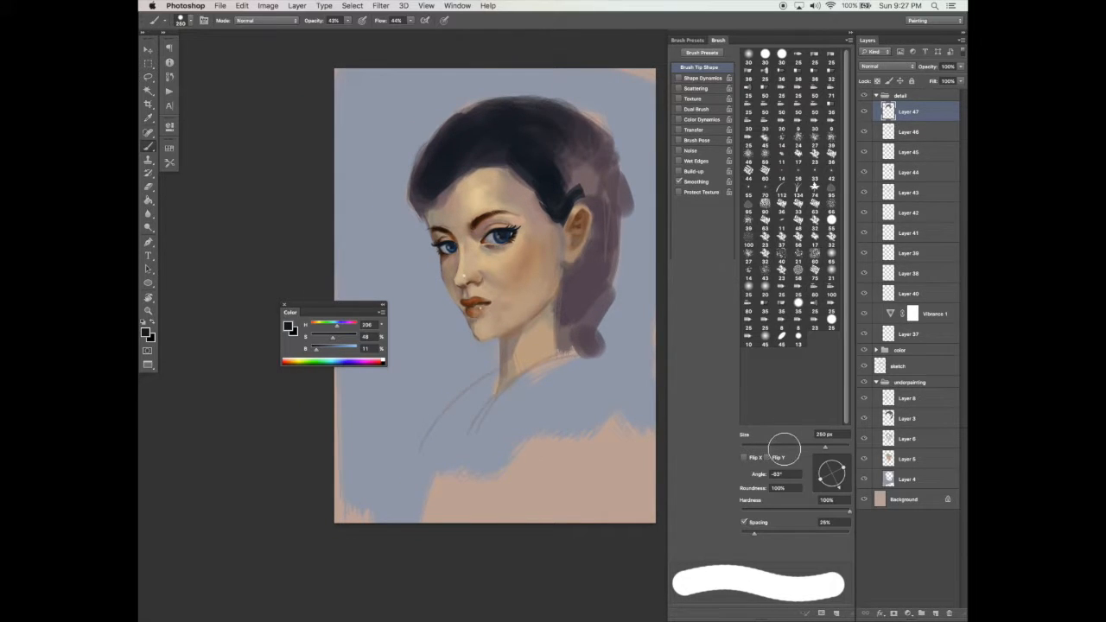
Step: Paint dark hair strokes behind the ear and down the neck with a flattened 84 px brush angled at -131°
left_click_drag(773, 447, 771, 446)
left_click_drag(844, 470, 821, 485)
mouse_move(567, 270)
left_mouse_down()
mouse_move(589, 242)
mouse_move(563, 296)
left_mouse_up()
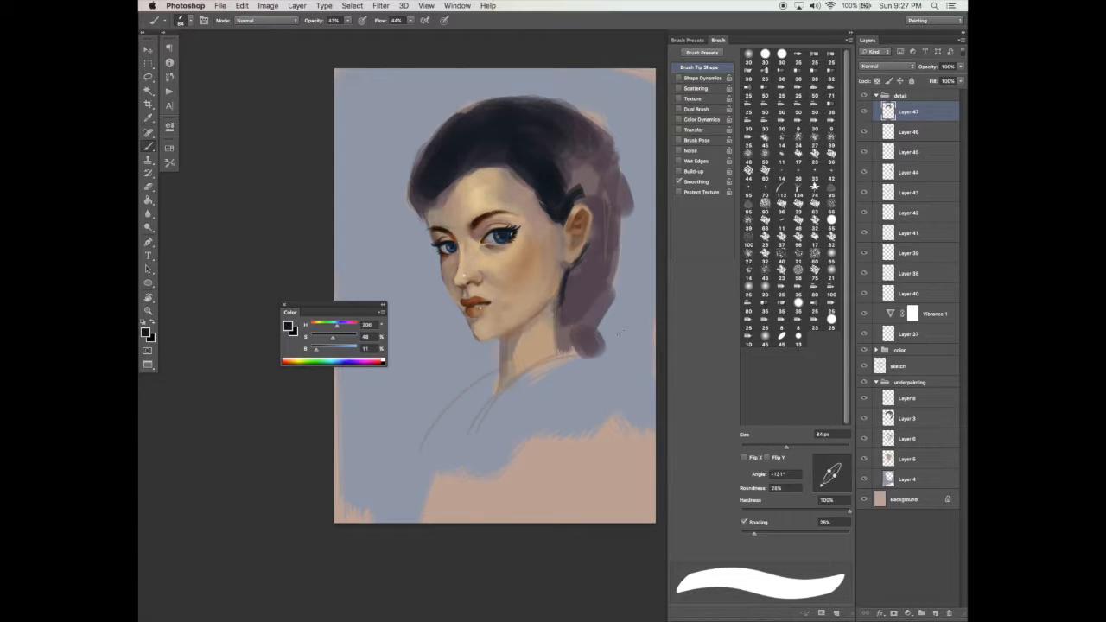
mouse_move(575, 269)
left_mouse_down()
mouse_move(560, 306)
mouse_move(568, 285)
mouse_move(562, 316)
mouse_move(564, 304)
mouse_move(567, 329)
mouse_move(578, 319)
left_mouse_up()
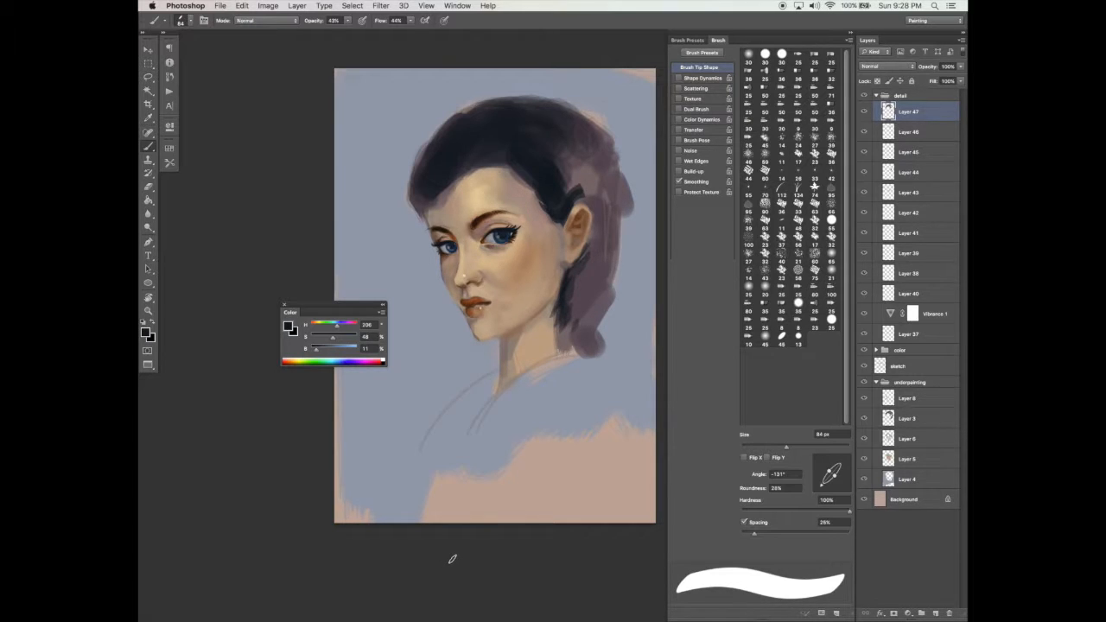
Step: Add a new layer and set up a fully round 112 px brush with skin tones sampled from the forehead hairline
left_click(935, 613)
left_click_drag(834, 476, 852, 477)
left_click(800, 447)
left_click(460, 183, "alt")
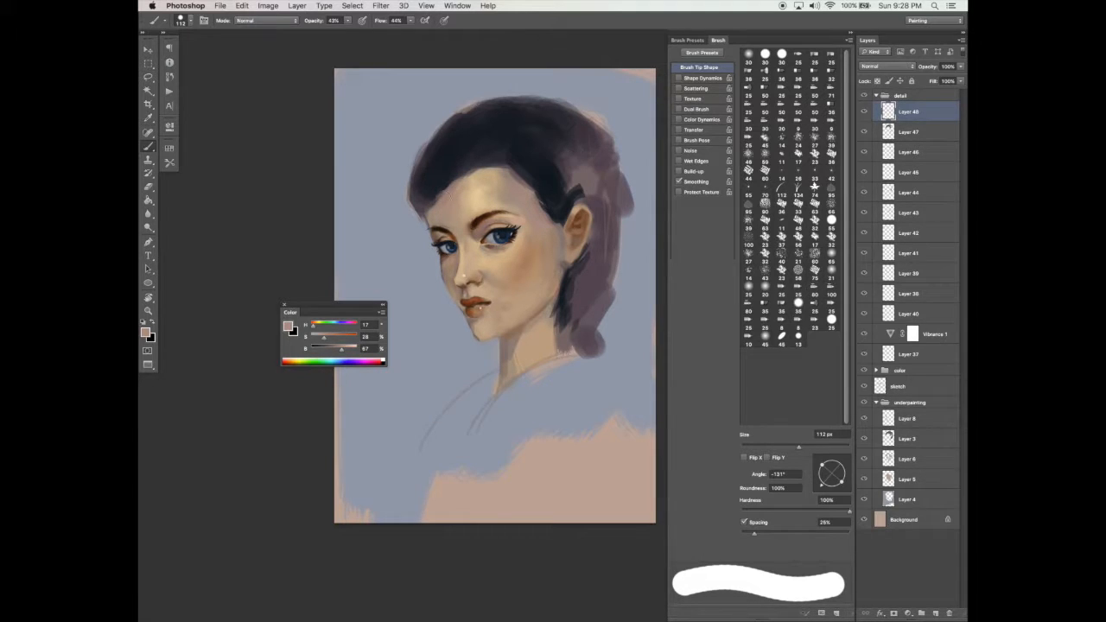
left_click(501, 183, "alt")
Step: Paint a thin dark hair strand at the far temple with a small flattened brush at 16% roundness, using a sampled hair colour
left_click_drag(769, 447, 758, 447)
left_click_drag(843, 474, 818, 480)
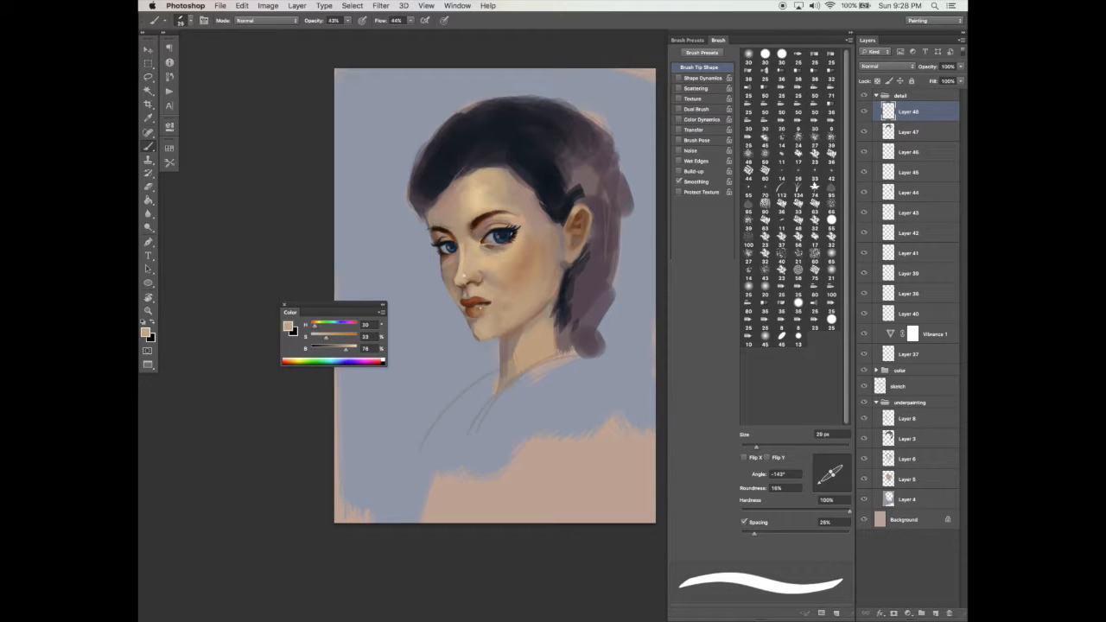
left_click(468, 162, "alt")
left_click(451, 177, "alt")
left_click_drag(413, 171, 408, 205)
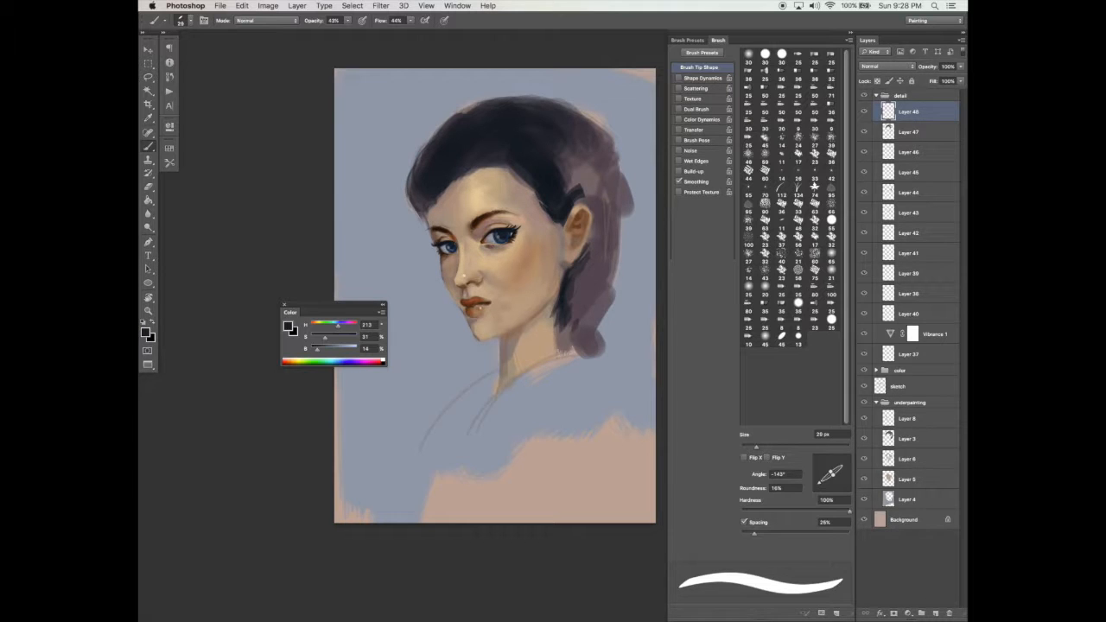
Step: Refine the loose hair strands with Shape Dynamics enabled and an enlarged flattened brush, changing its angle to -50° and finally -115°
left_click(685, 77)
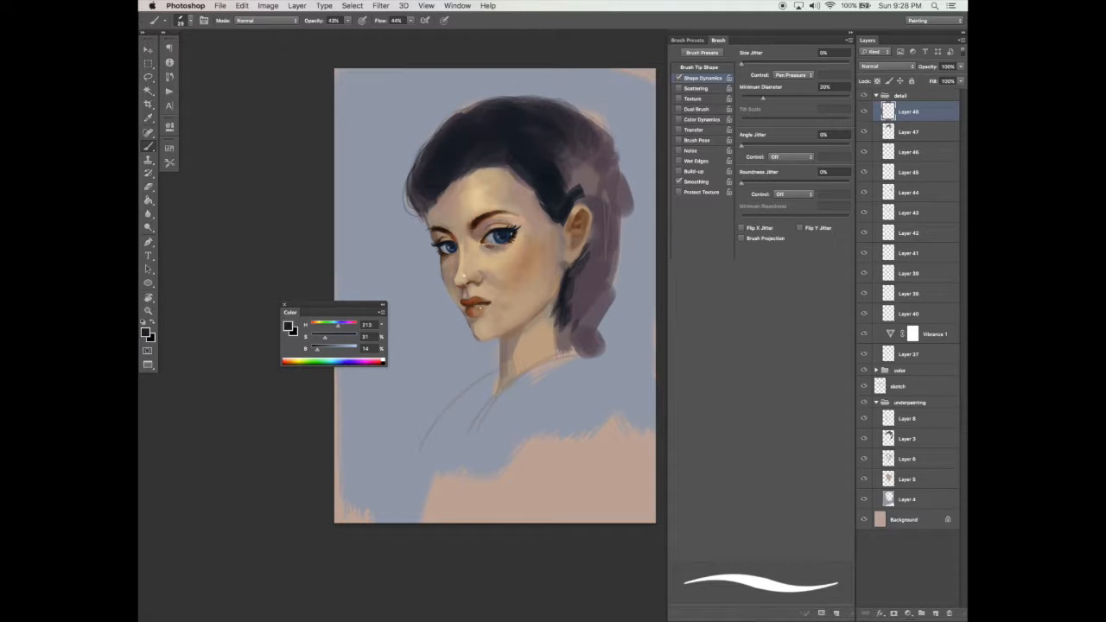
left_click(698, 67)
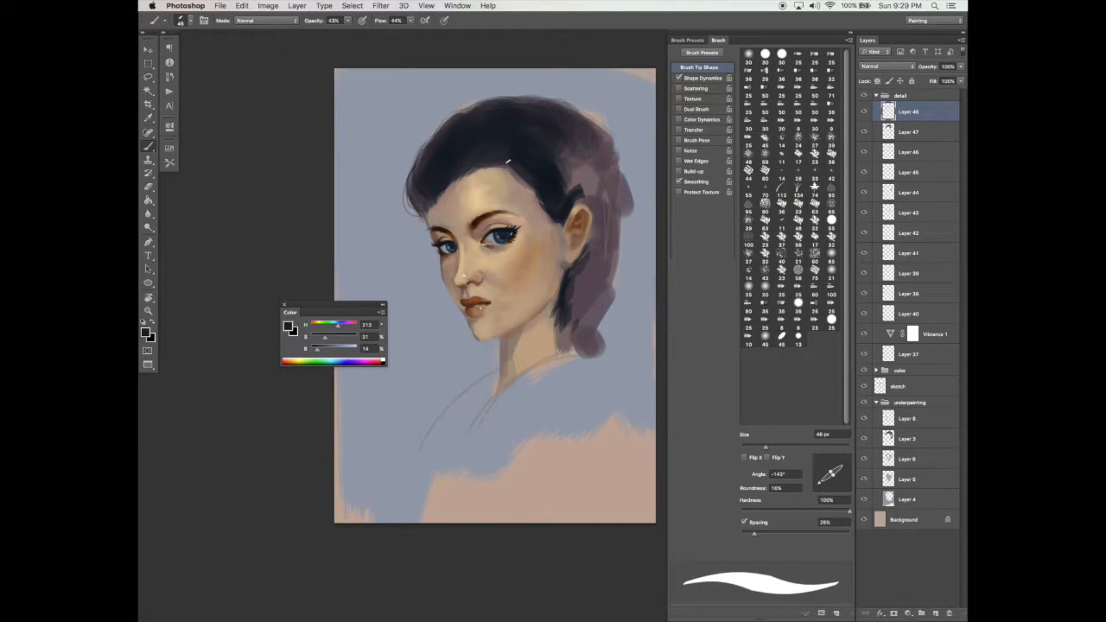
left_click(842, 485)
left_click(769, 447)
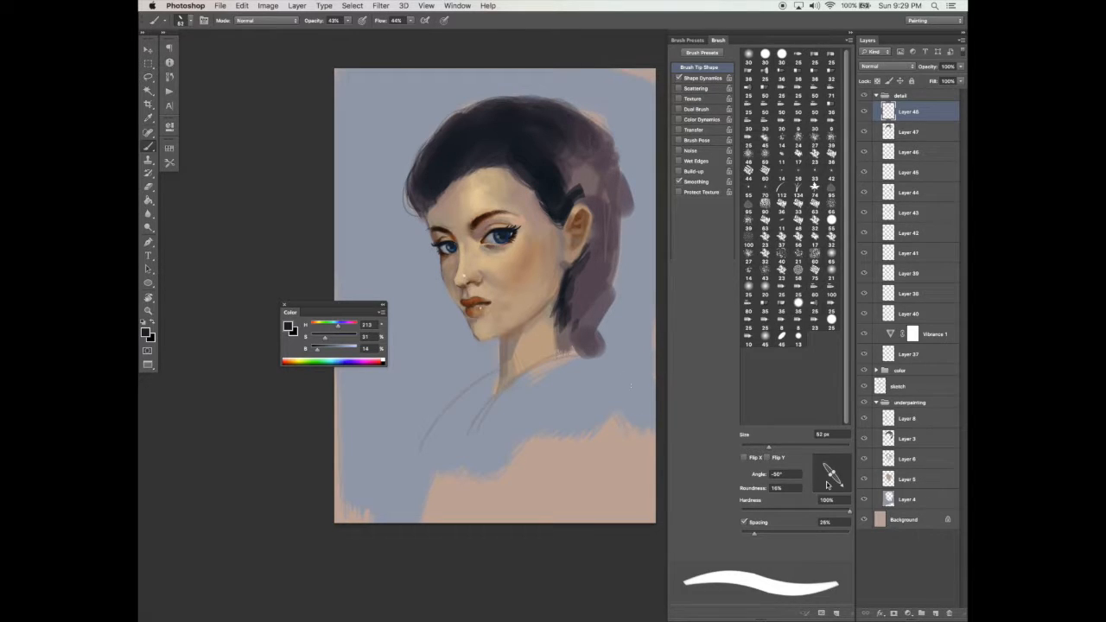
left_click(823, 491)
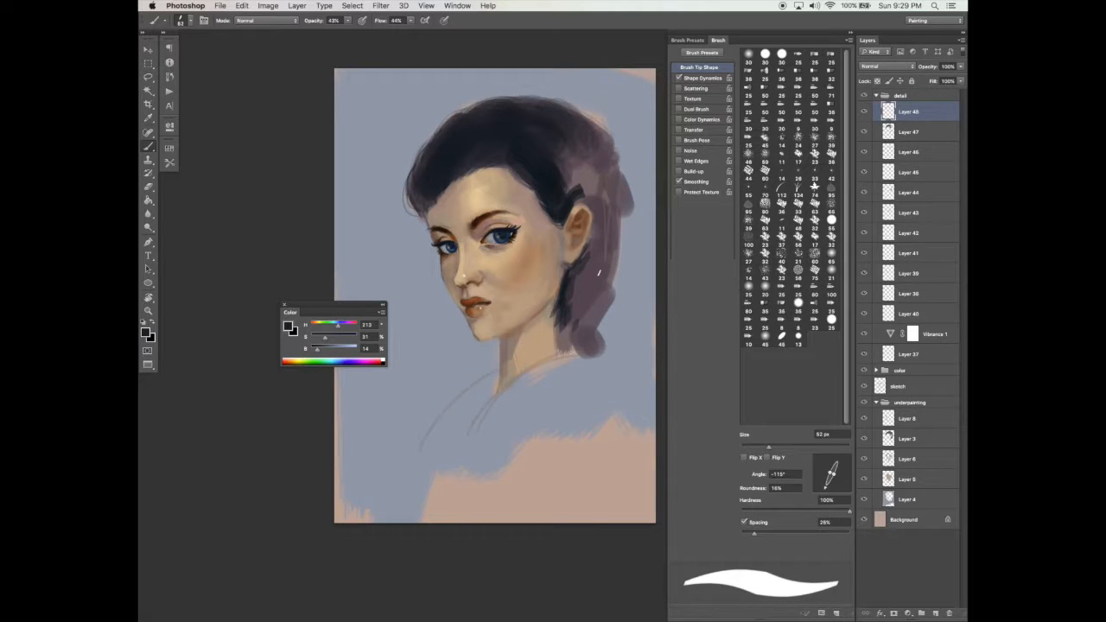
Step: Darken the hair behind the ear with a fully round 147 px brush and Shape Dynamics turned off
left_click(678, 78)
left_click_drag(836, 474, 846, 481)
left_click(791, 447)
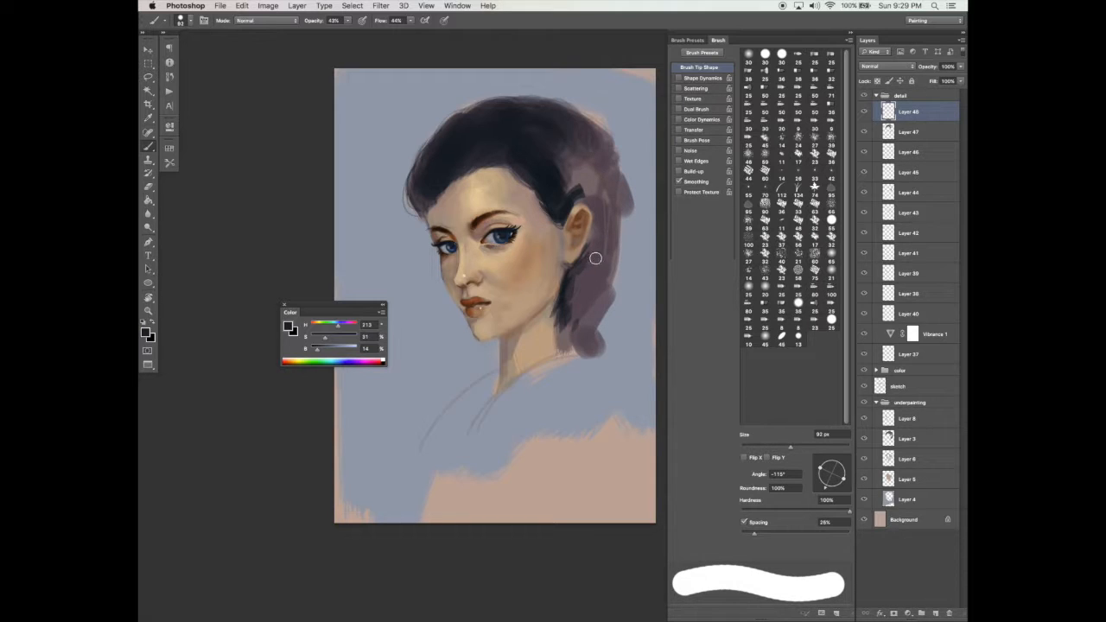
left_click(808, 447)
left_click_drag(575, 289, 596, 212)
mouse_move(594, 255)
left_mouse_down()
mouse_move(602, 214)
mouse_move(593, 191)
mouse_move(604, 202)
left_mouse_up()
Step: Extend the dark hair tone above the ear and down the back hair to the nape with the 147 px brush
key("e")
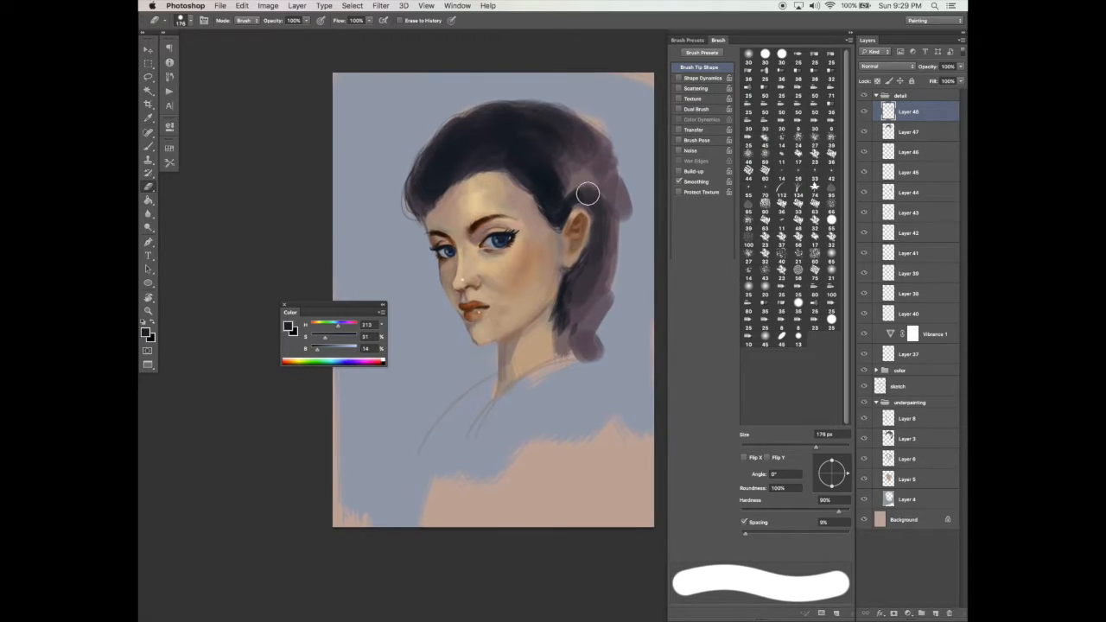
key("b")
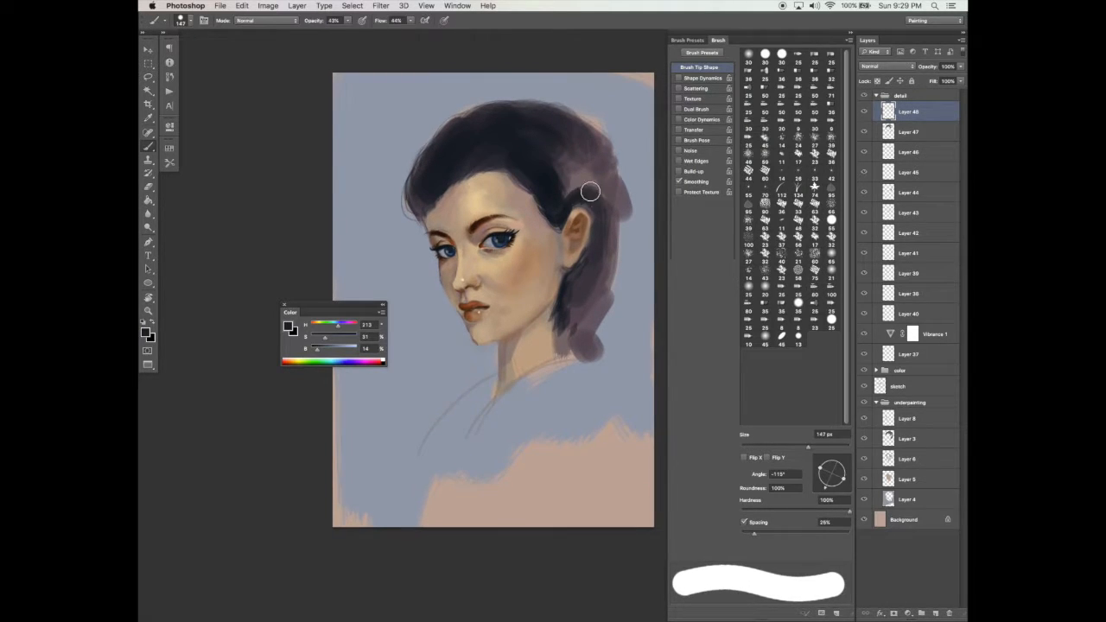
mouse_move(601, 210)
left_mouse_down()
mouse_move(573, 153)
mouse_move(567, 195)
mouse_move(581, 176)
mouse_move(594, 180)
mouse_move(569, 145)
mouse_move(581, 142)
mouse_move(571, 168)
mouse_move(559, 163)
mouse_move(570, 183)
mouse_move(580, 187)
mouse_move(592, 162)
mouse_move(559, 173)
mouse_move(579, 191)
mouse_move(598, 150)
mouse_move(610, 182)
mouse_move(602, 230)
left_mouse_up()
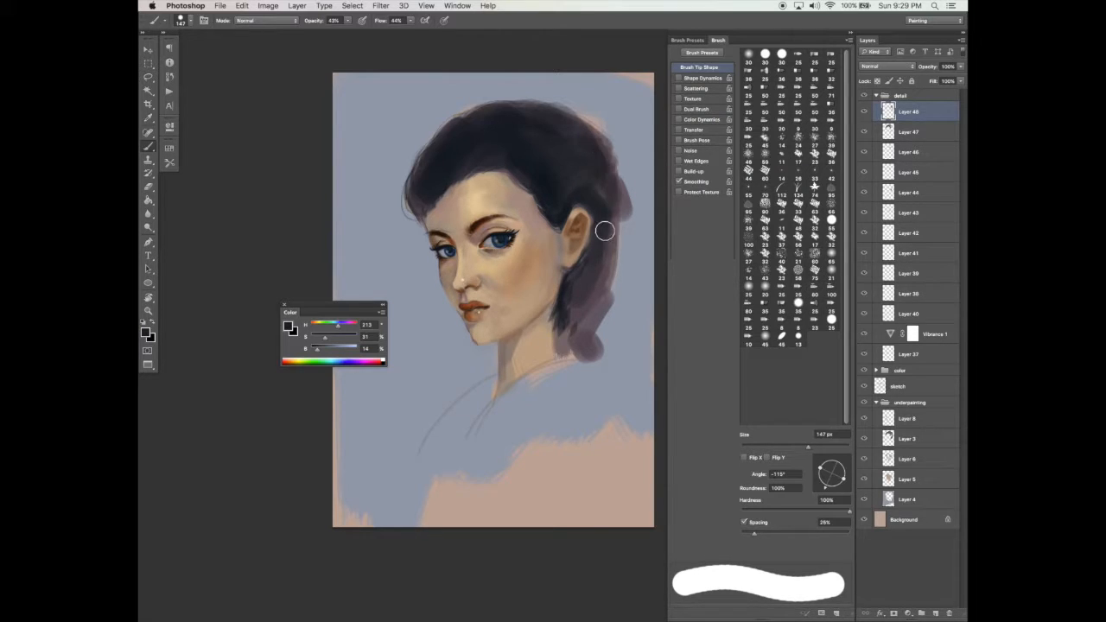
left_click_drag(578, 356, 596, 353)
mouse_move(597, 179)
left_mouse_down()
mouse_move(590, 295)
mouse_move(603, 291)
mouse_move(602, 304)
mouse_move(577, 313)
left_mouse_up()
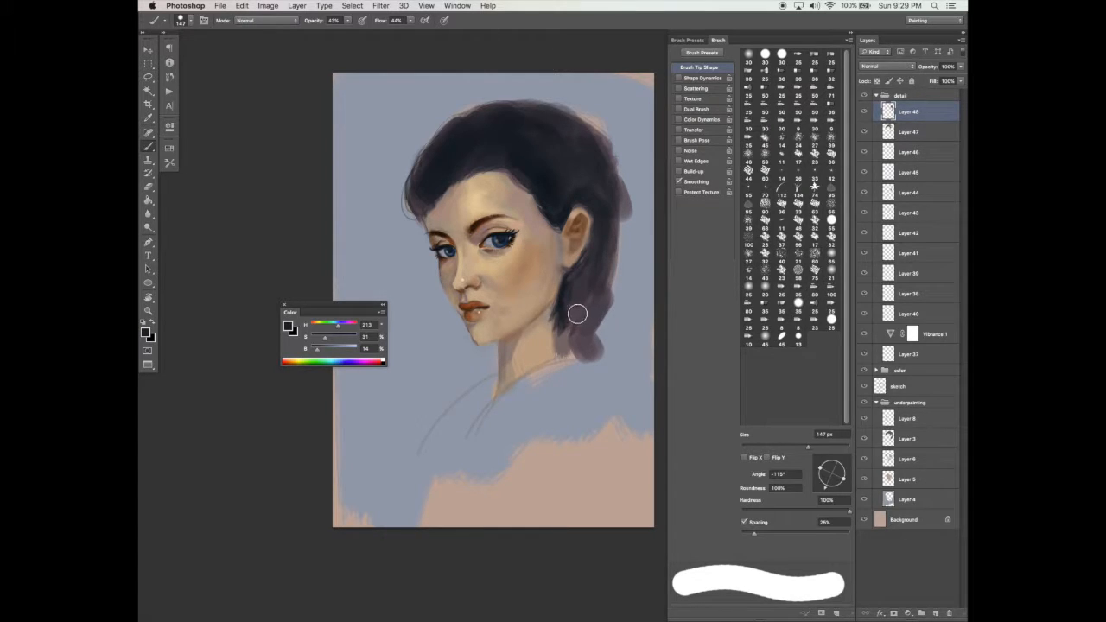
Step: Paint a mauve tone sampled from the nape onto the front hair, and undo the extra stroke on the crown
left_click(579, 313, "alt")
left_click_drag(445, 153, 425, 197)
left_click_drag(519, 114, 508, 135)
key("super+z")
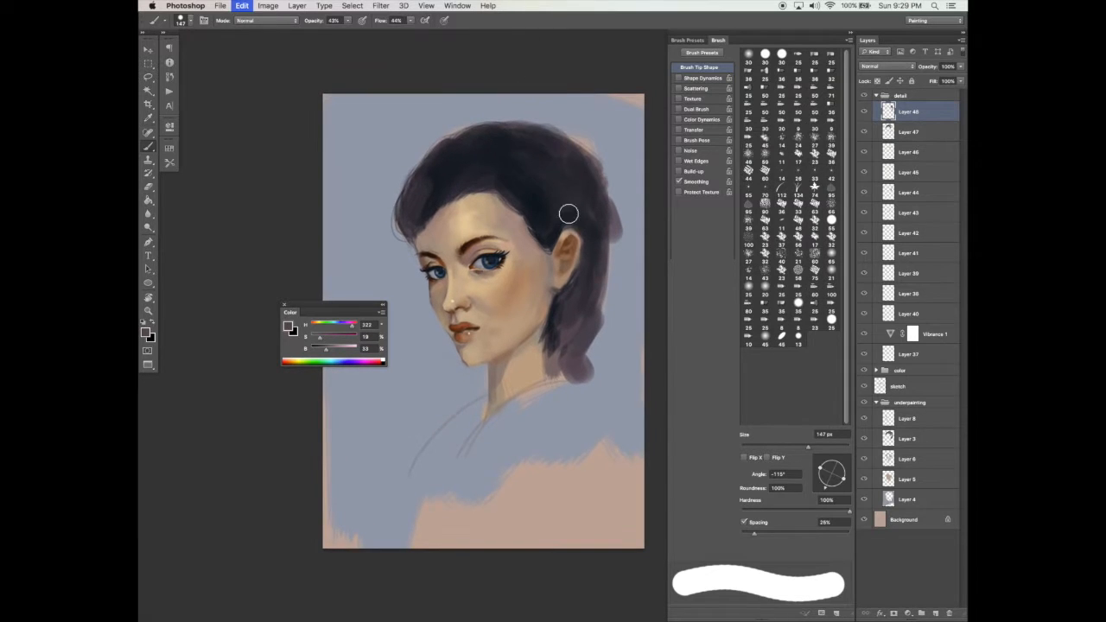
Step: Work mauve into the front hair with a 79 px brush, undo the last temple stroke and enlarge the brush to 114 px
left_click_drag(604, 421, 597, 426)
left_click(784, 444)
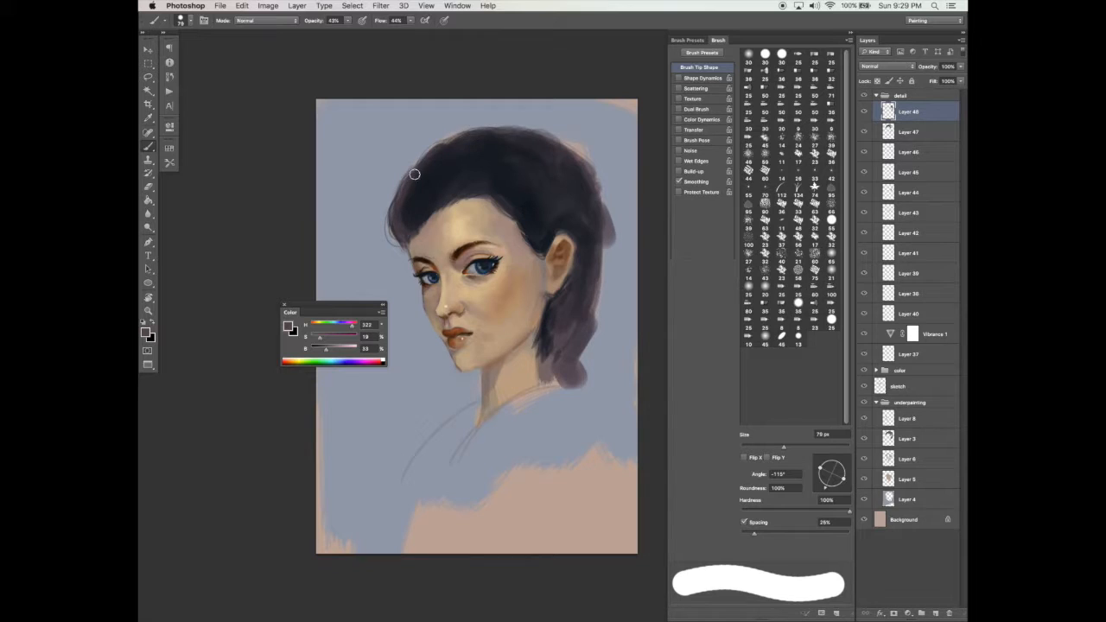
left_click_drag(435, 181, 432, 186)
left_click_drag(397, 205, 396, 227)
key("super+z")
left_click(799, 447)
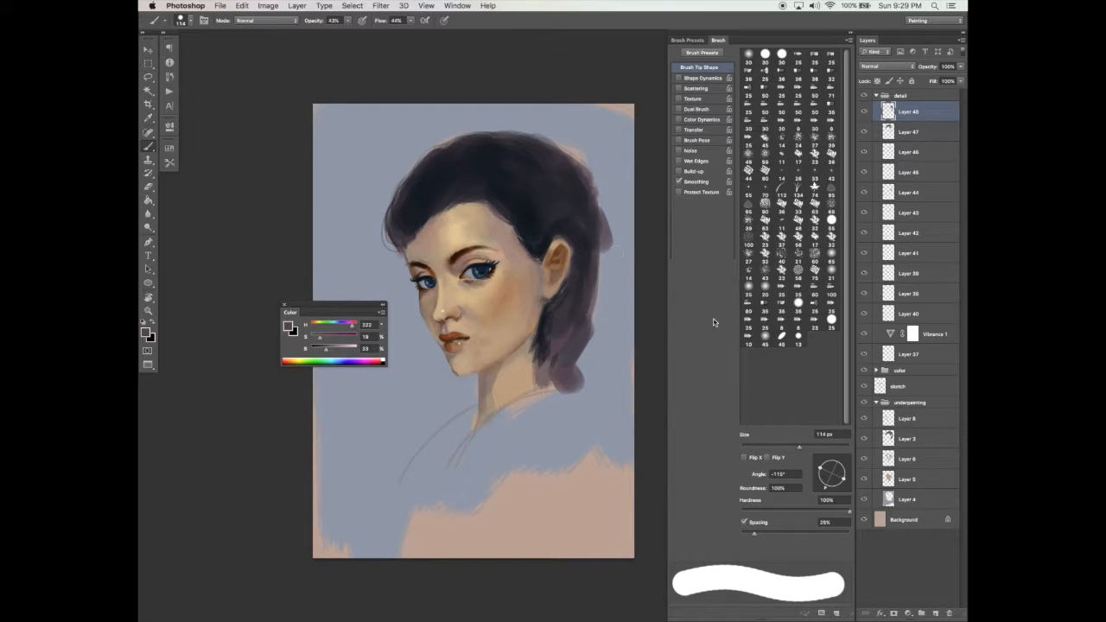
key("e")
left_click(430, 191)
key("super+z")
Step: Blend the front hair using dark blue and muted purple tones sampled from it with the 114 px brush
key("b")
left_click(435, 179, "alt")
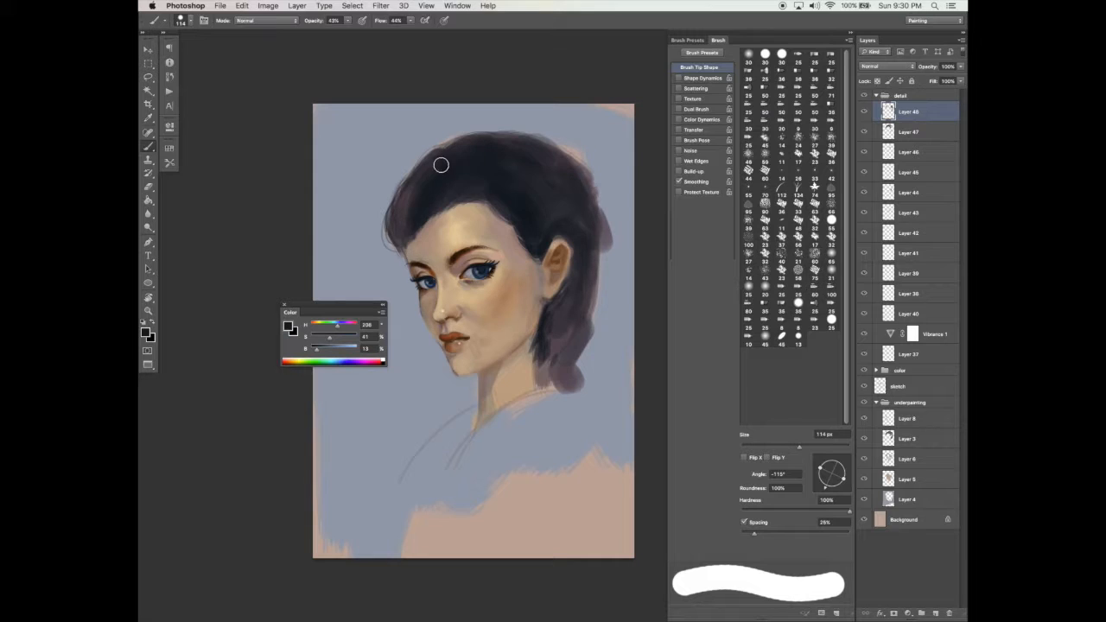
left_click(402, 205, "alt")
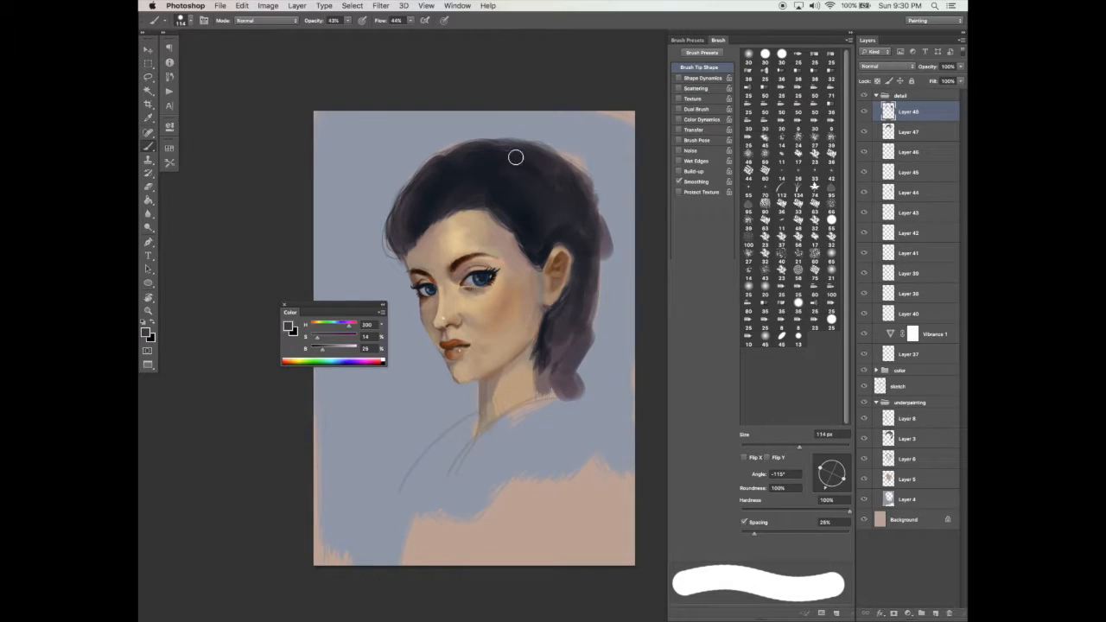
Step: Paint directional dark strands over the front hair with a flattened 69 px brush angled at -123°, and move the Color panel clear of the canvas
left_click_drag(822, 473, 826, 487)
left_click(786, 447)
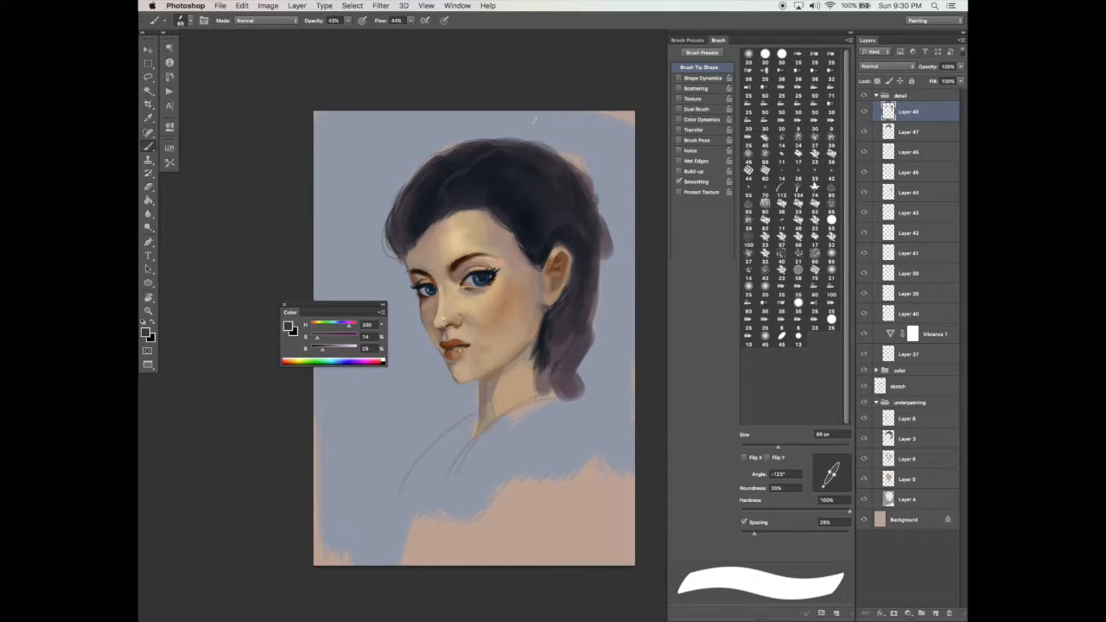
left_click(468, 179, "alt")
left_click_drag(361, 304, 288, 319)
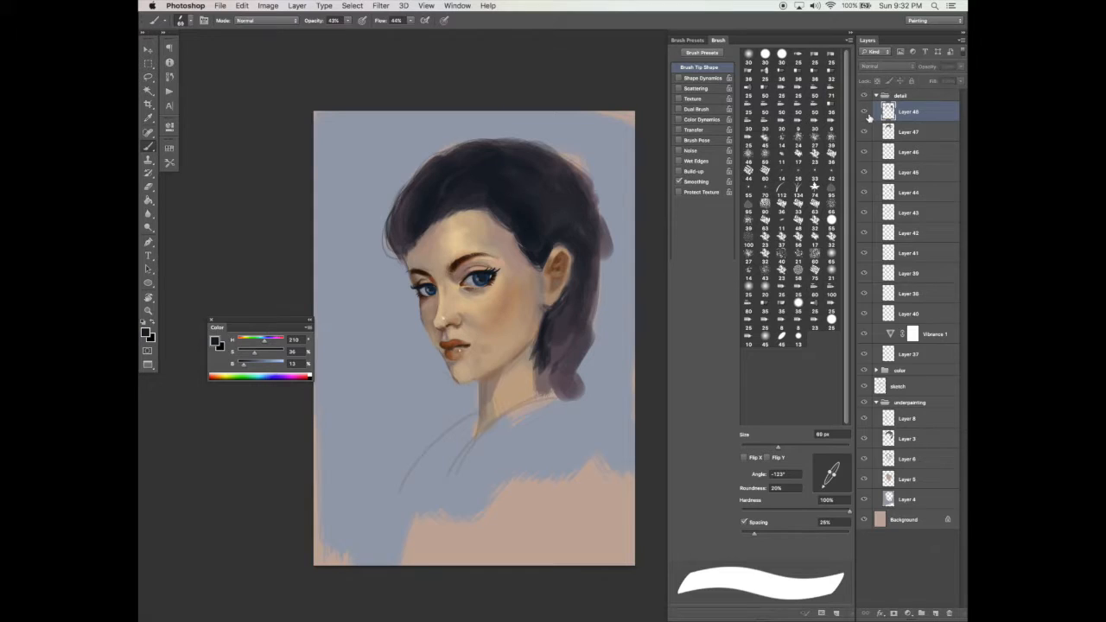
Step: Add a new layer and paint the neck shadow below the jaw in sampled background blue with a brush at 64% roundness
left_click(935, 613)
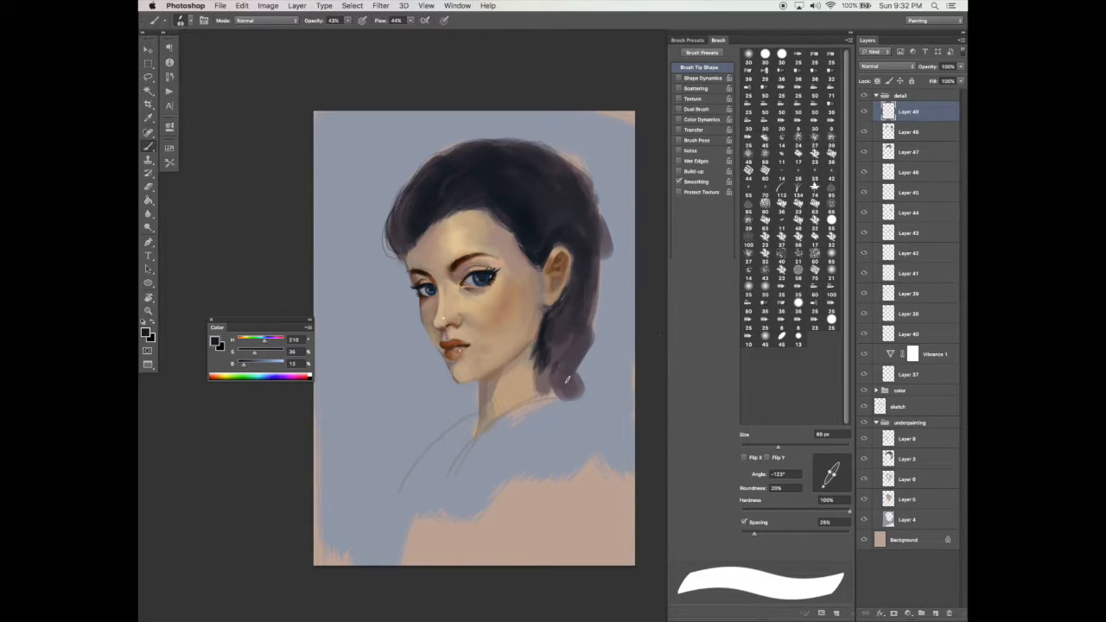
left_click(410, 383, "alt")
left_click_drag(834, 476, 839, 480)
left_click_drag(486, 383, 485, 407)
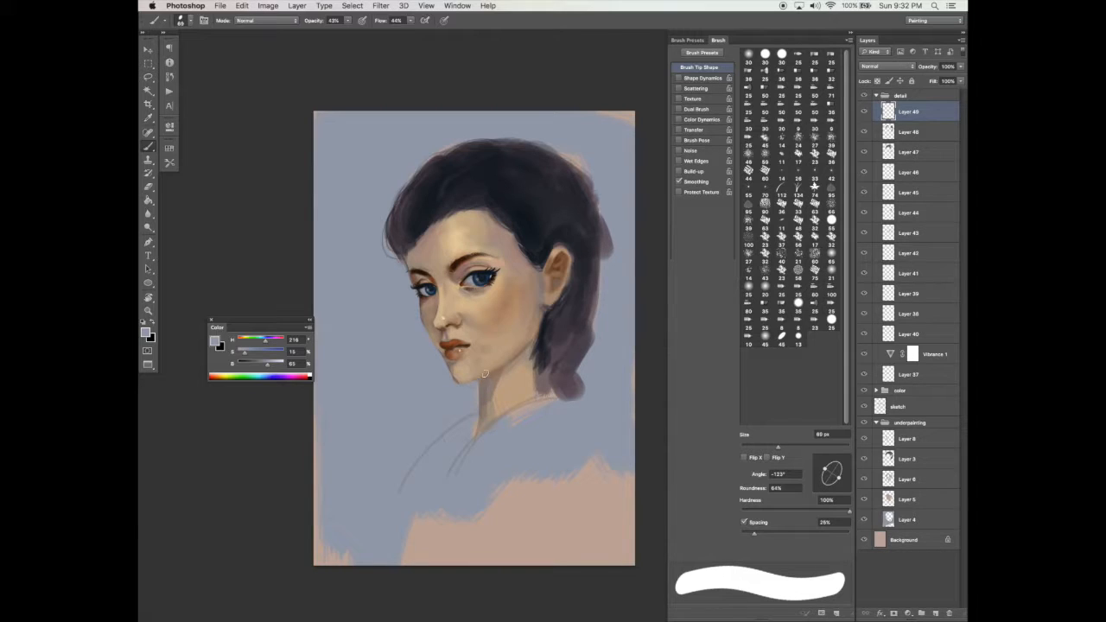
left_click(268, 366)
Step: Blend the neck with sampled skin tones, using a 111 px brush and then a 93 px brush
left_click(519, 358, "alt")
left_click_drag(789, 444, 798, 446)
left_click(459, 274, "alt")
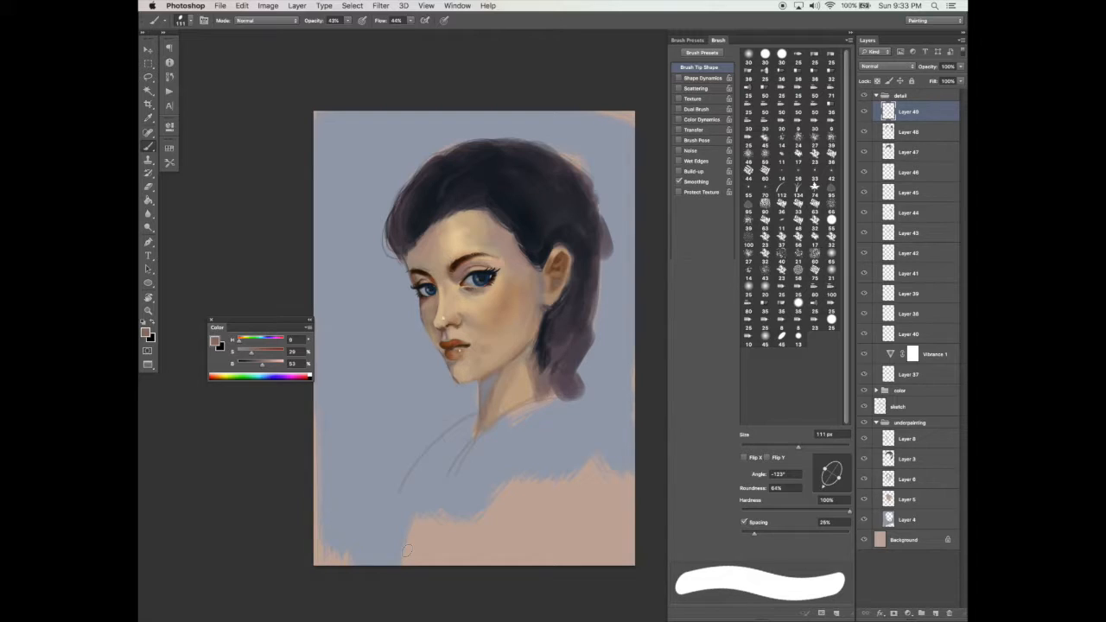
left_click(524, 389, "alt")
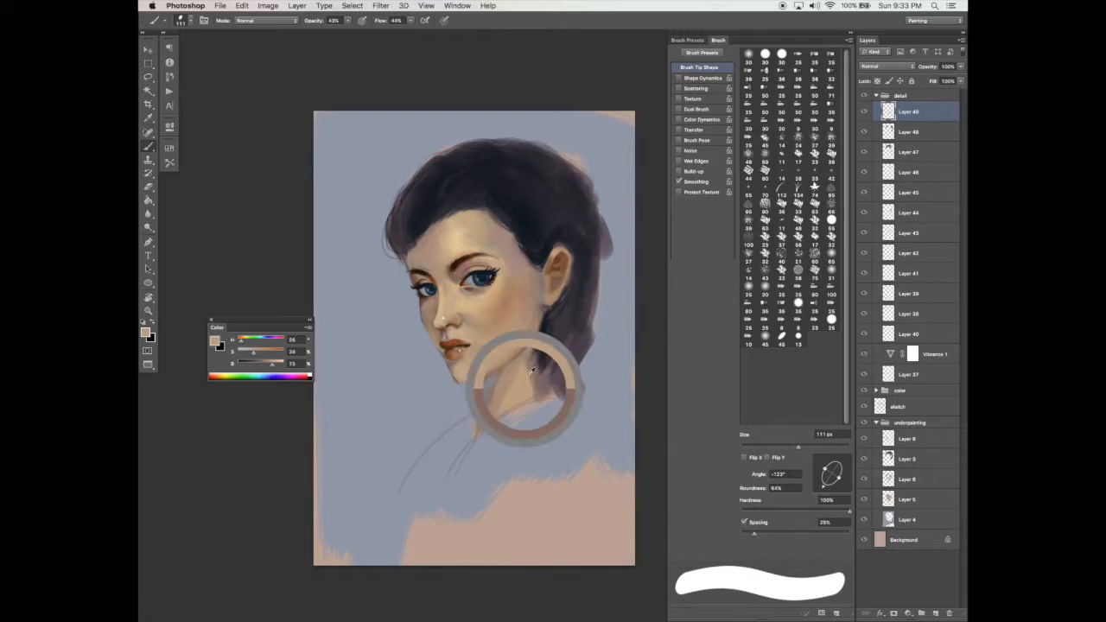
left_click_drag(798, 447, 793, 447)
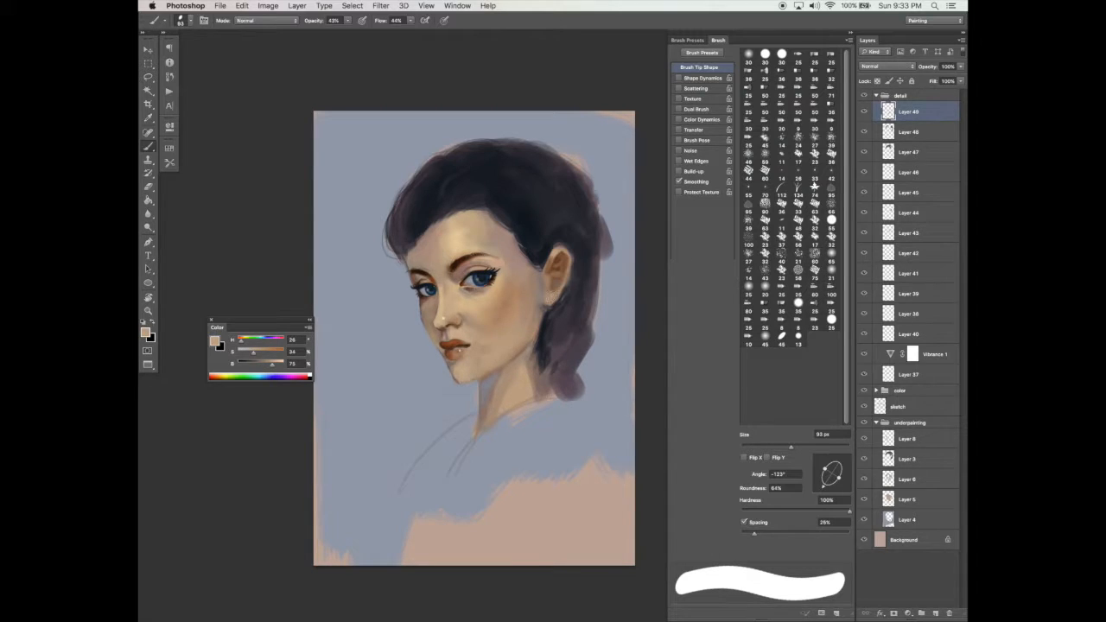
scroll(610, 356, "down", 2)
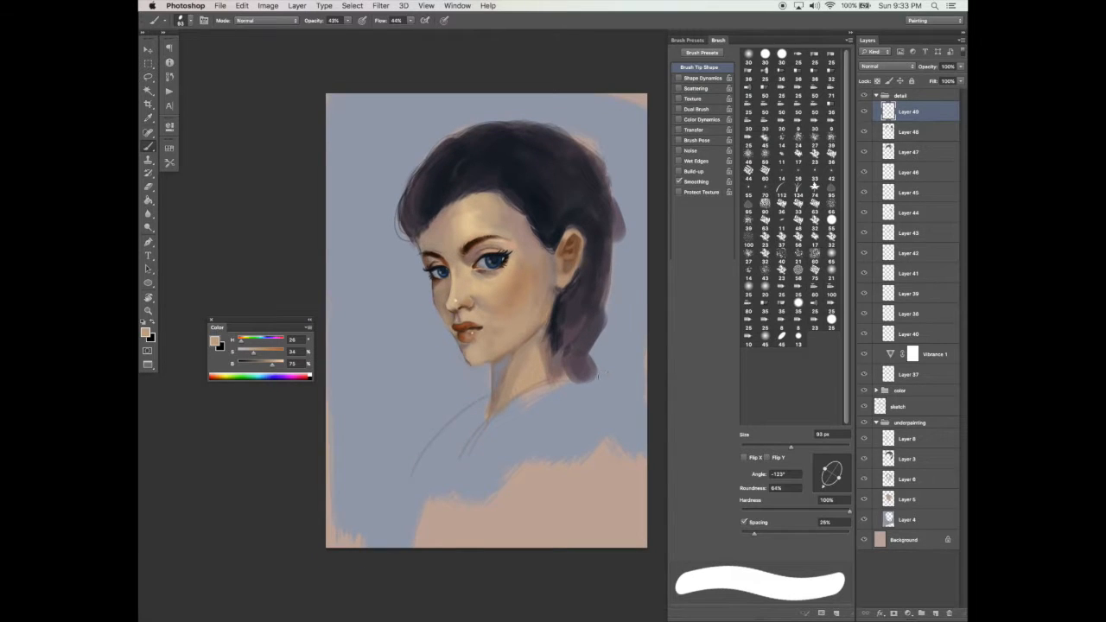
scroll(600, 372, "down", 1)
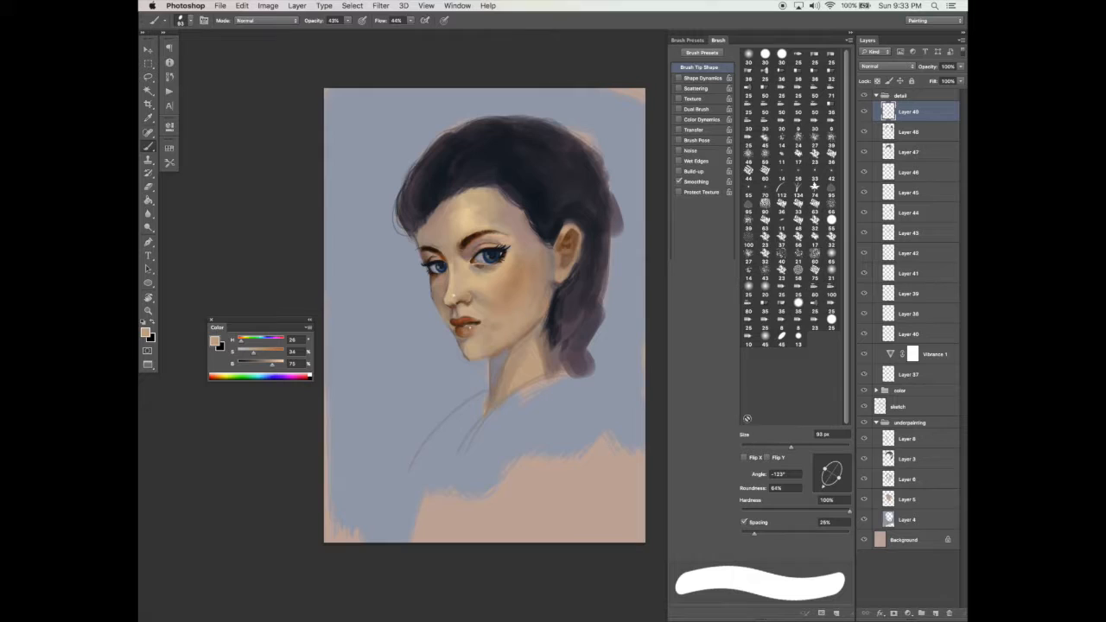
Step: Shade the skin beside the mouth corner in a colour sampled below the lip with a 35 px brush at 56% roundness and -151°
left_click(461, 340, "alt")
left_click(760, 447)
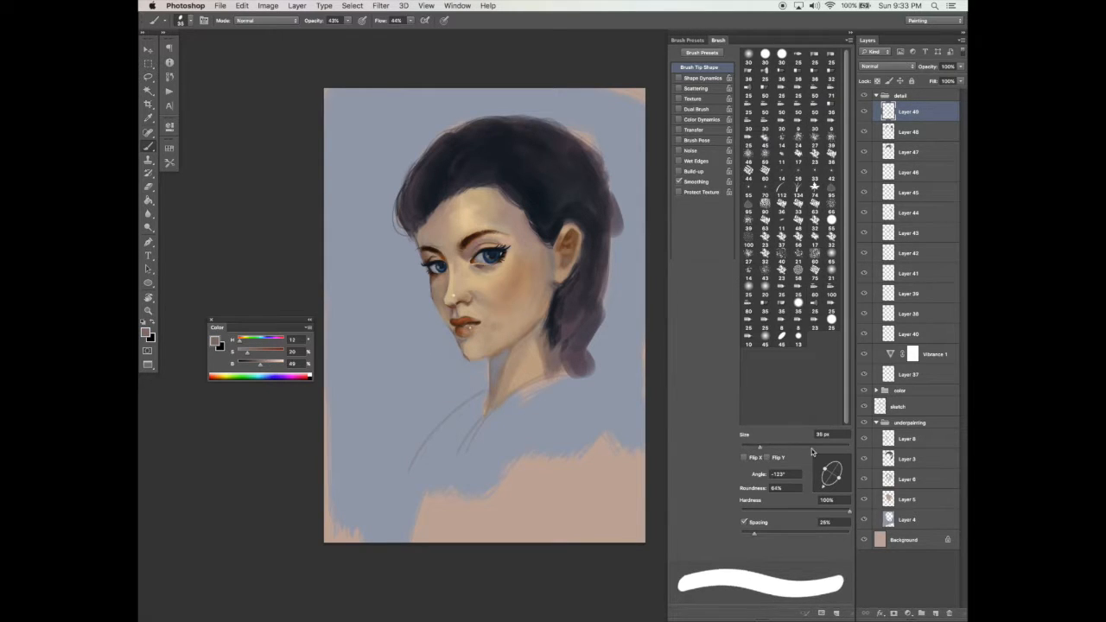
left_click_drag(824, 484, 821, 479)
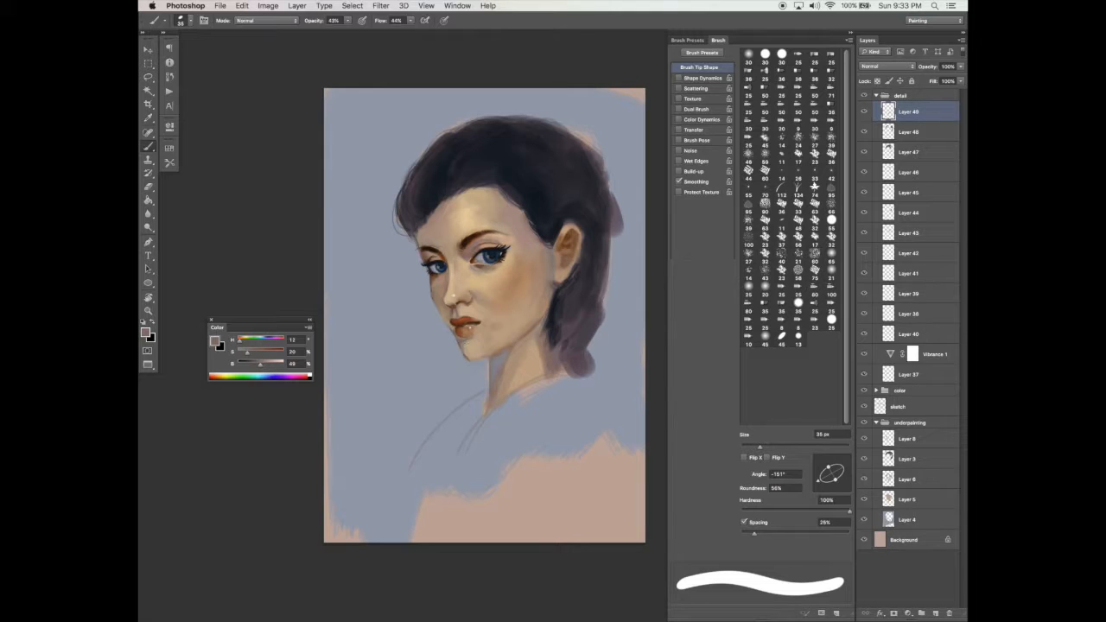
left_click_drag(483, 329, 492, 339)
Step: Add a new layer, enable Shape Dynamics and mix a pale cream highlight with hue 34 and brightness 98% from the forehead colour
left_click(493, 322, "super")
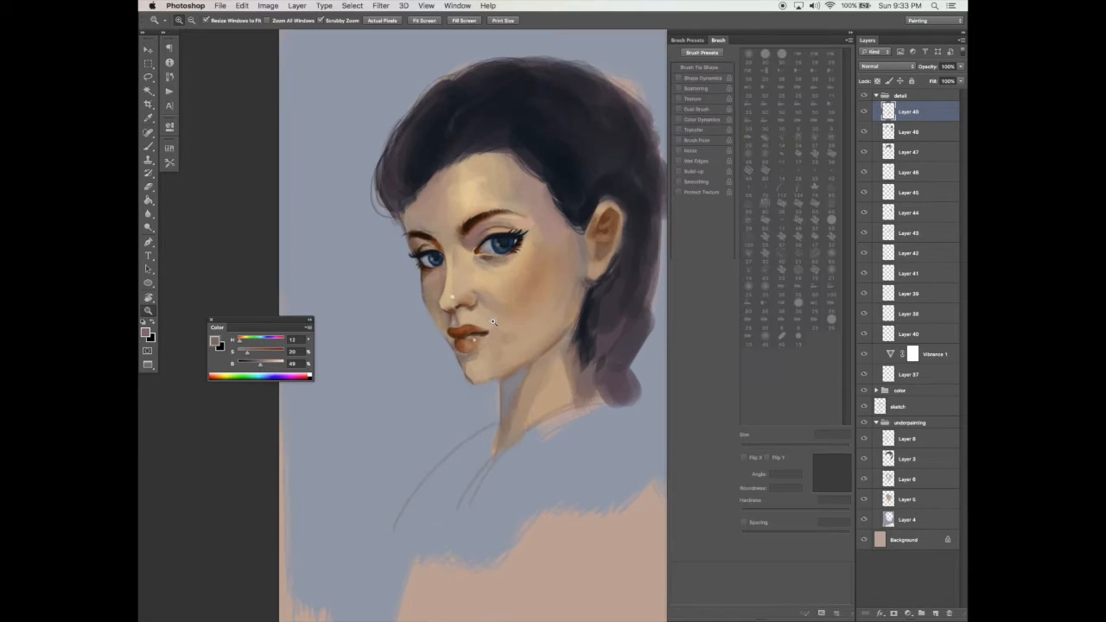
left_click(935, 612)
left_click(702, 78)
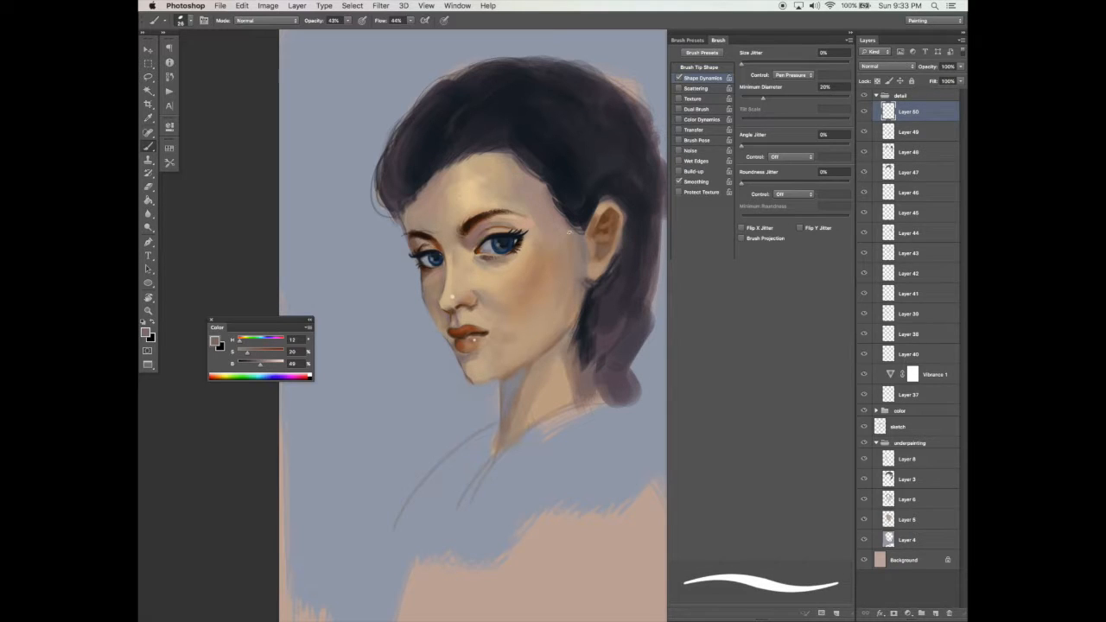
left_click(472, 202, "alt")
left_click_drag(279, 364, 249, 364)
left_click(283, 364)
left_click(248, 353)
Step: Paint a cream highlight along the upper edge of the upper lip
key("z")
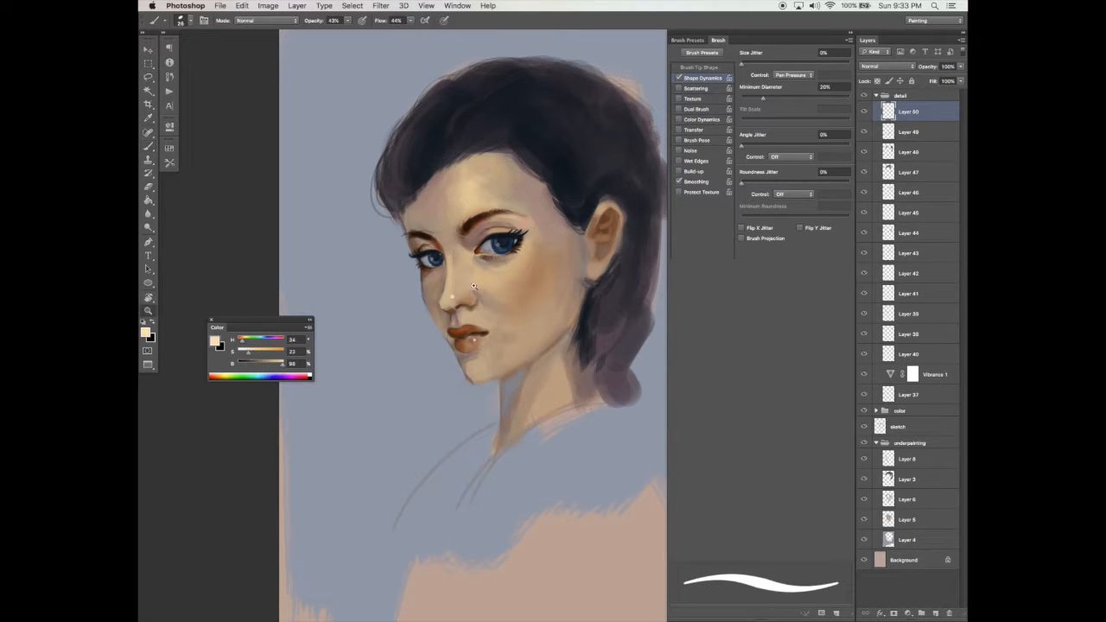
left_click(482, 300)
key("b")
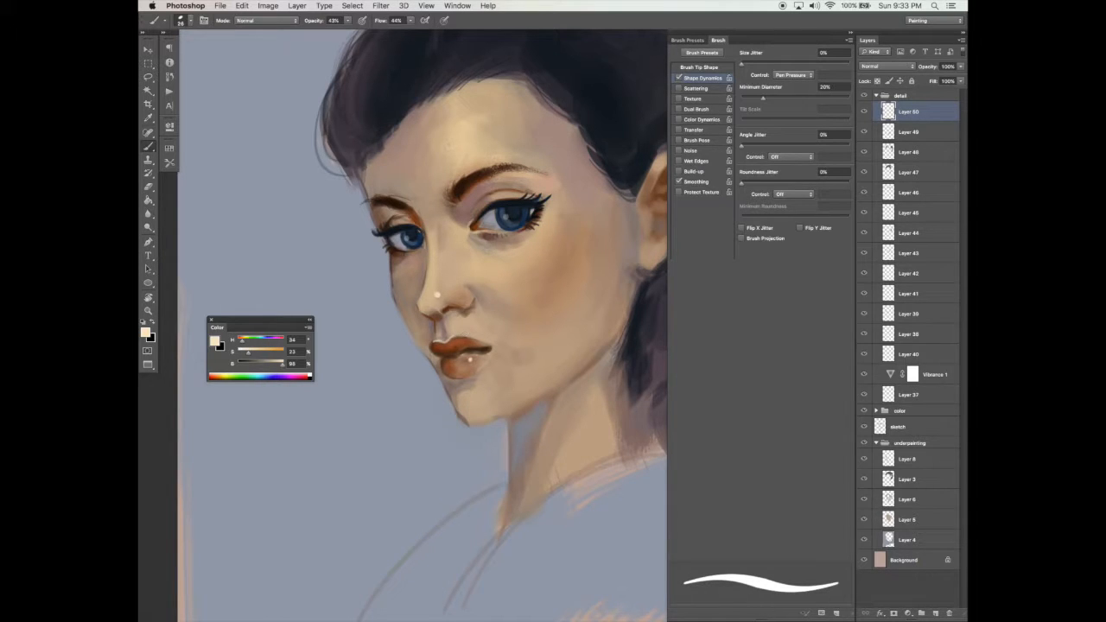
left_click_drag(447, 343, 462, 336)
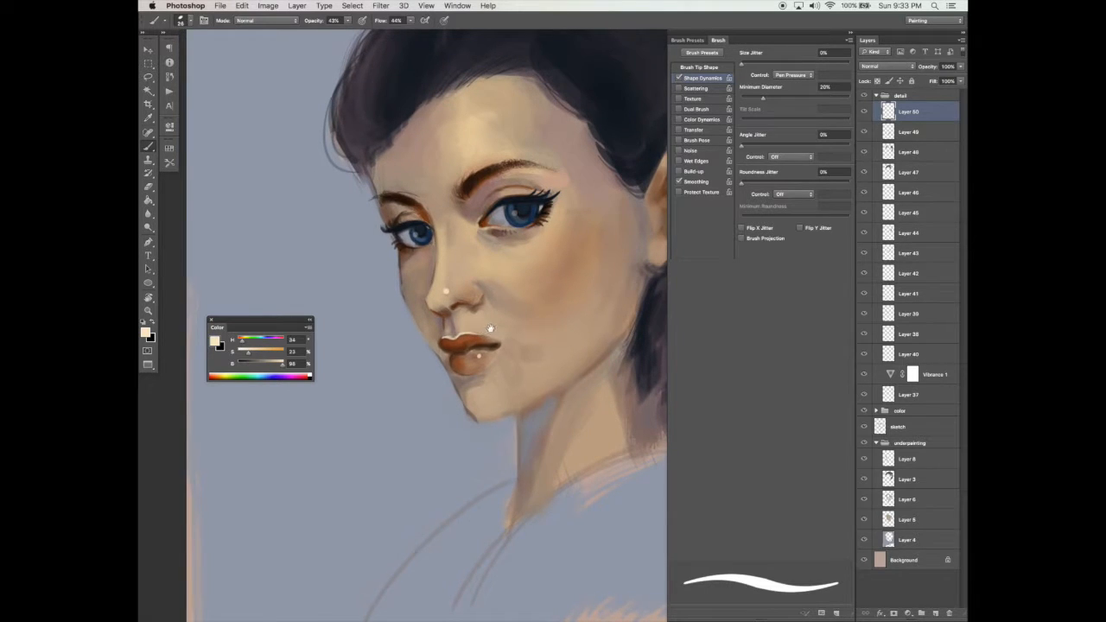
Step: Soften the cream highlight along the upper lip's edge with the Eraser at 30 px and 46% hardness
key("e")
left_click(702, 67)
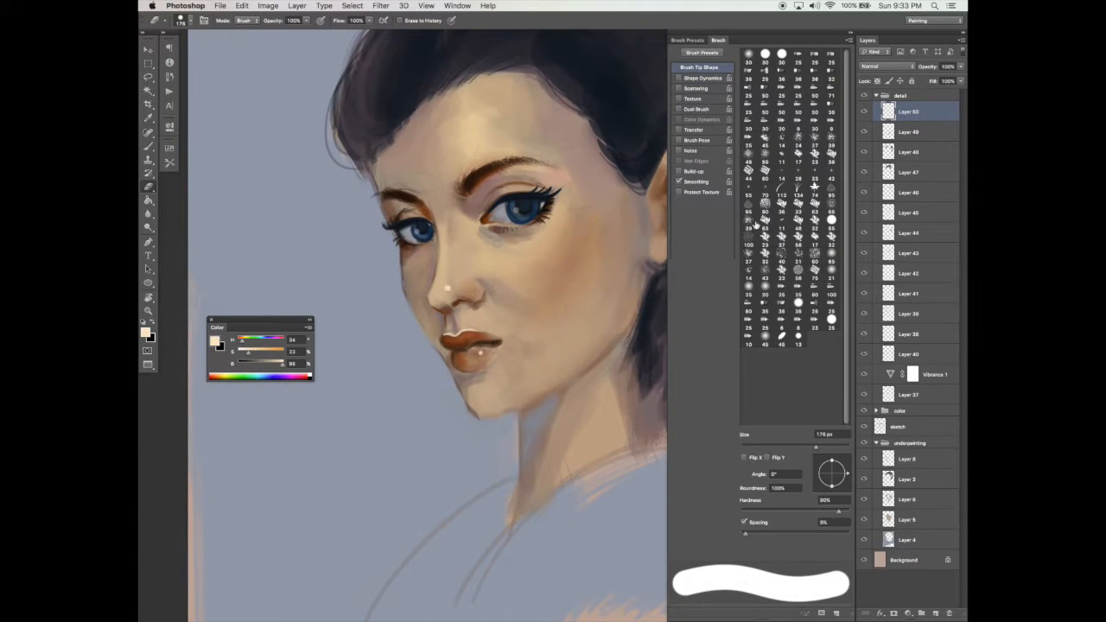
left_click(791, 512)
left_click(773, 448)
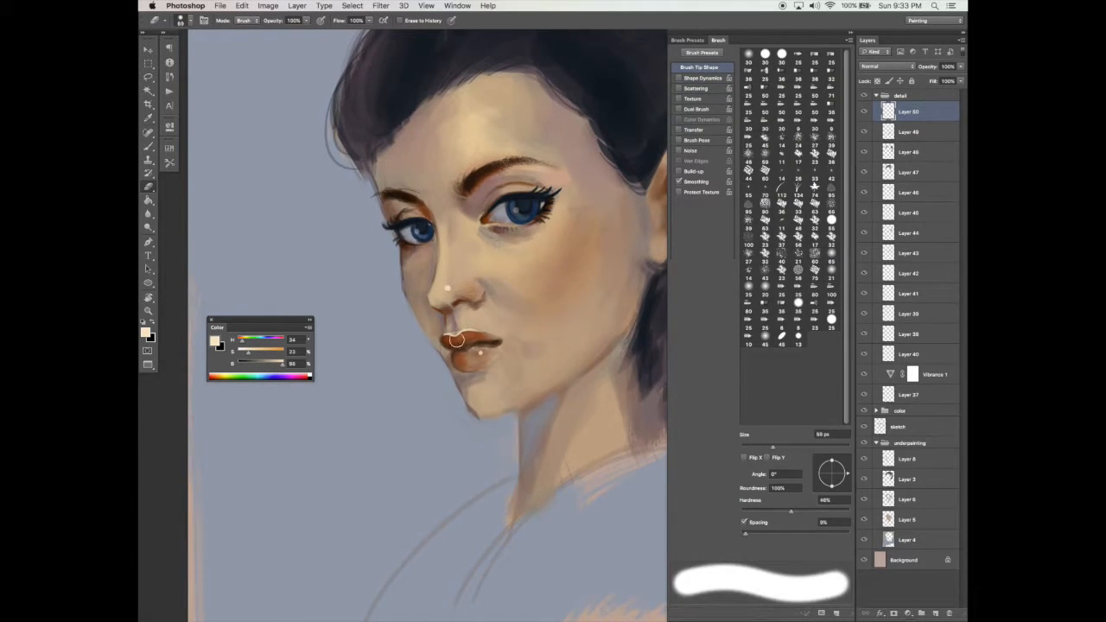
left_click(759, 447)
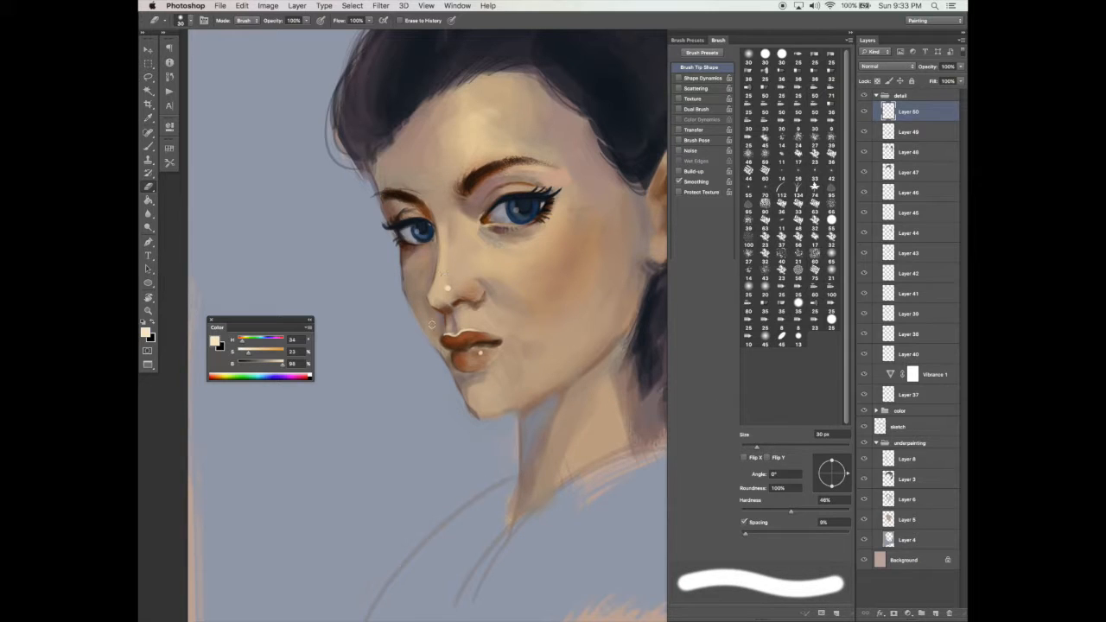
left_click_drag(451, 333, 488, 337)
key("b")
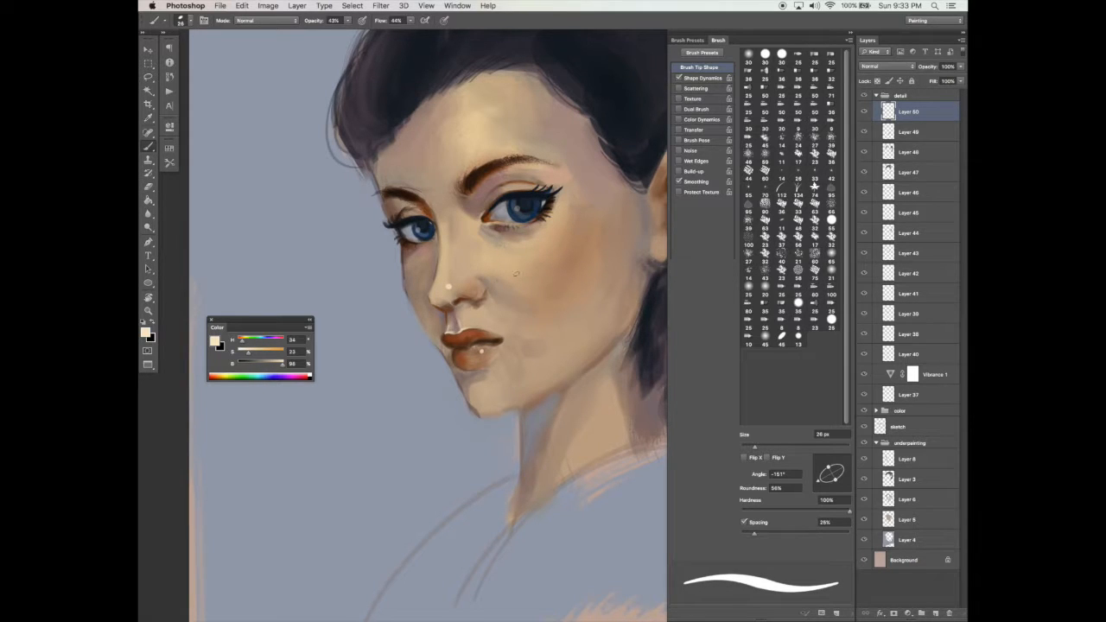
Step: Apply a Gaussian Blur with a 2.1-pixel radius to the lip highlight layer
left_click(380, 5)
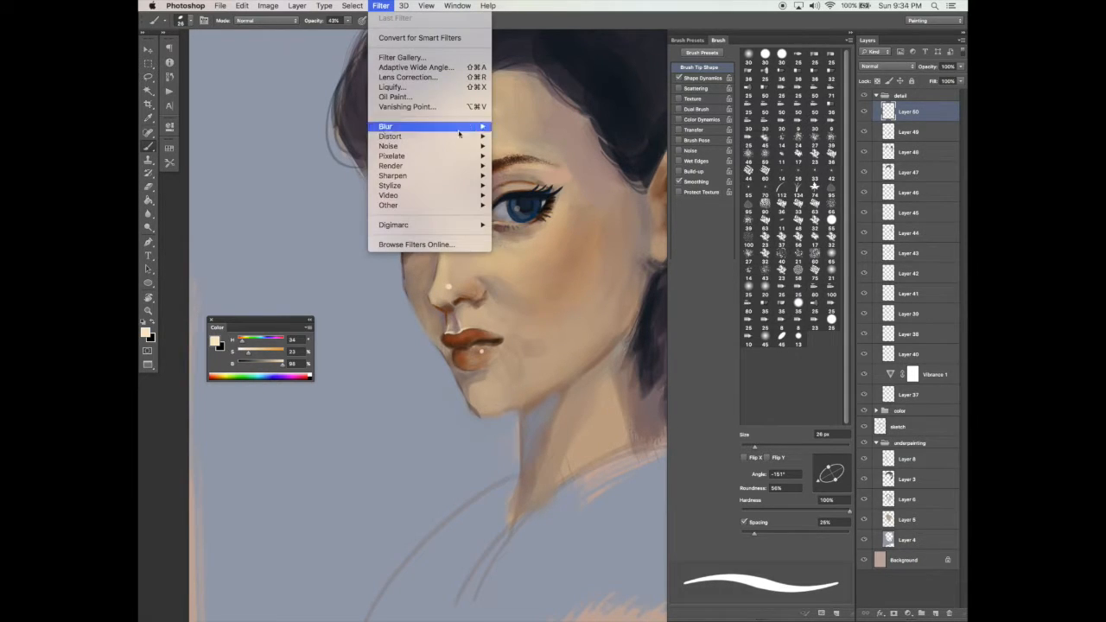
mouse_move(479, 131)
left_click(527, 205)
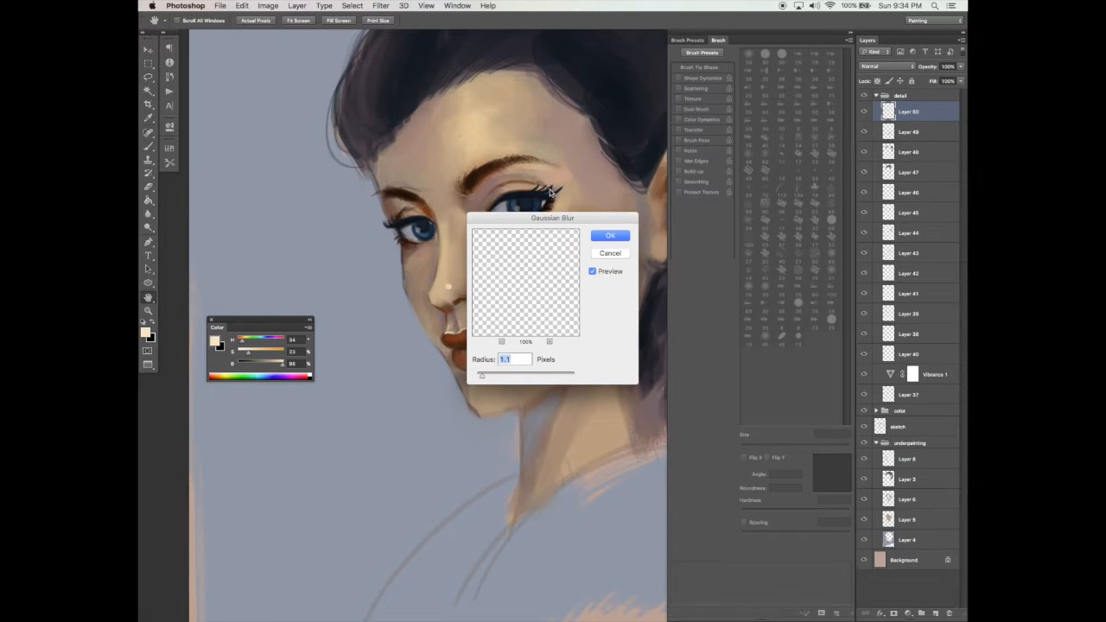
left_click_drag(524, 219, 556, 89)
left_click(520, 248)
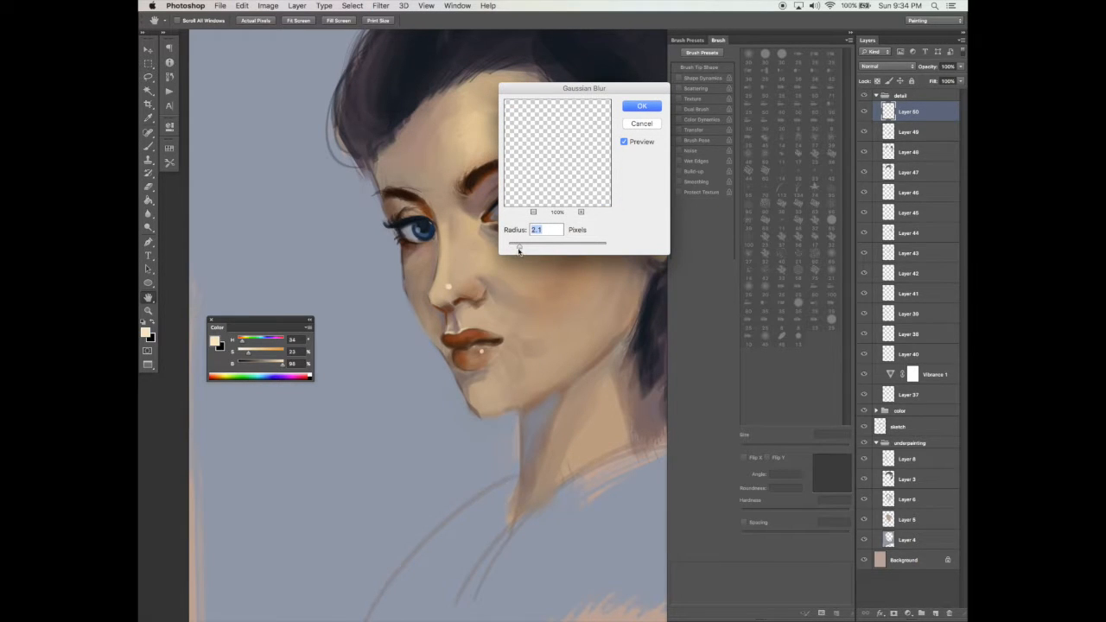
left_click(654, 105)
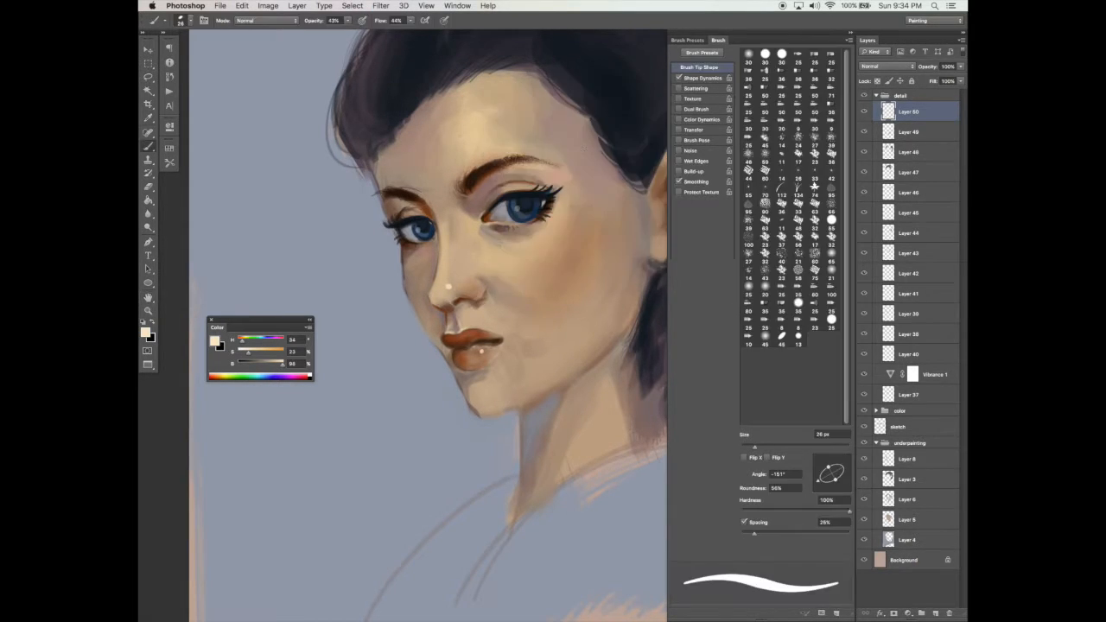
Step: Paint glossy highlights on the lower lip in a skin tone and a pale peach sampled from the nose
left_click(435, 289, "alt")
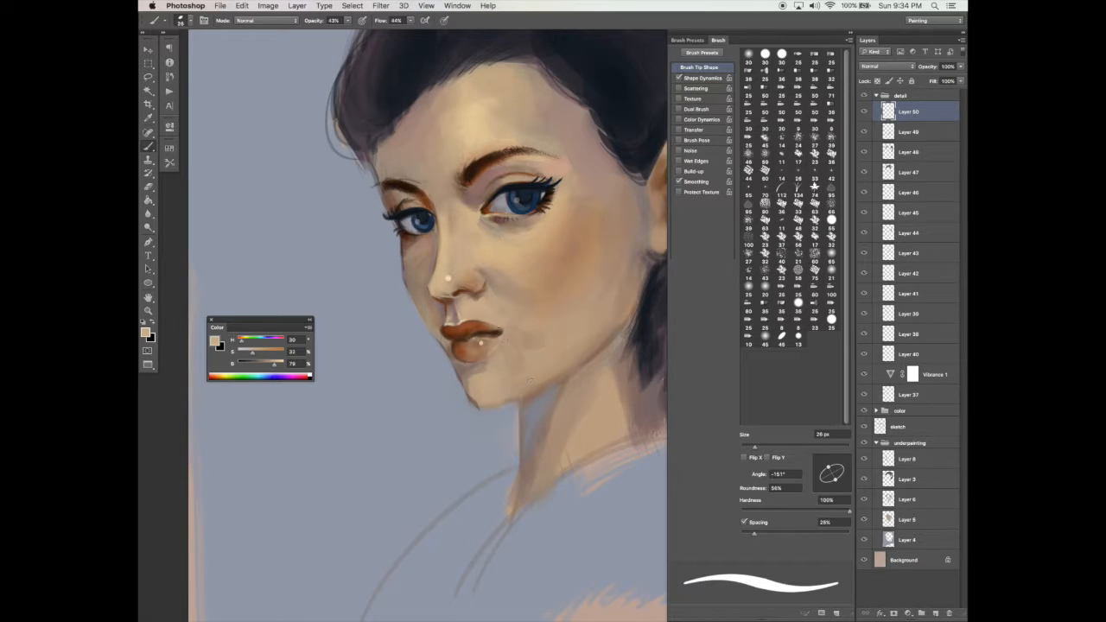
left_click(448, 278, "alt")
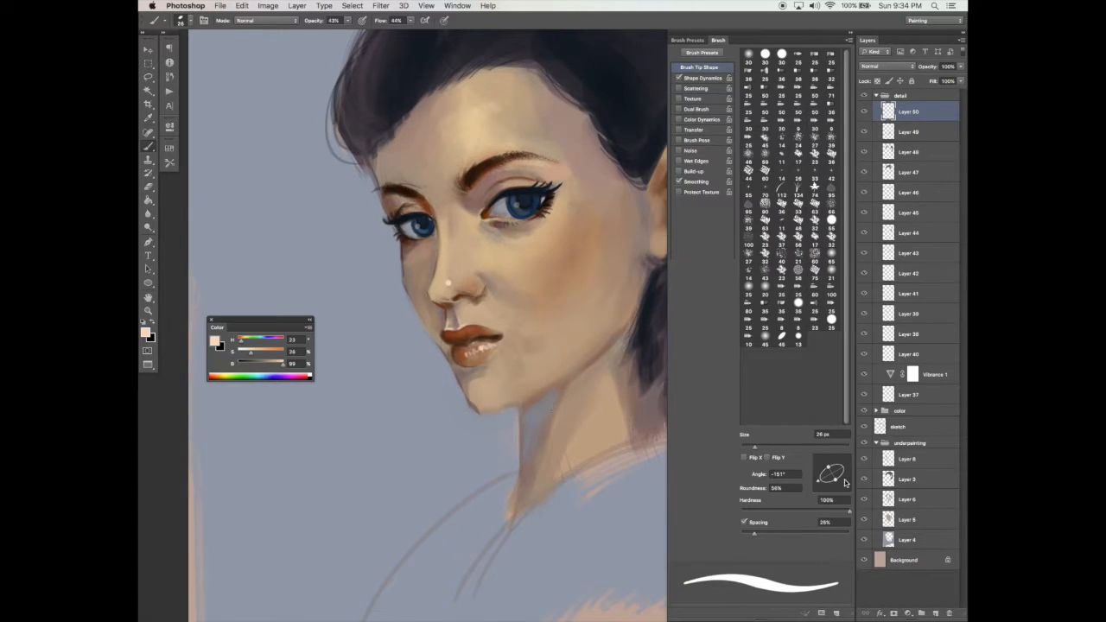
Step: On a new layer, refine the lower lip's highlights in sampled tones with a 17 px brush at 100% roundness and Shape Dynamics off
left_click(936, 614)
left_click(479, 344, "alt")
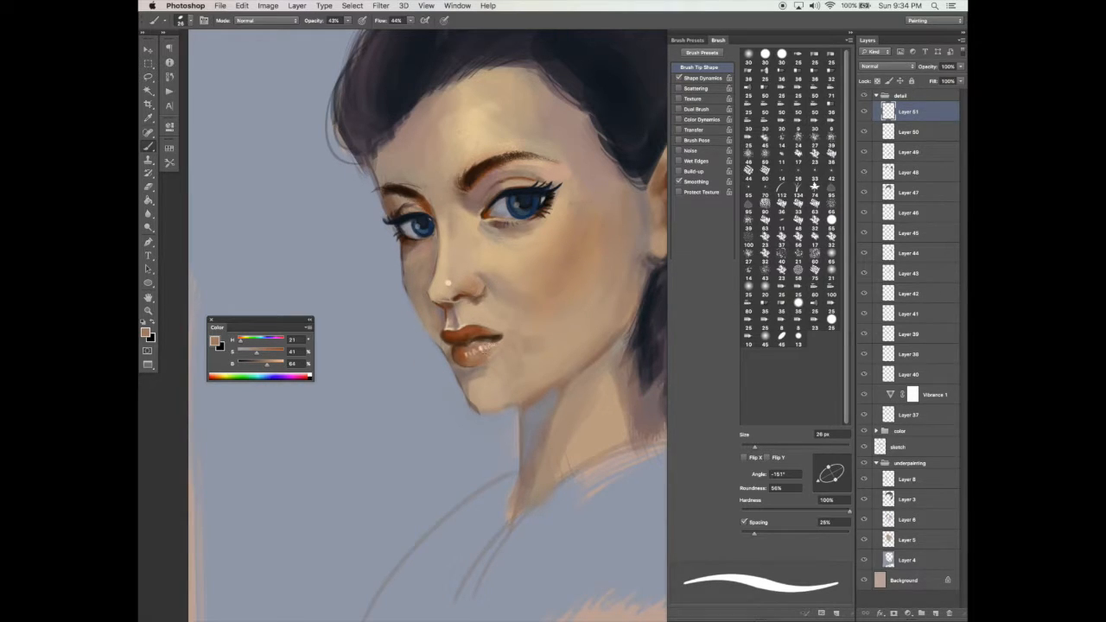
left_click_drag(829, 467, 819, 464)
left_click_drag(754, 447, 749, 445)
left_click(484, 344, "alt")
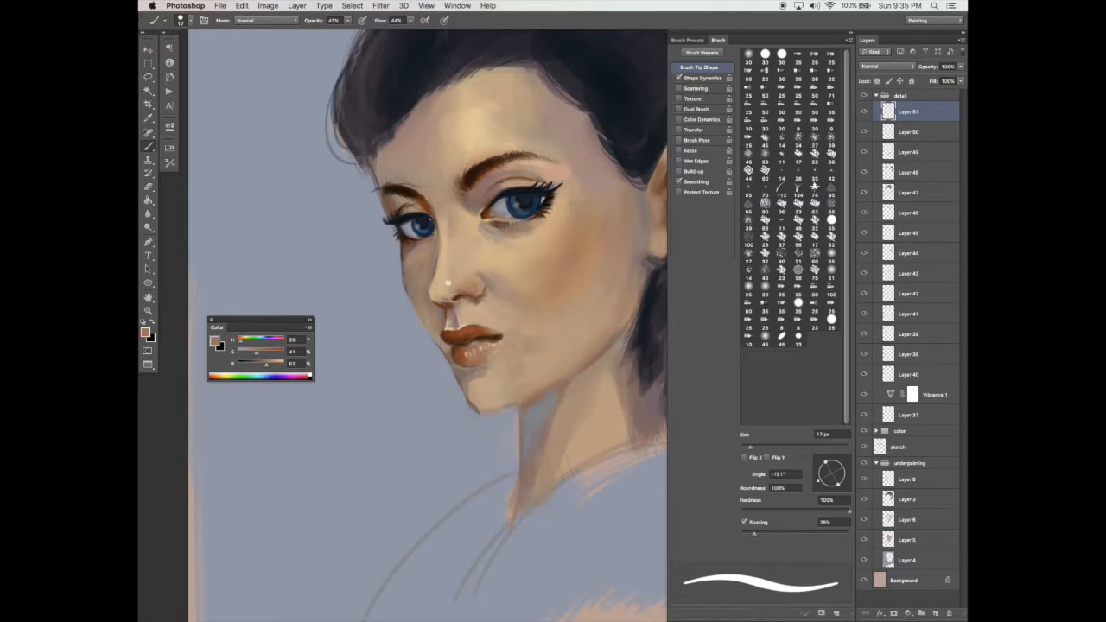
left_click(460, 327, "alt")
left_click(679, 78)
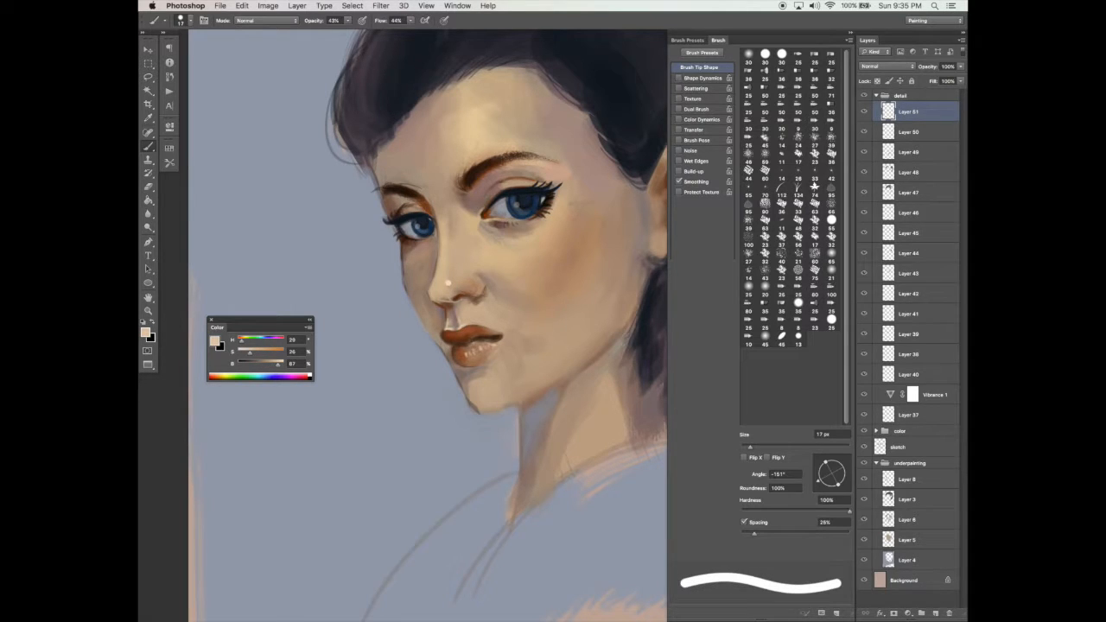
left_click_drag(471, 353, 488, 344)
left_click(470, 349, "alt")
Step: Extend the mouth corner slightly toward the cheek in dark brown sampled from the lip line with a 13 px brush
key("bracketleft")
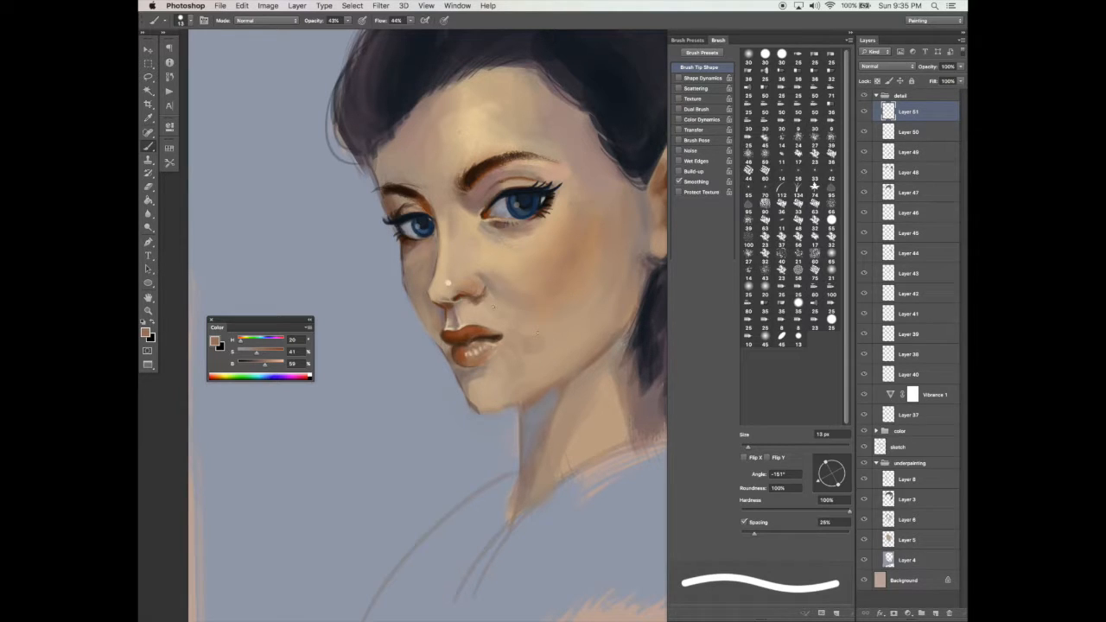
left_click(469, 308, "alt")
left_click(493, 337, "alt")
left_click_drag(500, 336, 508, 329)
key("alt+super+z")
key("alt+super+z")
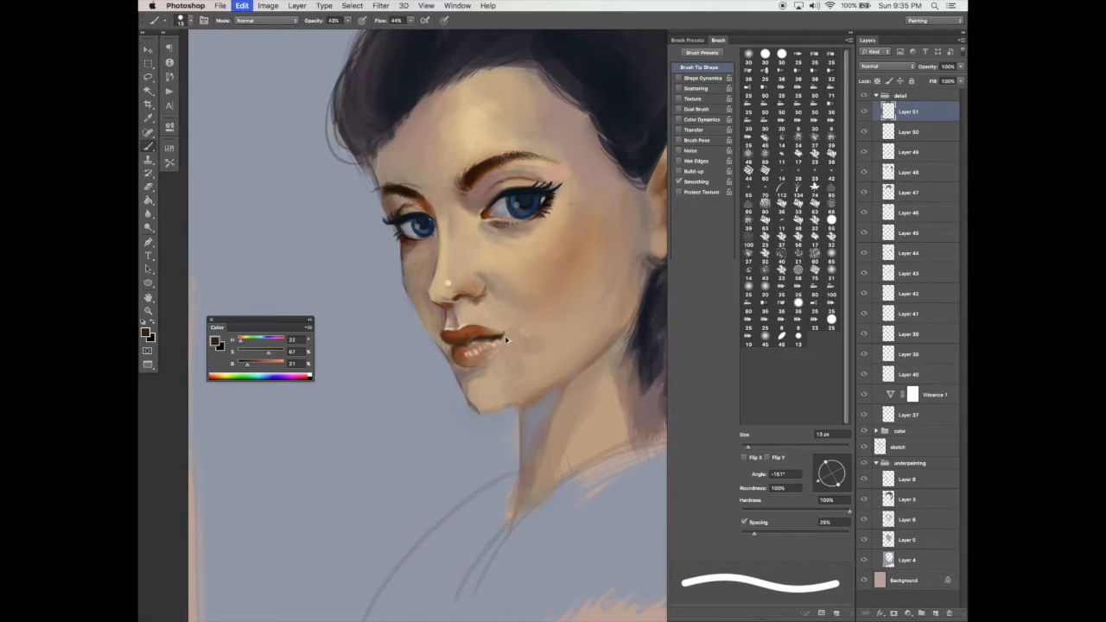
left_click_drag(503, 335, 507, 335)
Step: On a new layer, blend the cheek below the near eye in a sampled skin tone with a 183 px brush at 52% hardness and 20% opacity
left_click(936, 612)
left_click(792, 447)
left_click(797, 512)
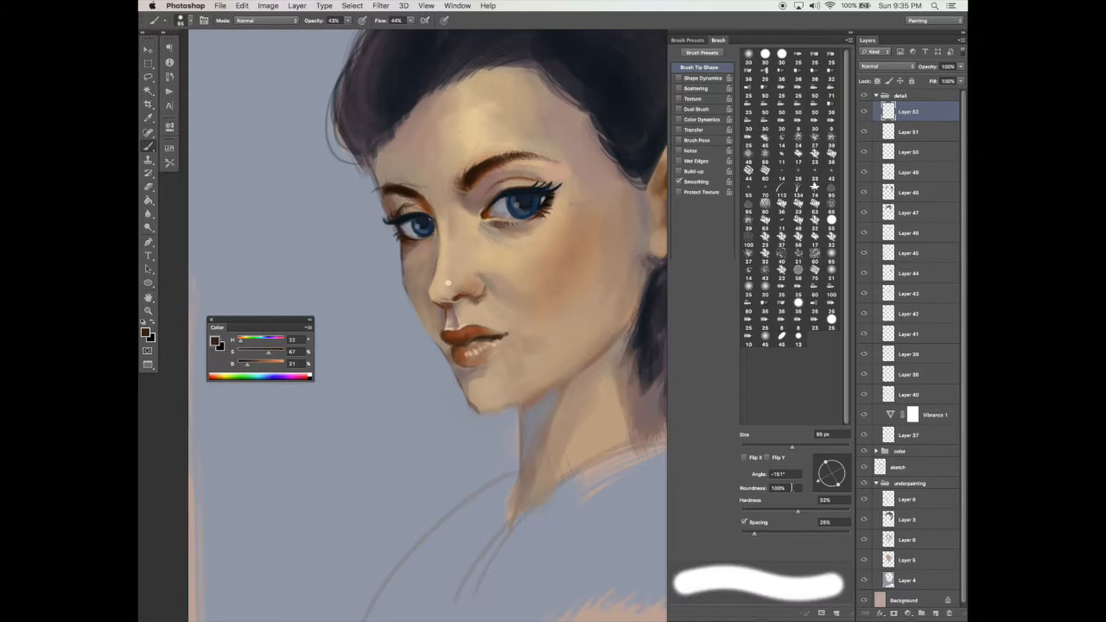
left_click(493, 259, "alt")
left_click_drag(347, 20, 335, 32)
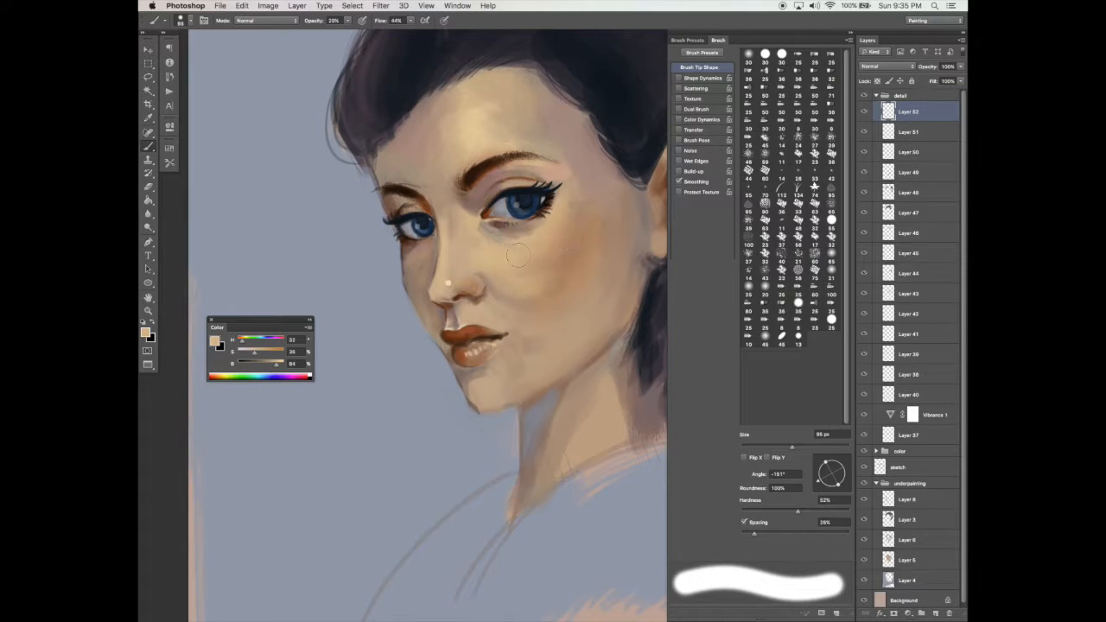
left_click_drag(792, 446, 818, 446)
left_click(567, 397, "alt")
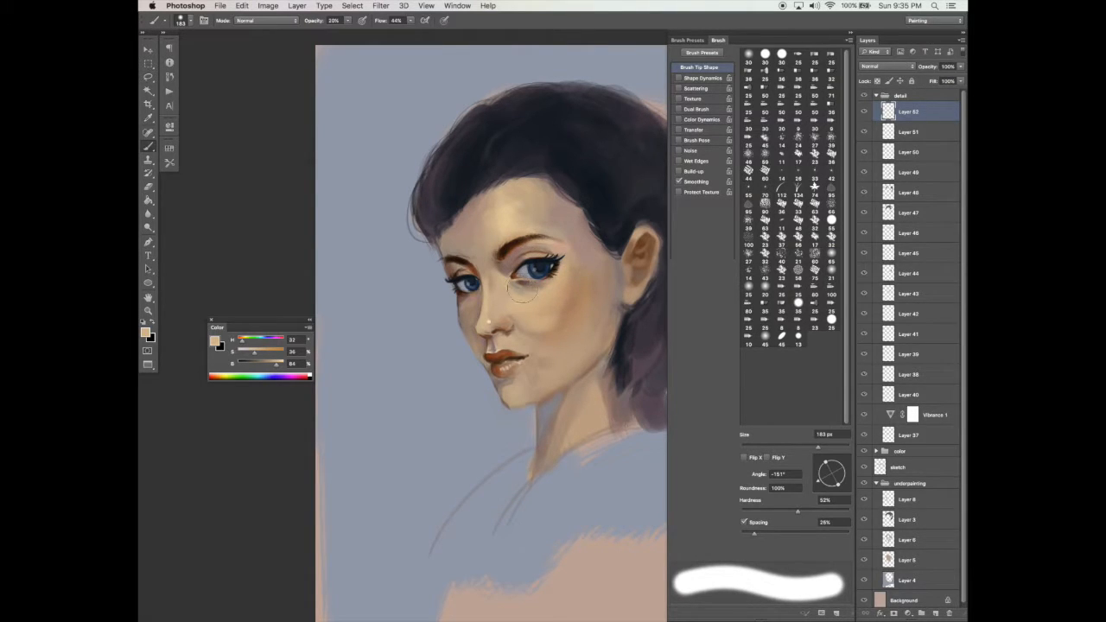
Step: Reduce the brush to 70 px, raise its hardness to 87% and save the painting
key("[")
key("[")
key("[")
key("[")
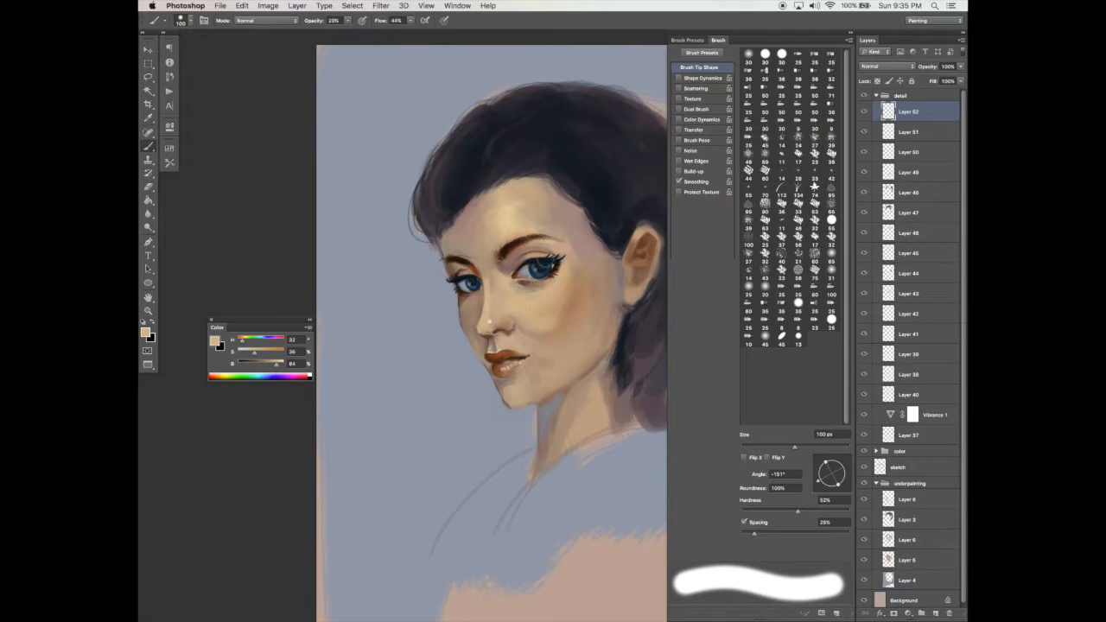
key("[")
key("[")
key("[")
left_click(836, 511)
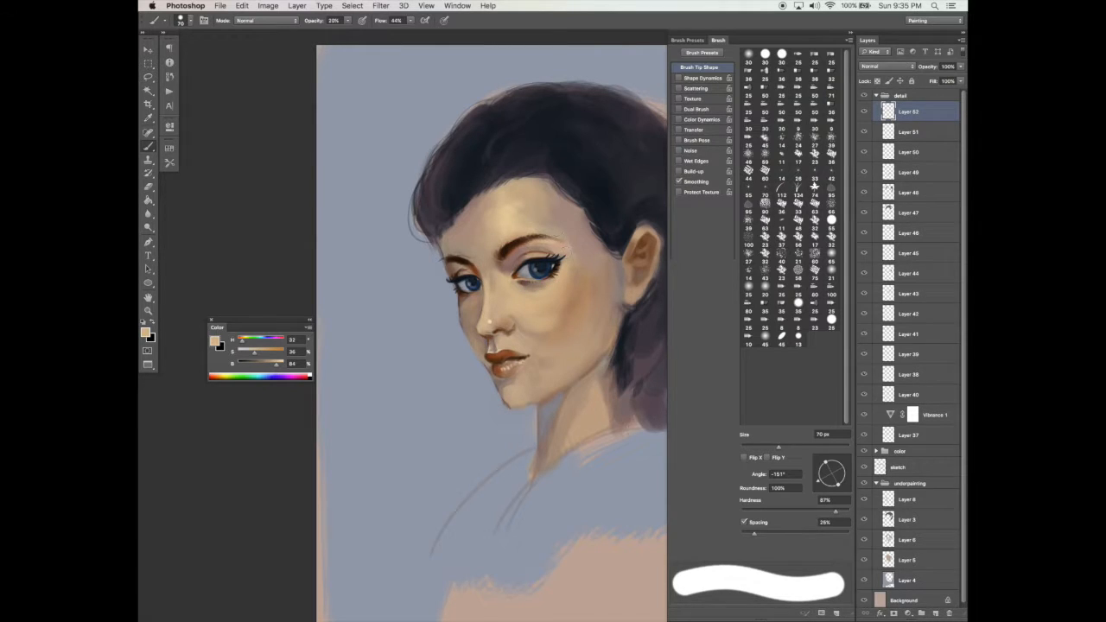
left_click_drag(562, 411, 548, 430)
key("super+s")
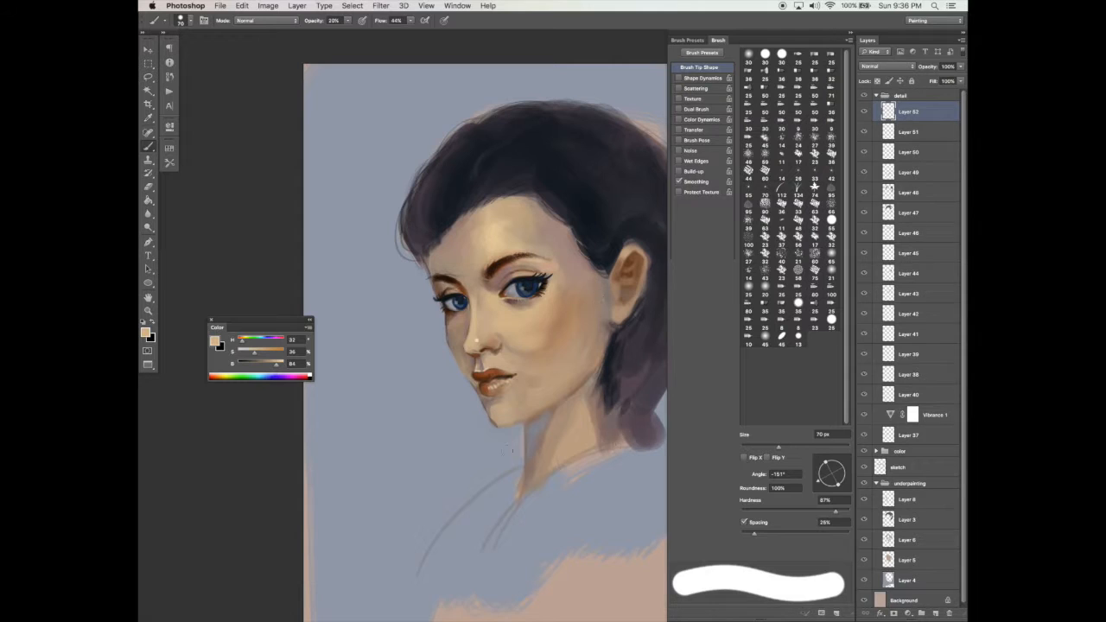
Step: Blend the base of the neck in a warm tan sampled from the cheek with a 130 px brush
left_click_drag(548, 459, 528, 447)
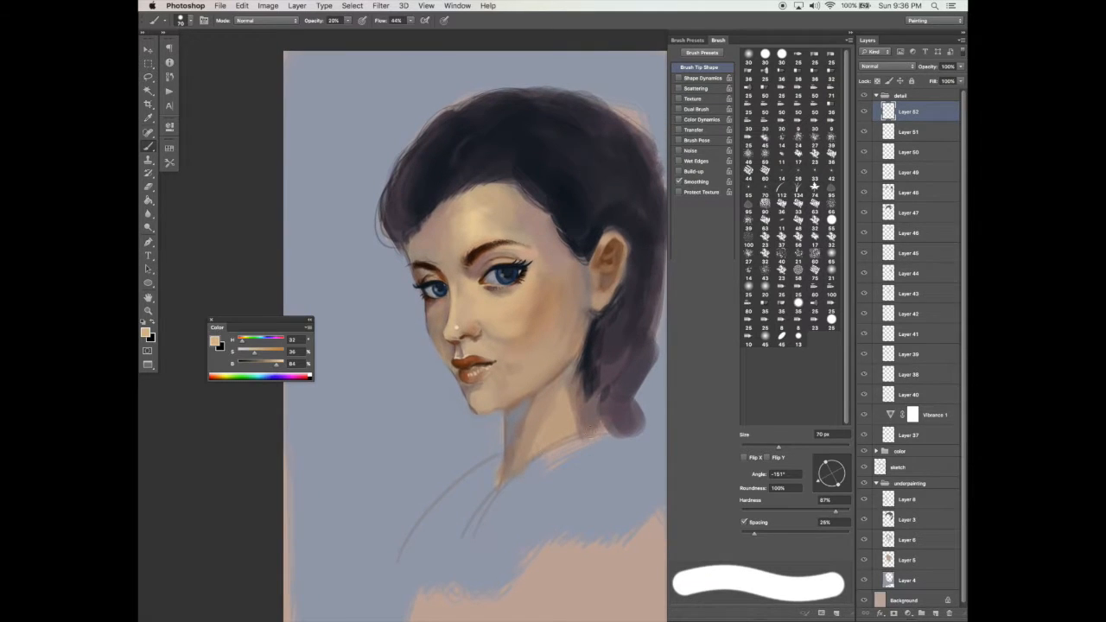
left_click_drag(779, 447, 803, 447)
left_click(543, 301, "alt")
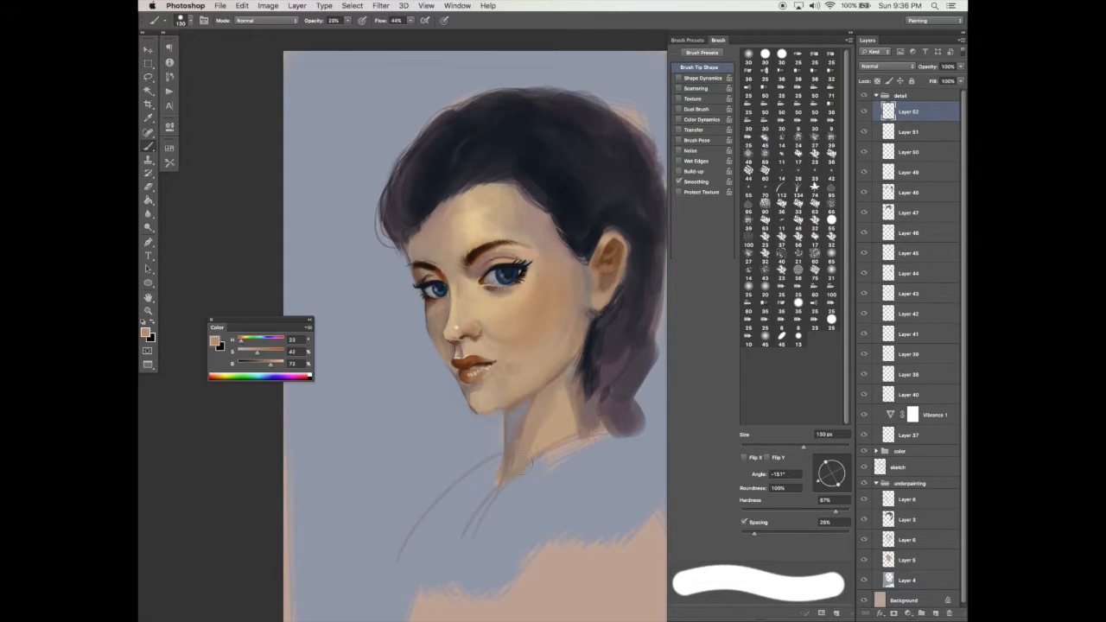
Step: Shade the neck just under the chin in a dark brown sampled beside the far eye with a 39 px brush
left_click(464, 360, "alt")
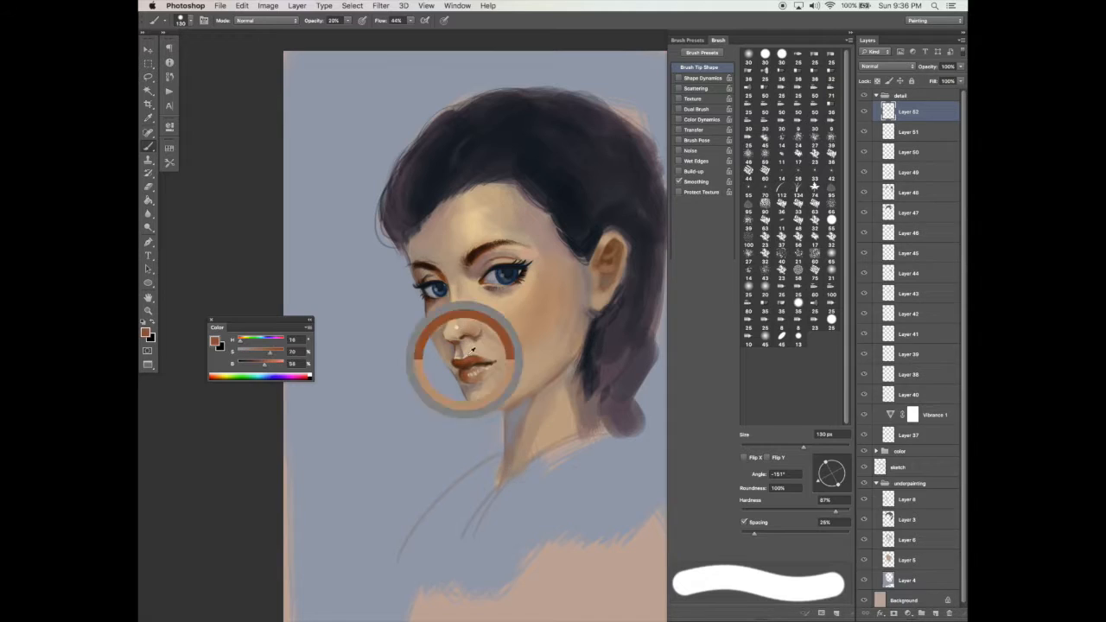
left_click(763, 447)
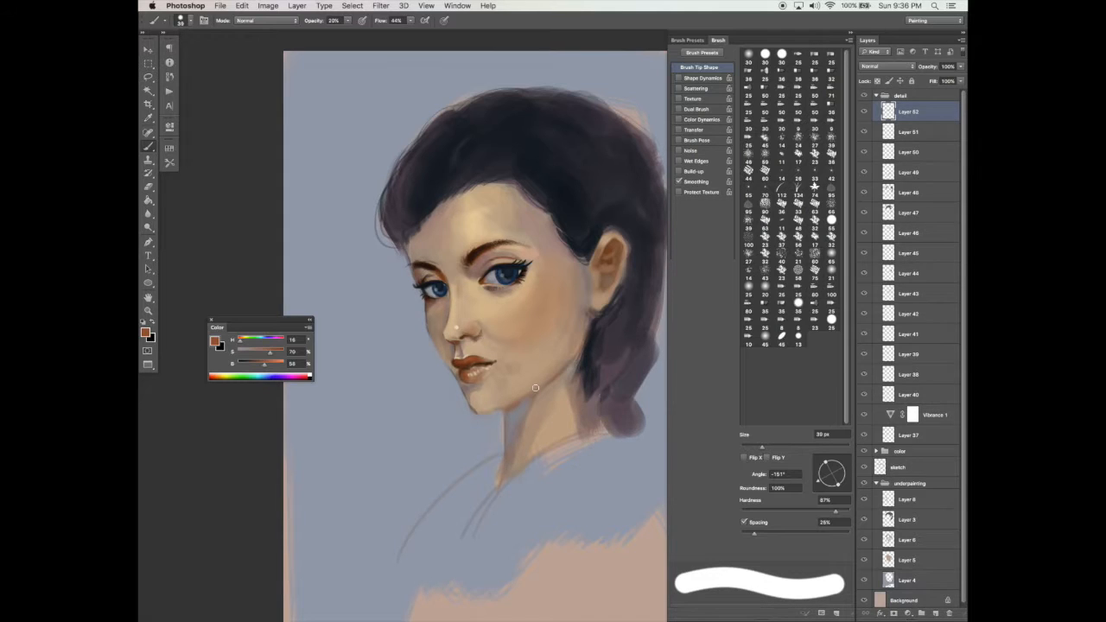
left_click(430, 300, "alt")
left_click_drag(510, 409, 504, 438)
key("super+z")
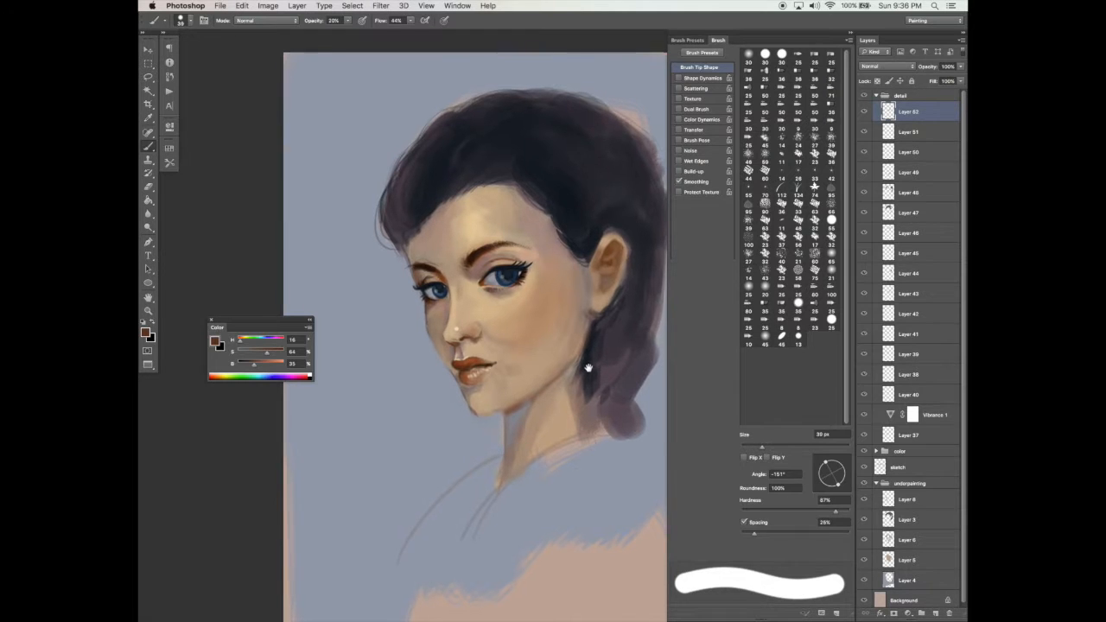
Step: Soften the skin shading in a tone sampled from the cheek with a 120 px brush at 5% hardness
mouse_move(590, 370)
left_mouse_down()
mouse_move(558, 367)
mouse_move(581, 352)
left_mouse_up()
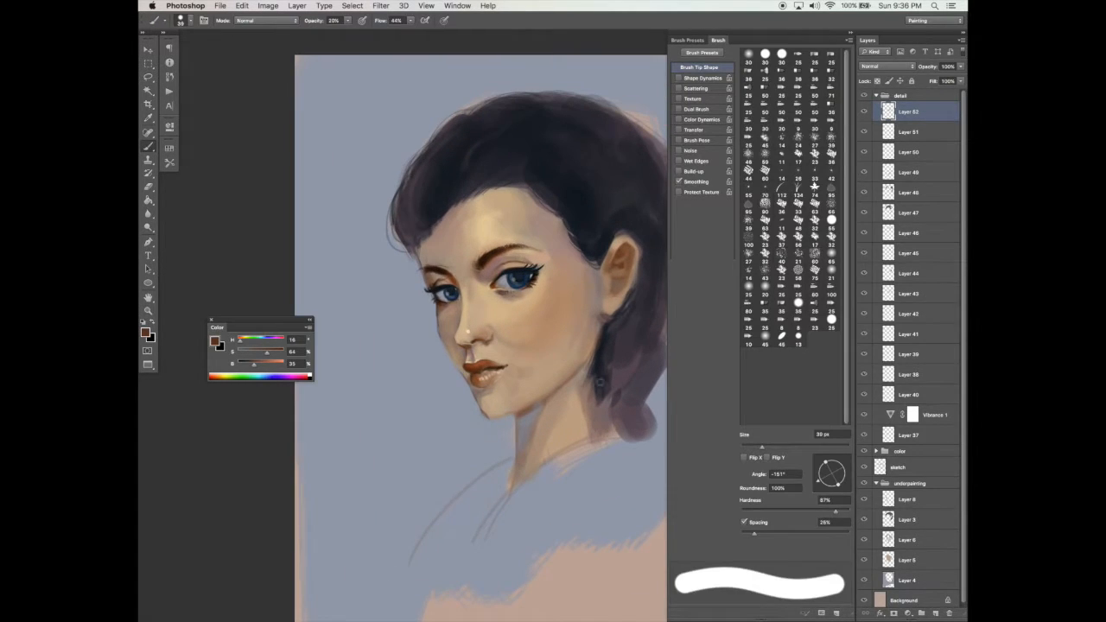
left_click(507, 331, "alt")
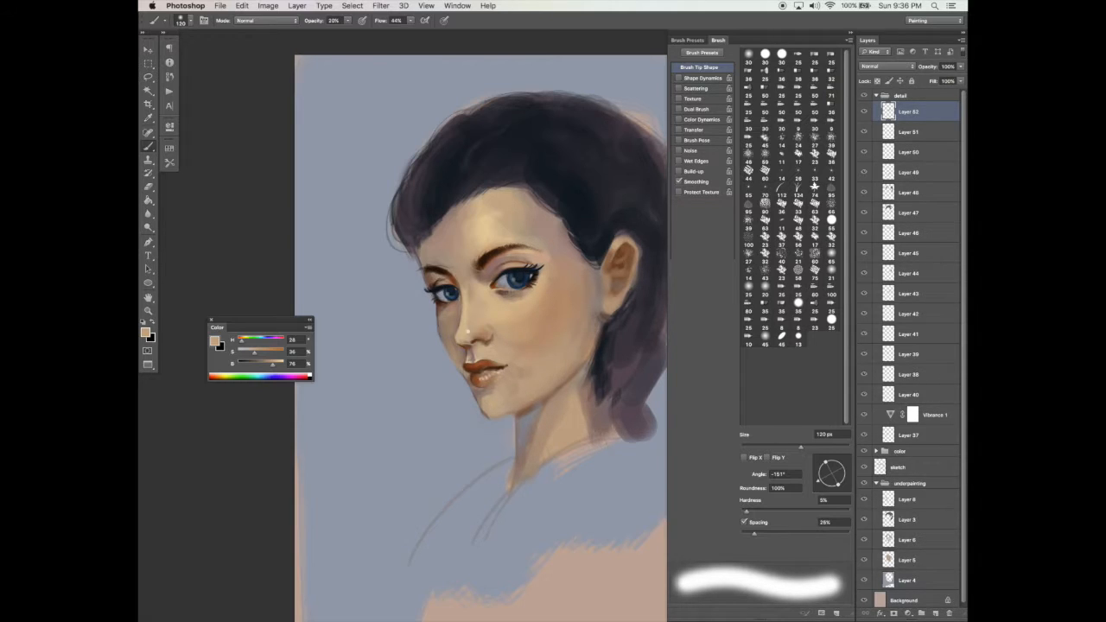
Step: On a new layer, dot a bright highlight below the near eye's outer corner with a small hard brush, Shape Dynamics on and 100% opacity
left_click(935, 613)
left_click(850, 511)
left_click(755, 446)
left_click(691, 78)
left_click_drag(348, 20, 390, 35)
left_click(309, 373)
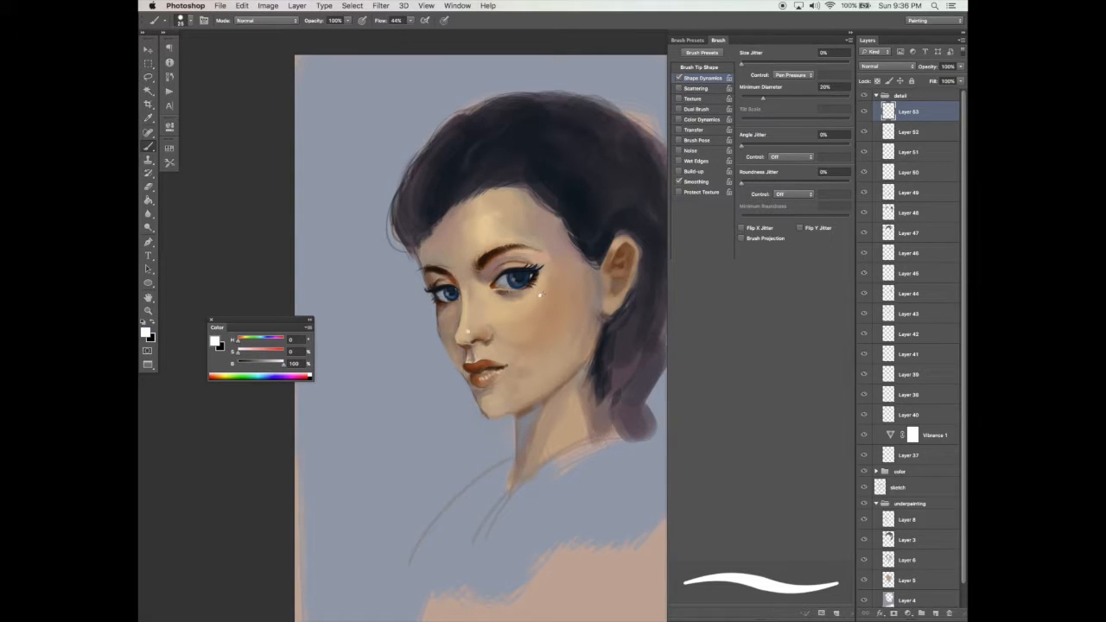
left_click(470, 325, "alt")
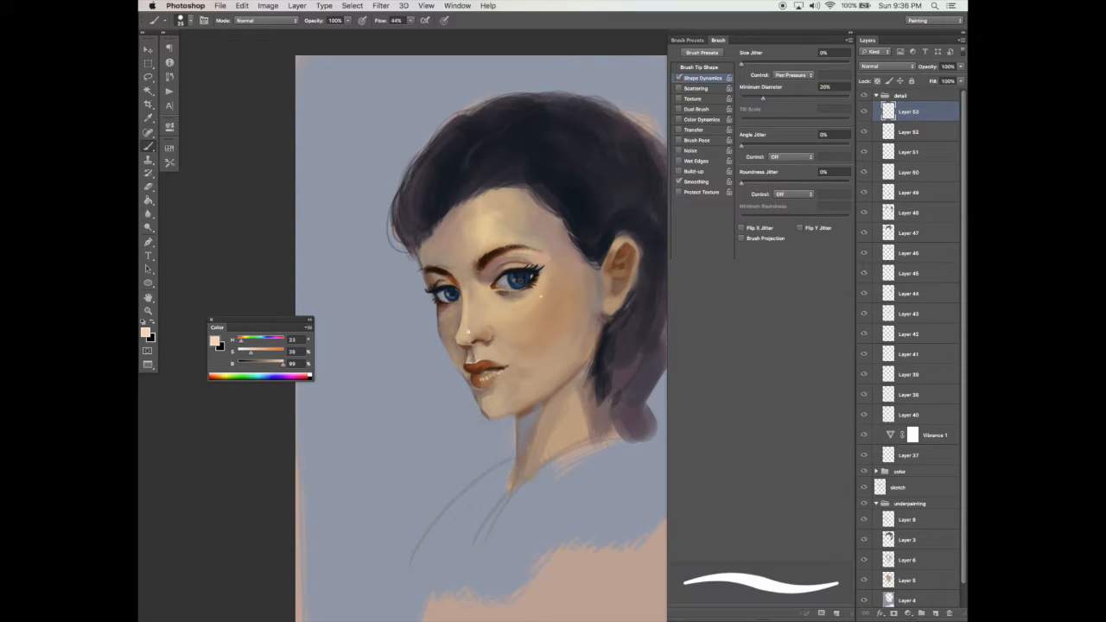
Step: Mix a light blue with hue 203, saturation 34% and brightness 91% from the eye colour and paint highlights in the near iris
left_click(513, 276, "alt")
left_click(279, 363)
left_click_drag(255, 351, 250, 352)
left_click_drag(514, 281, 518, 280)
left_click(511, 280)
Step: Review the whole portrait with the interface panels hidden, including a closer look at the face, and bring the panels back
key("v")
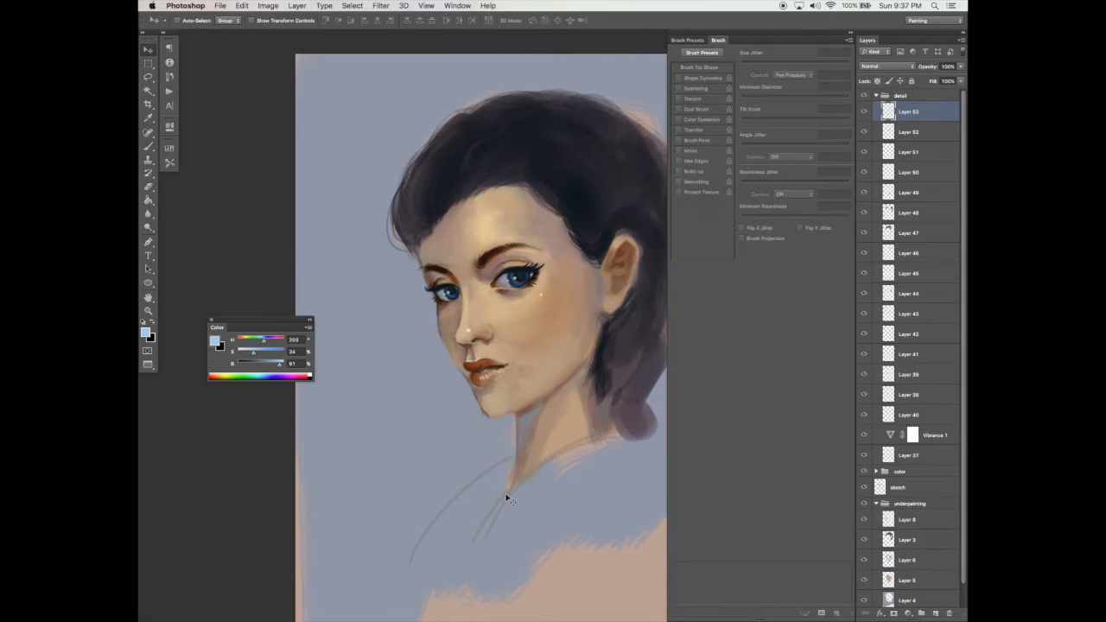
key("Tab")
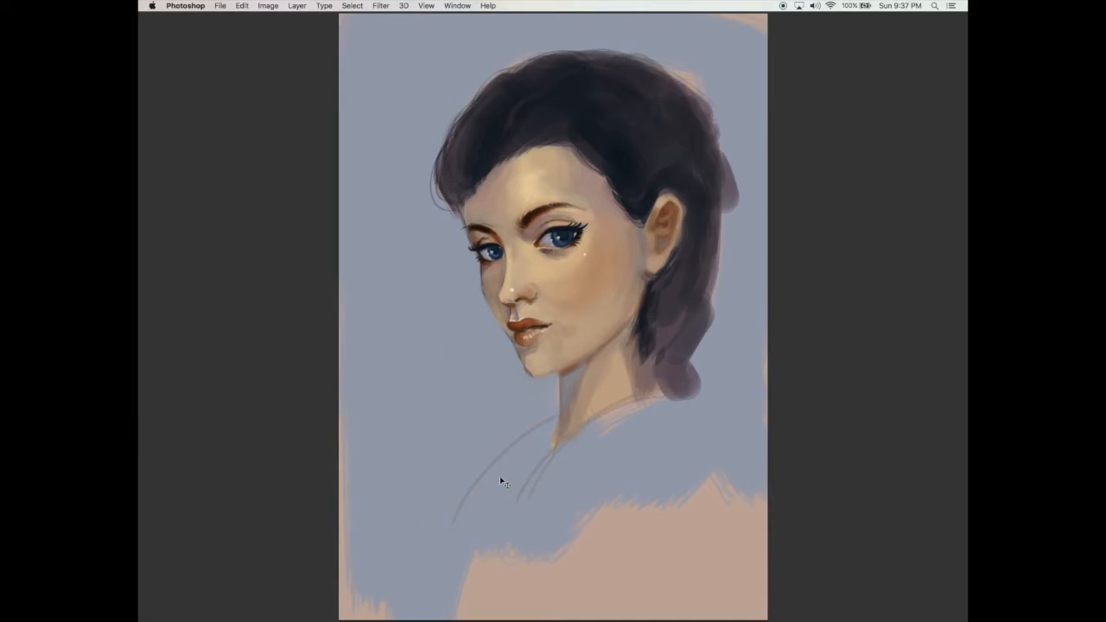
key("f")
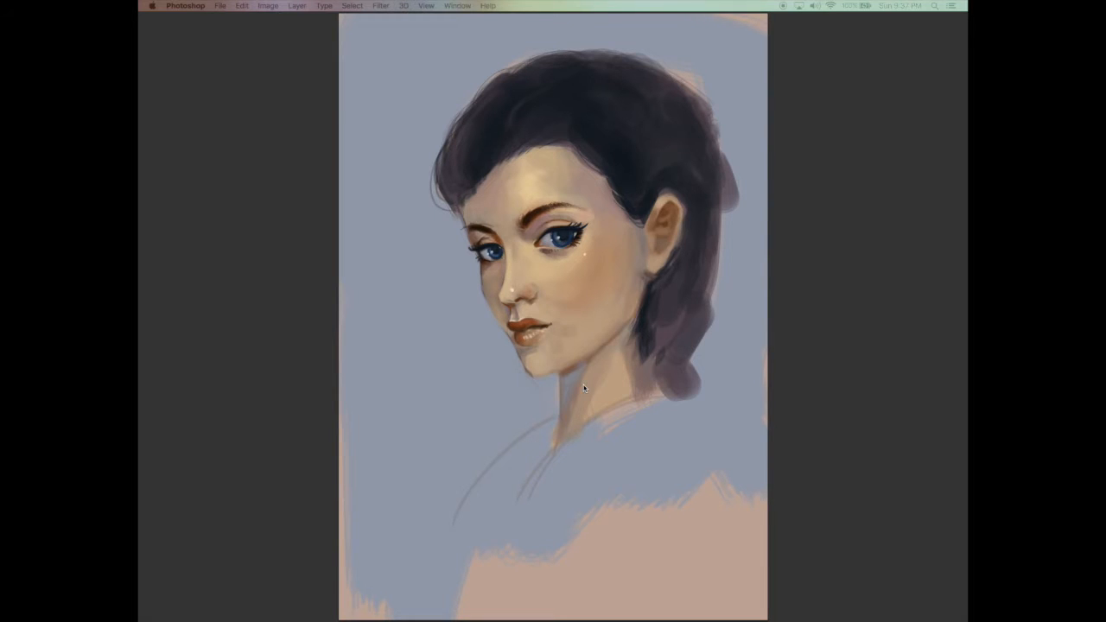
scroll(612, 393, "up", 2)
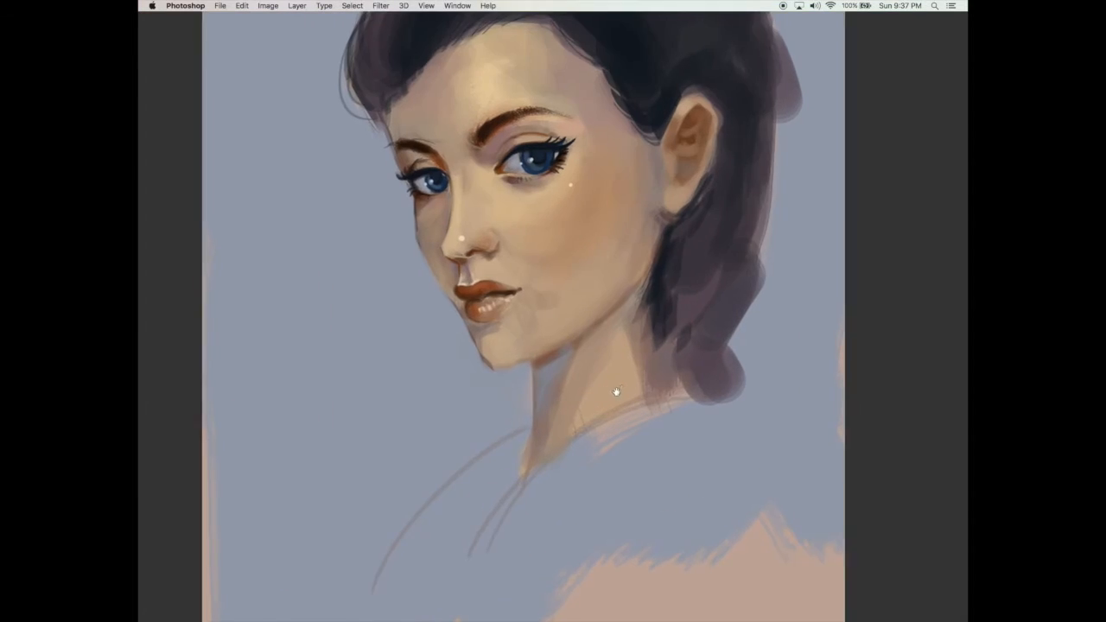
key("Tab")
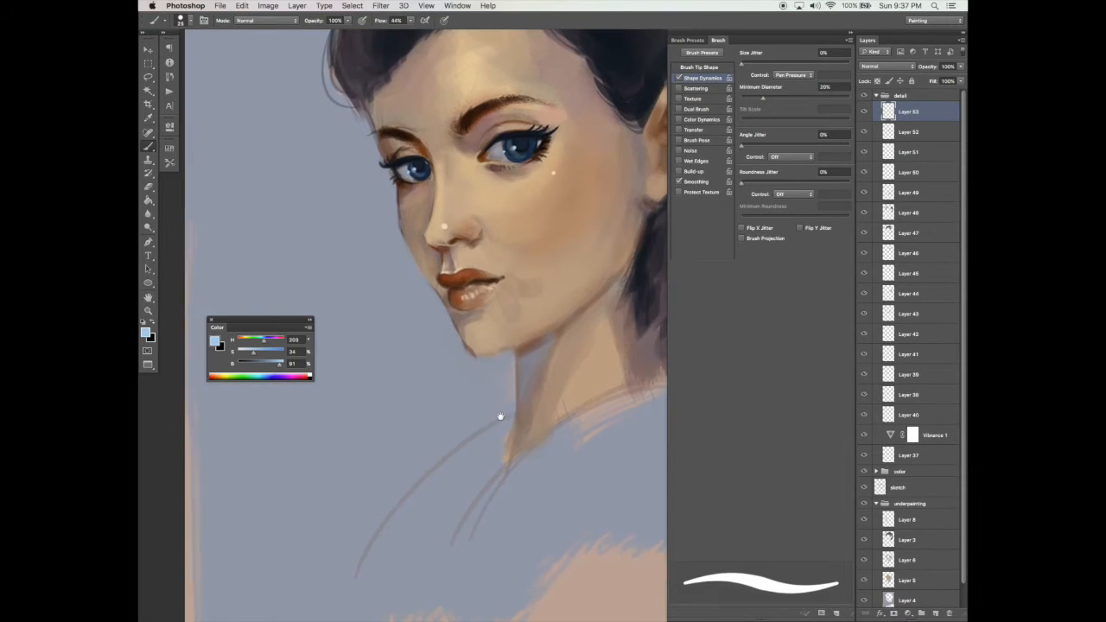
Step: On a new layer, paint the neck shadow below the jaw in a sampled muted brown with a 75 px hard round brush
left_click(935, 612)
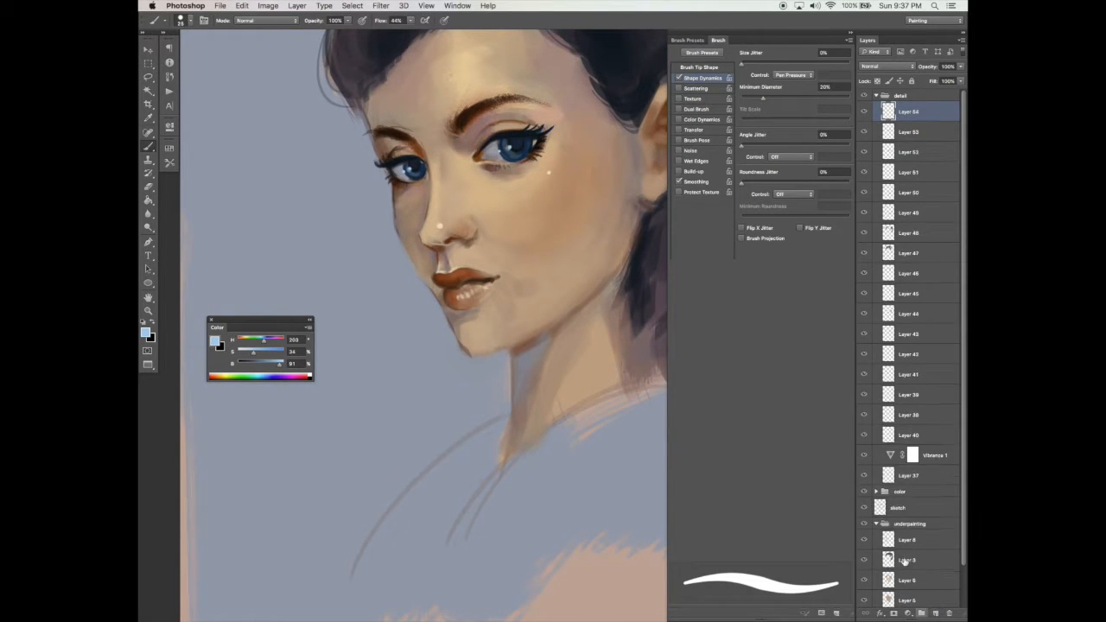
left_click(698, 66)
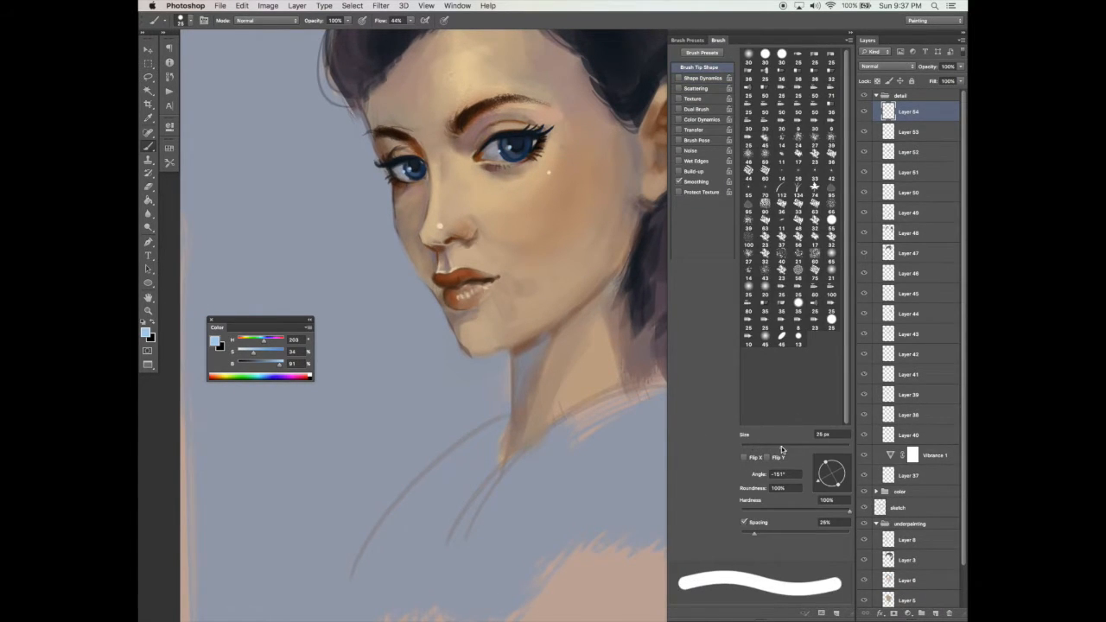
scroll(518, 370, "down", 3)
left_click(592, 291, "alt")
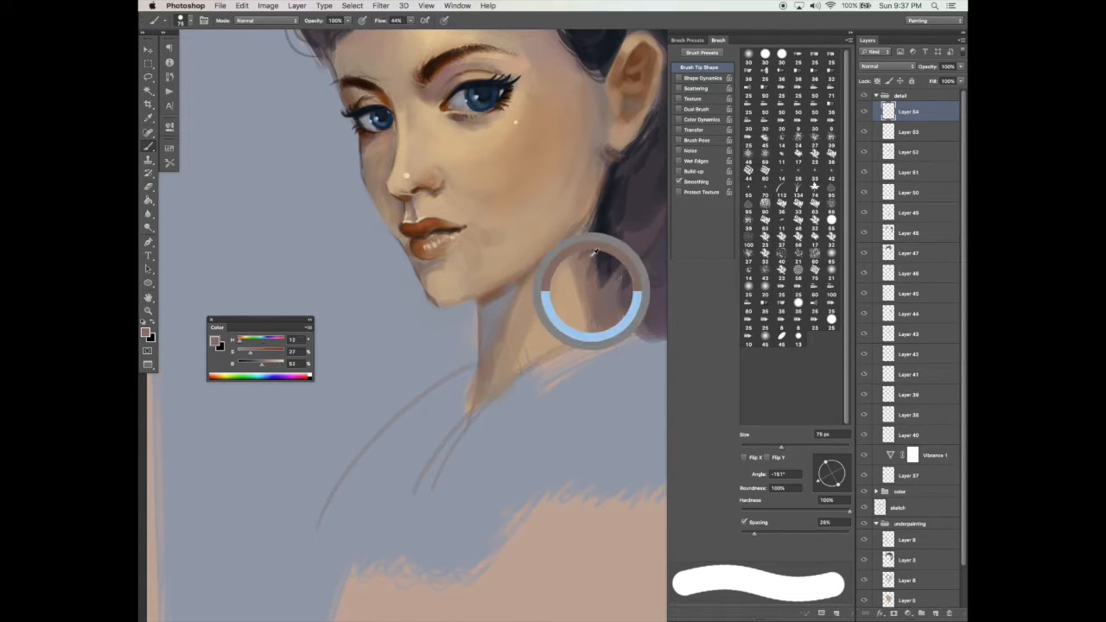
left_click_drag(549, 267, 486, 384)
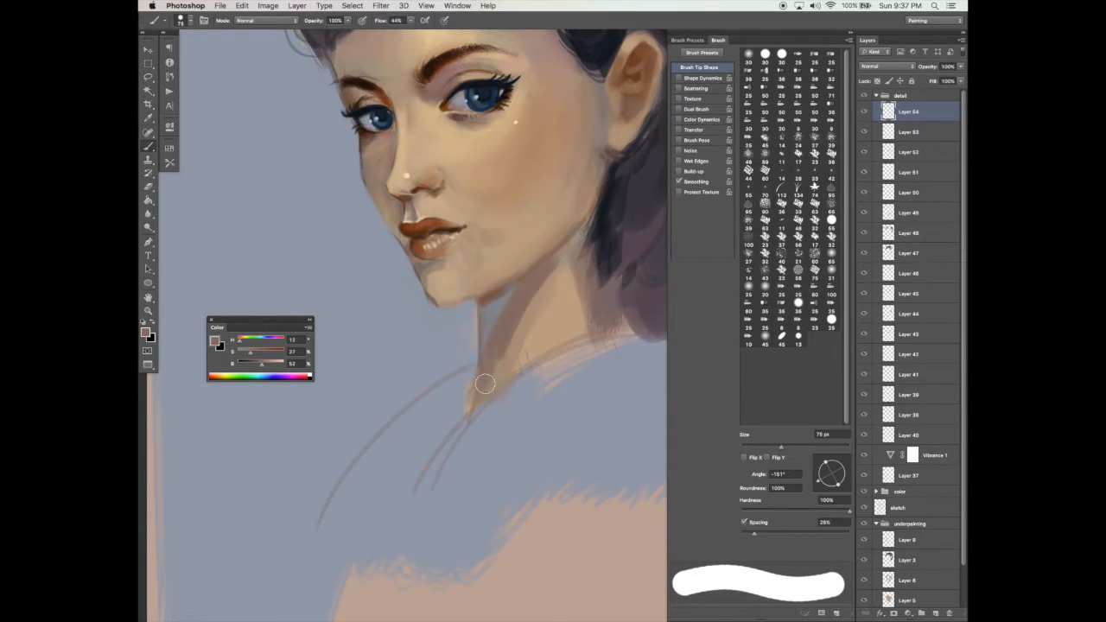
Step: Try shading the neck shadow with a larger, softer brush in a sampled tone and undo the stroke
left_click(539, 297, "alt")
left_click(767, 511)
left_click(803, 447)
left_click_drag(548, 278, 508, 363)
left_click(850, 511)
left_click(782, 447)
left_click(320, 37)
key("super+z")
Step: Blend the neck shading in sampled skin and brown tones with a 76 px hard brush at 53% opacity
left_click(348, 20)
left_click(325, 31)
left_click_drag(543, 276, 505, 343)
key("super+z")
left_click(553, 331, "alt")
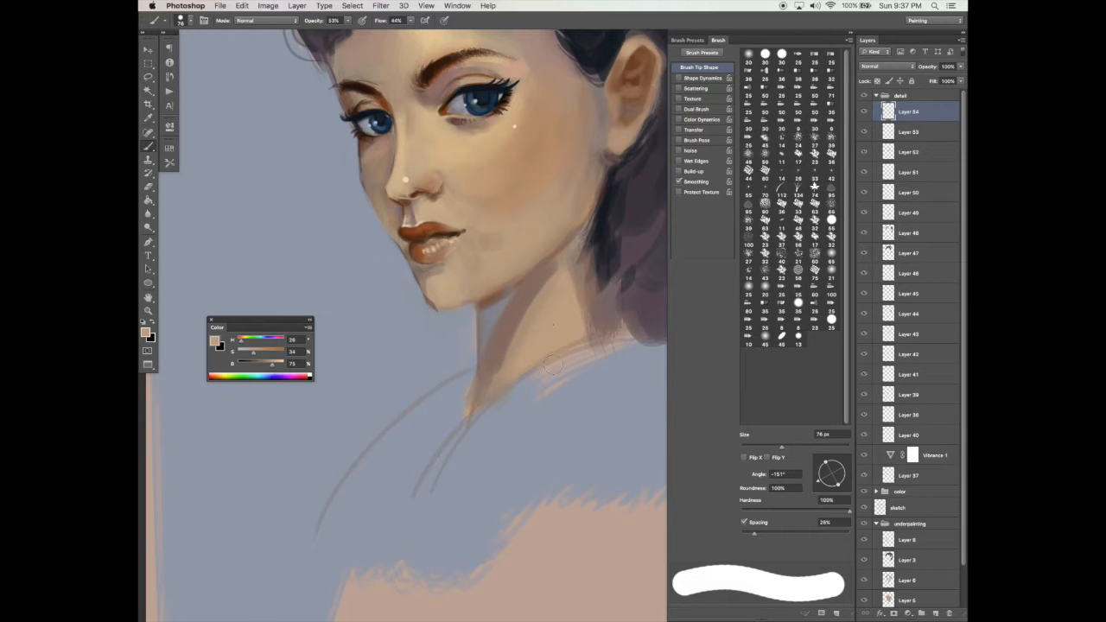
left_click(493, 296, "alt")
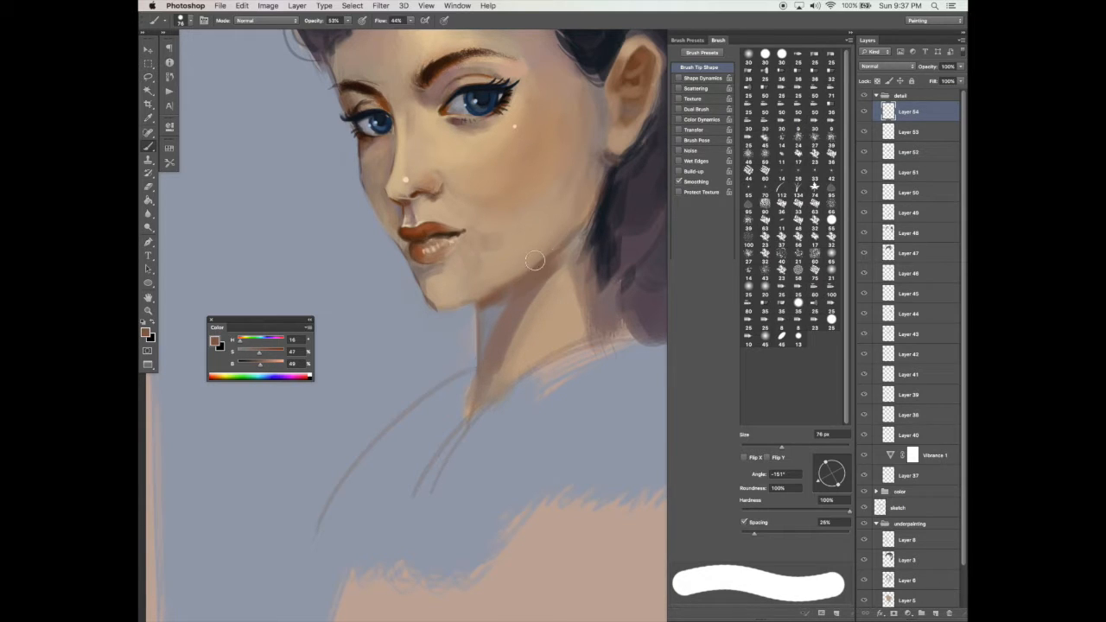
Step: Flatten the brush to 16% roundness at a -123° angle and 46 px, undoing a trial stroke under the chin
left_click(754, 446)
left_click(836, 479)
left_click_drag(842, 468, 832, 473)
left_click_drag(454, 308, 489, 316)
key("super+z")
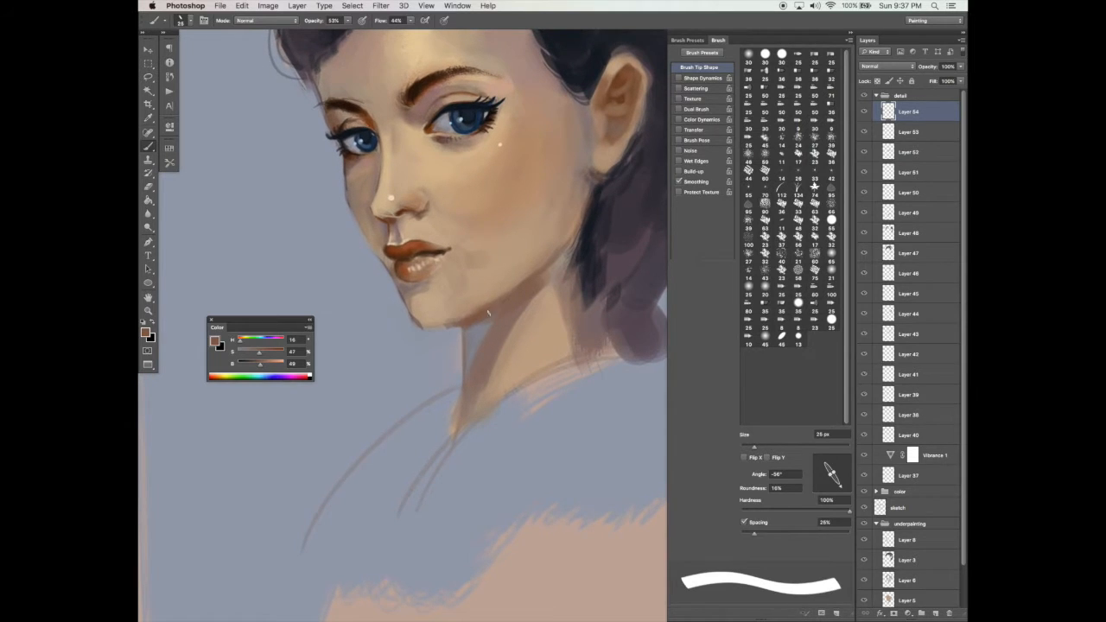
left_click(825, 484)
left_click(764, 447)
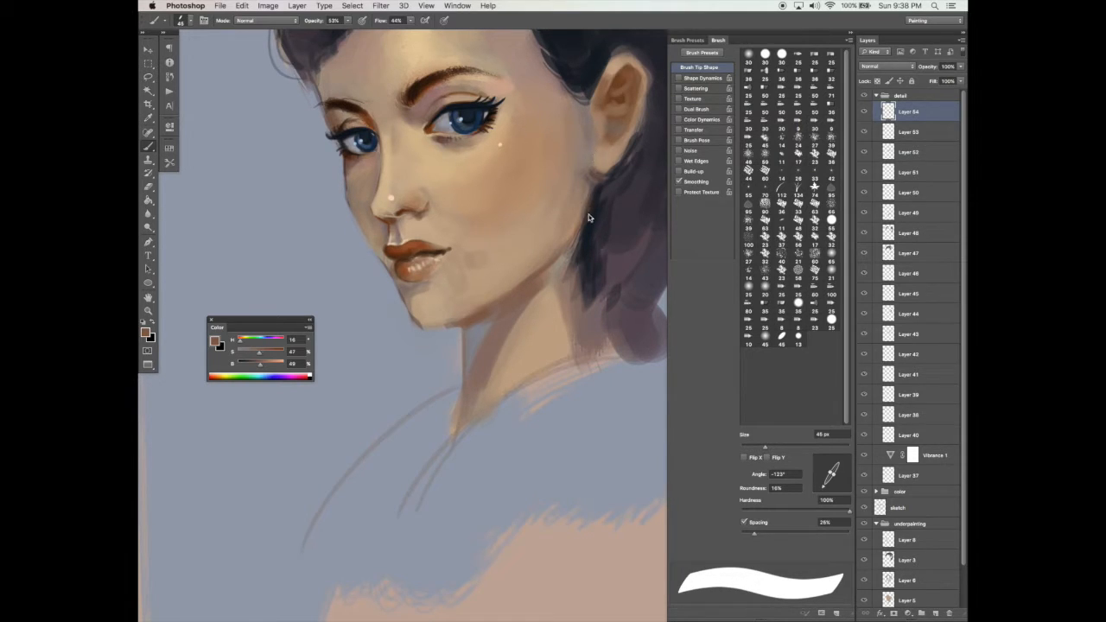
Step: Try blending the cheek edge beside the ear in sampled skin tones and undo the strokes
left_click(593, 159, "alt")
left_click(597, 128, "alt")
key("super+alt+z")
key("super+alt+z")
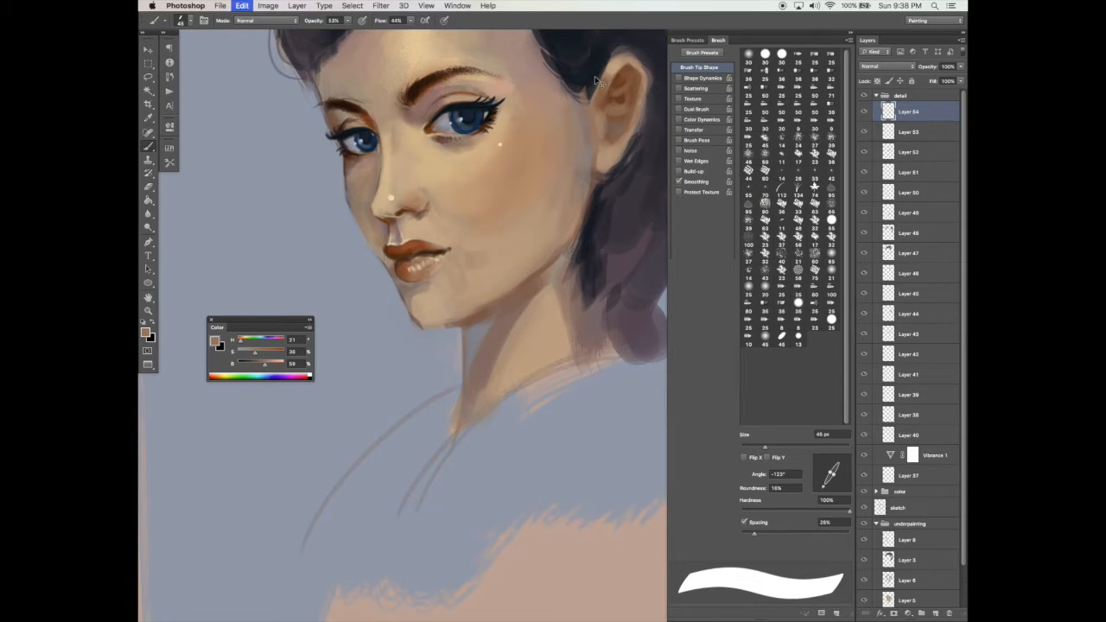
Step: Sharpen the hairline in front of the ear and the hair edge below the earlobe in a near-black blue sampled from the hair
left_click(588, 78, "alt")
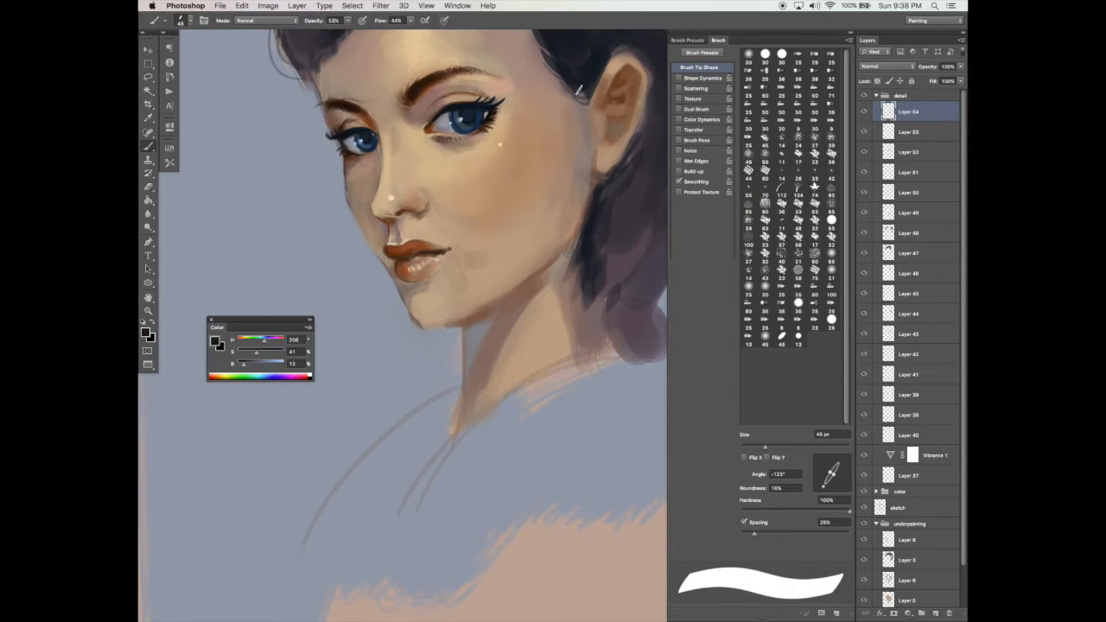
left_click_drag(591, 103, 586, 115)
mouse_move(593, 172)
left_mouse_down()
mouse_move(602, 211)
mouse_move(589, 213)
left_mouse_up()
Step: Paint a dark brown accent, hue 21, saturation 60% and brightness 25%, along the rear jawline beside the hair
left_click(536, 277, "alt")
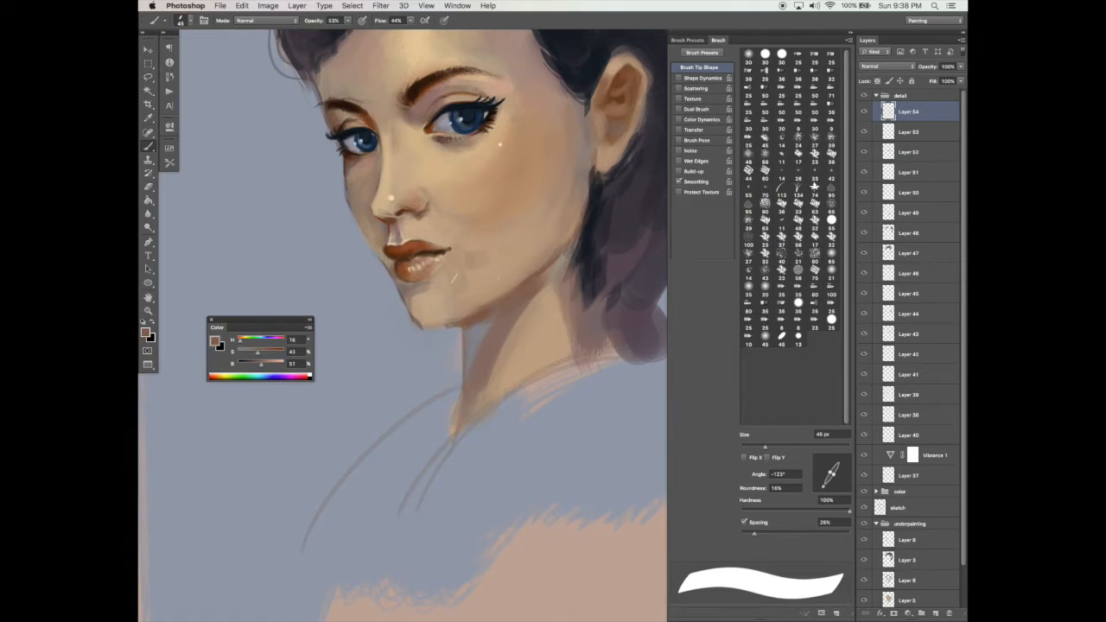
left_click(432, 247, "alt")
left_click_drag(557, 260, 532, 293)
key("super+z")
mouse_move(566, 249)
left_mouse_down()
mouse_move(511, 294)
mouse_move(547, 279)
left_mouse_up()
Step: Define the lower edge of the chin and jaw in a muted brown with a flat 29 px brush, Shape Dynamics on
key("z")
left_click(503, 406, "alt")
left_click(503, 409, "alt")
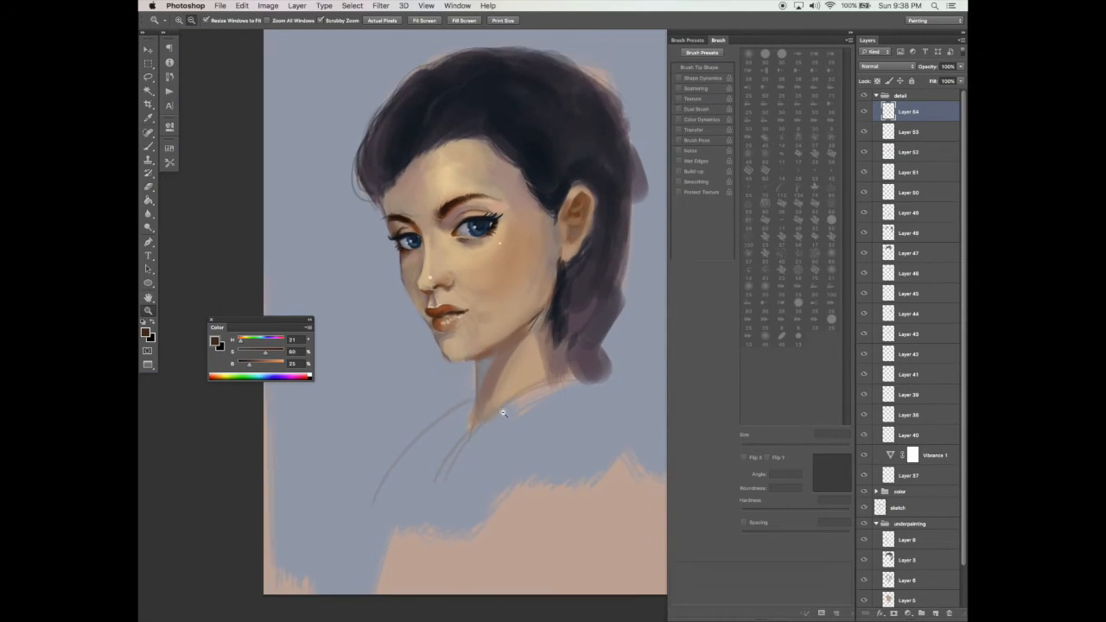
key("v")
key("b")
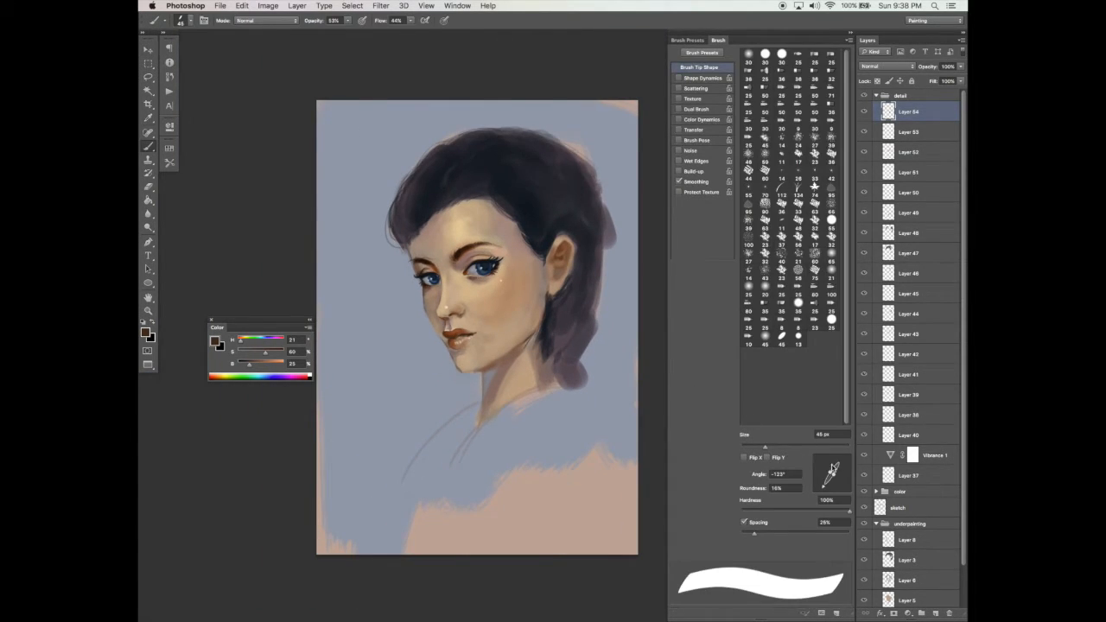
key("z")
left_click(419, 284)
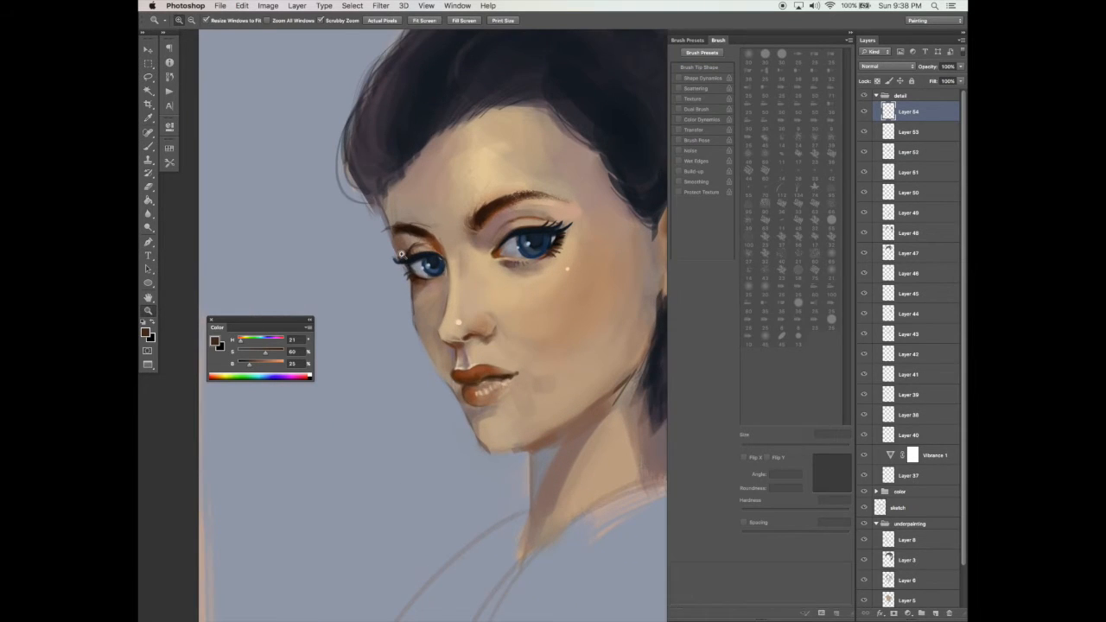
key("b")
left_click(679, 77)
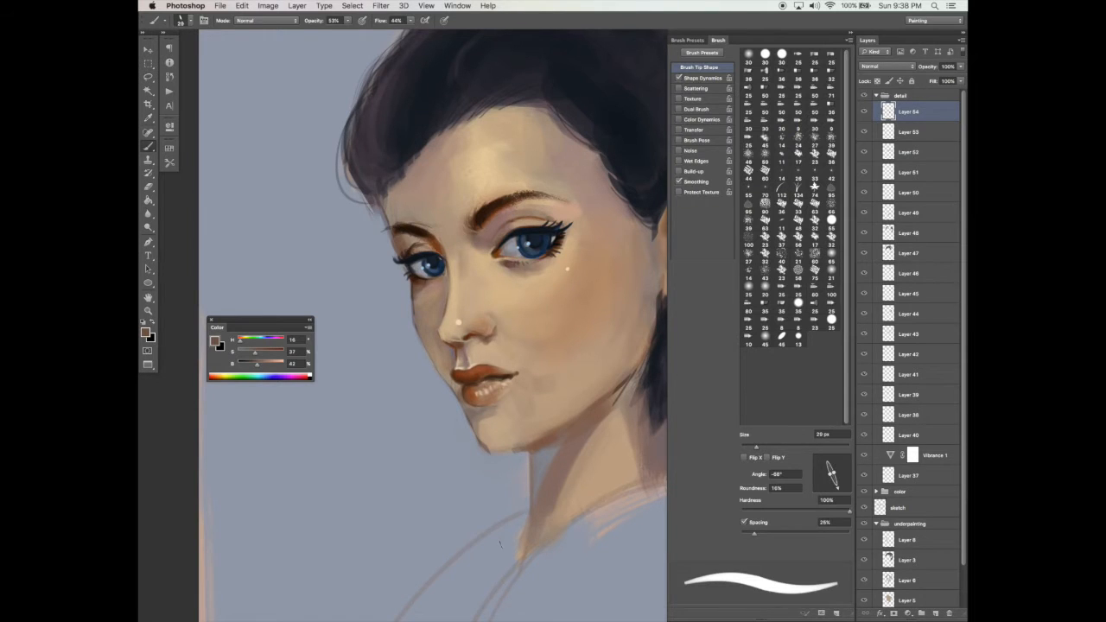
key("r")
mouse_move(487, 526)
left_mouse_down()
mouse_move(437, 476)
mouse_move(424, 217)
mouse_move(488, 240)
left_mouse_up()
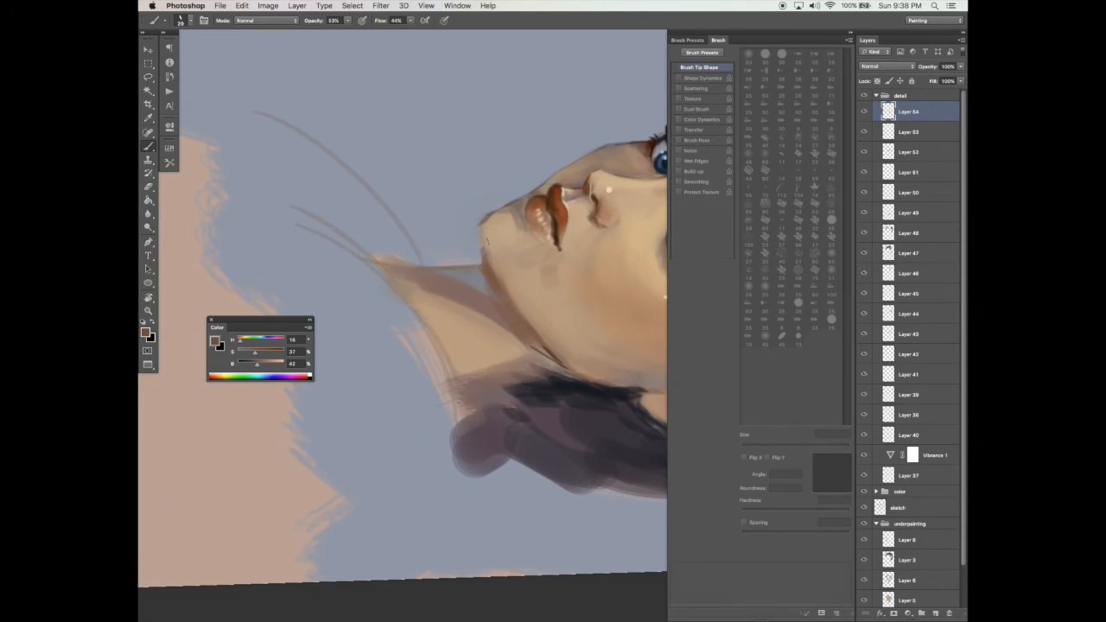
key("b")
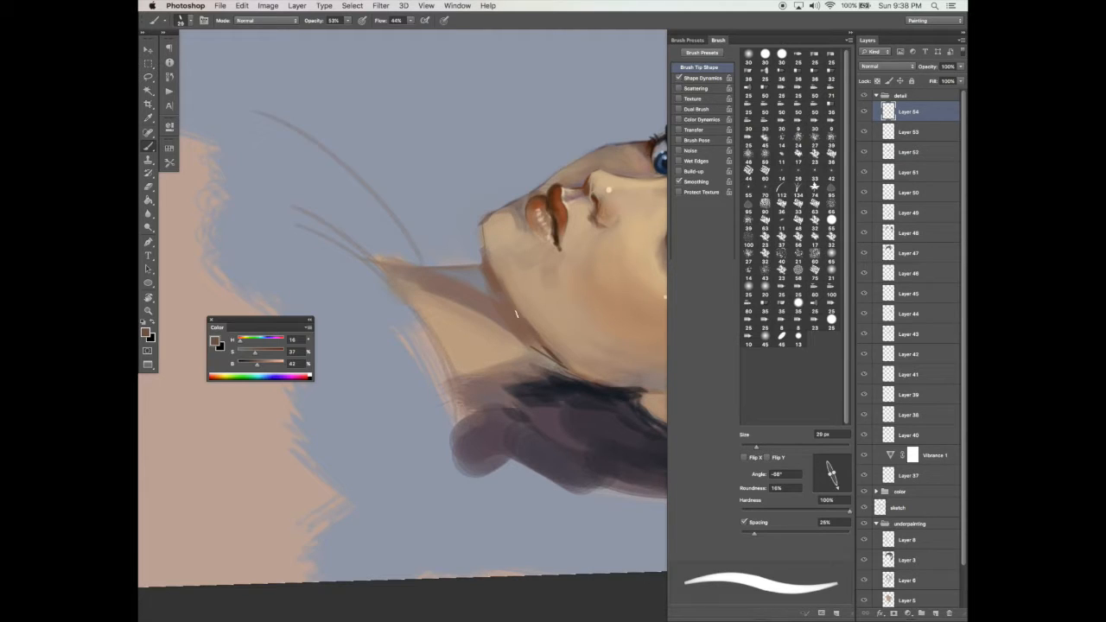
left_click_drag(518, 380, 521, 407)
key("Escape")
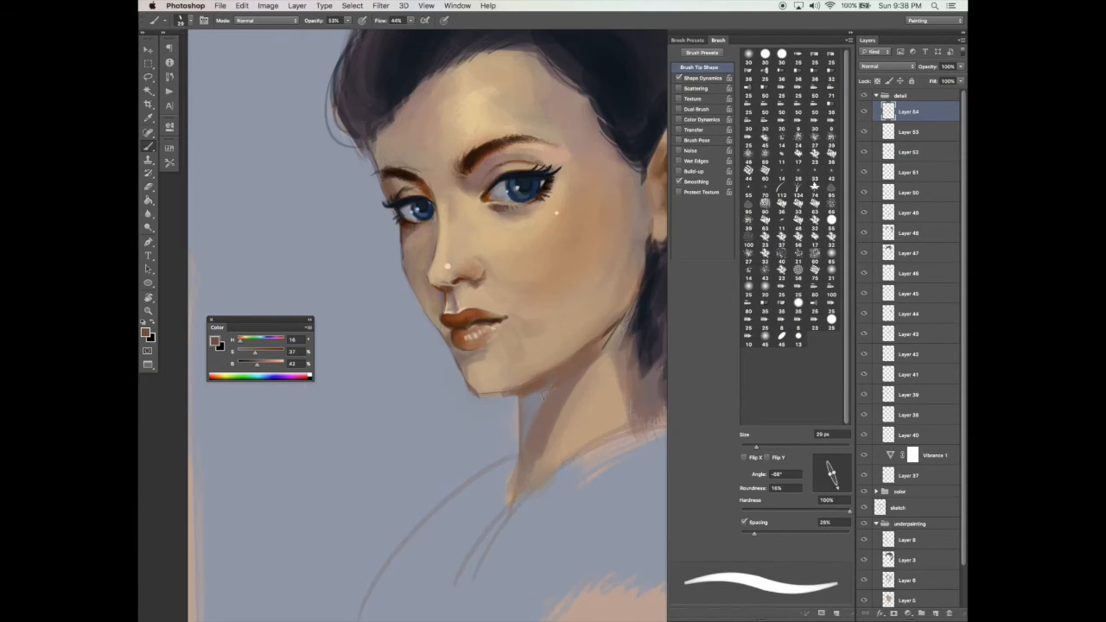
Step: Check the refined jaw and neck against the whole portrait from a wider view
key("z")
key("x")
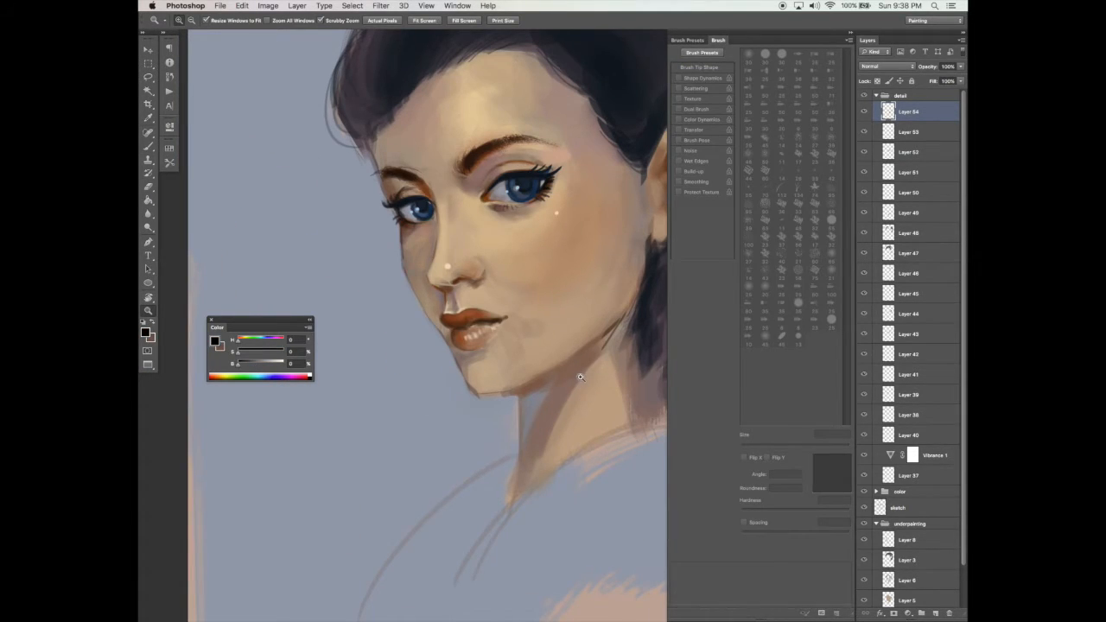
left_click(577, 381)
left_click(587, 377, "alt")
left_click(588, 377, "alt")
key("v")
left_click_drag(565, 384, 470, 345)
key("b")
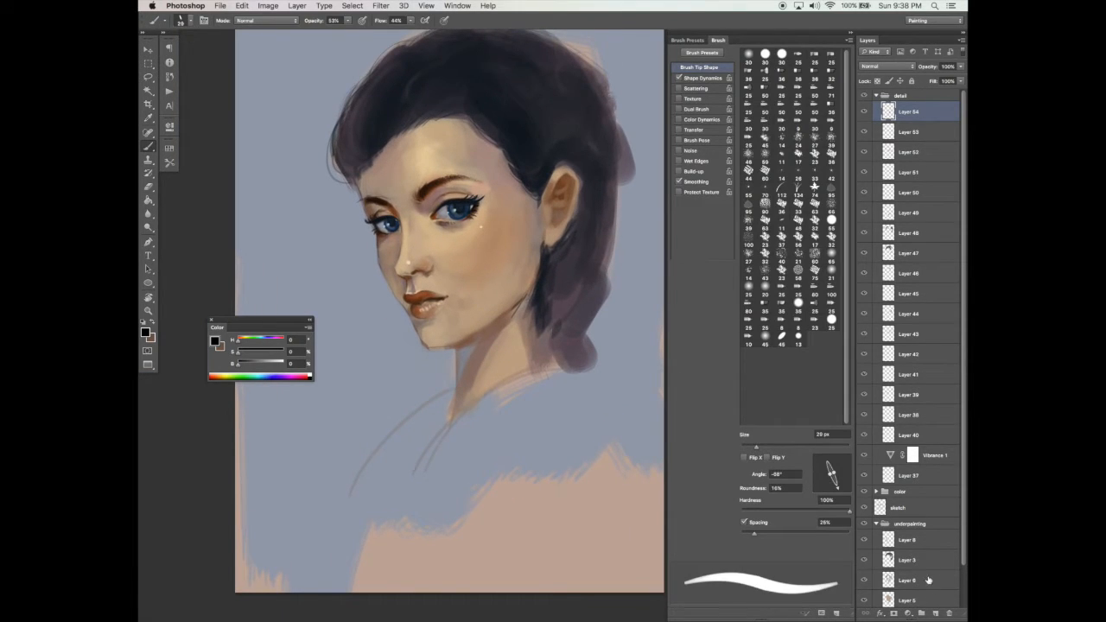
Step: On a new layer, block in the collar in grey, hue 216, saturation 15%, brightness 35%, with a 185 px round brush, Shape Dynamics off
left_click(935, 613)
left_click(803, 447)
mouse_move(834, 472)
left_mouse_down()
mouse_move(846, 468)
mouse_move(818, 447)
left_mouse_up()
left_click(679, 78)
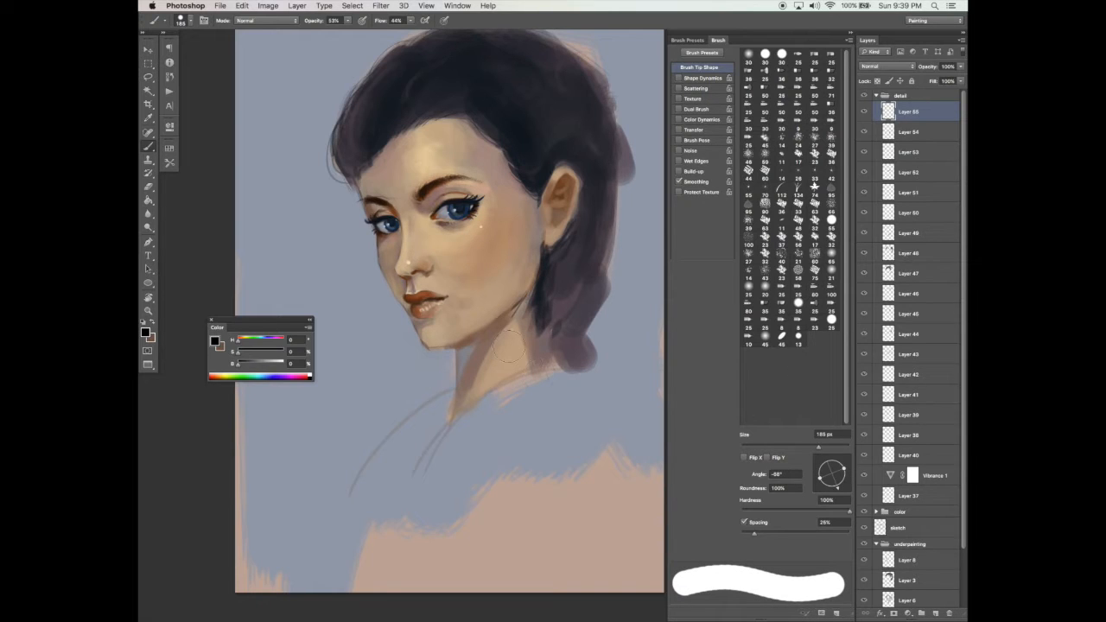
left_click(419, 420, "alt")
left_click_drag(267, 365, 254, 364)
mouse_move(436, 399)
left_mouse_down()
mouse_move(363, 510)
mouse_move(387, 473)
mouse_move(583, 383)
mouse_move(415, 424)
mouse_move(375, 462)
left_mouse_up()
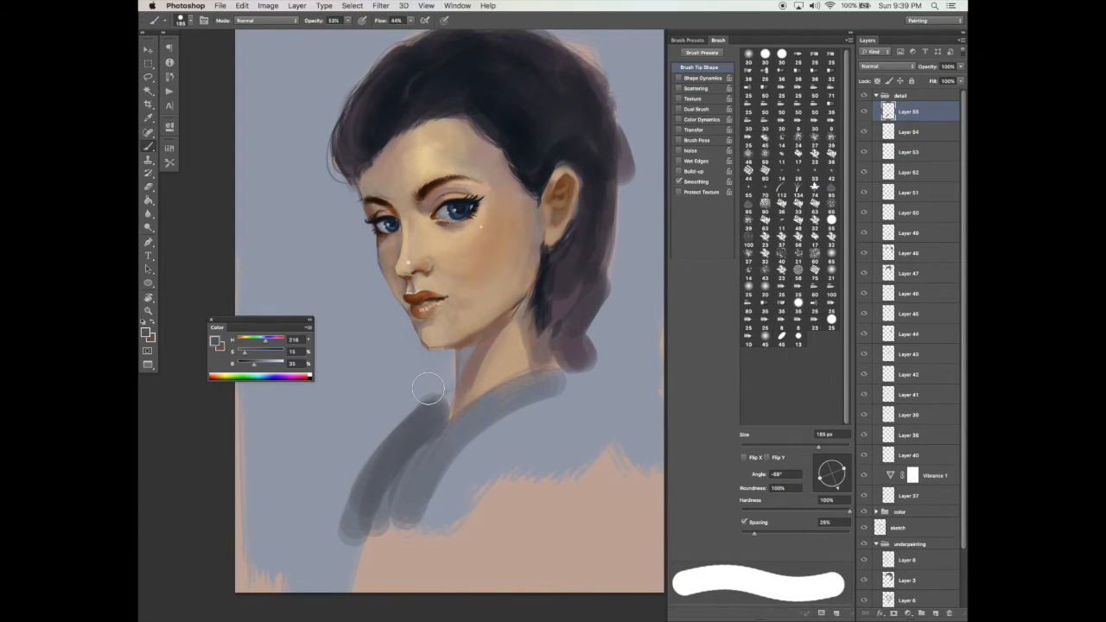
Step: Trim the collar's outer edge with a 51 px eraser and broaden the garment across the shoulder with more grey strokes
key("e")
left_click(769, 446)
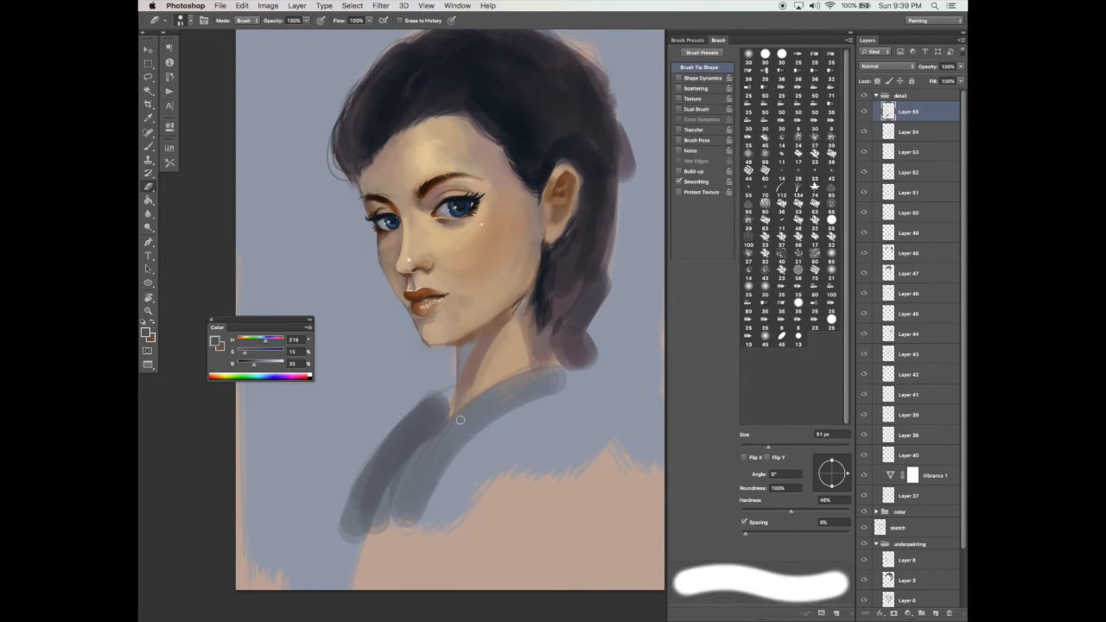
left_click_drag(445, 390, 344, 527)
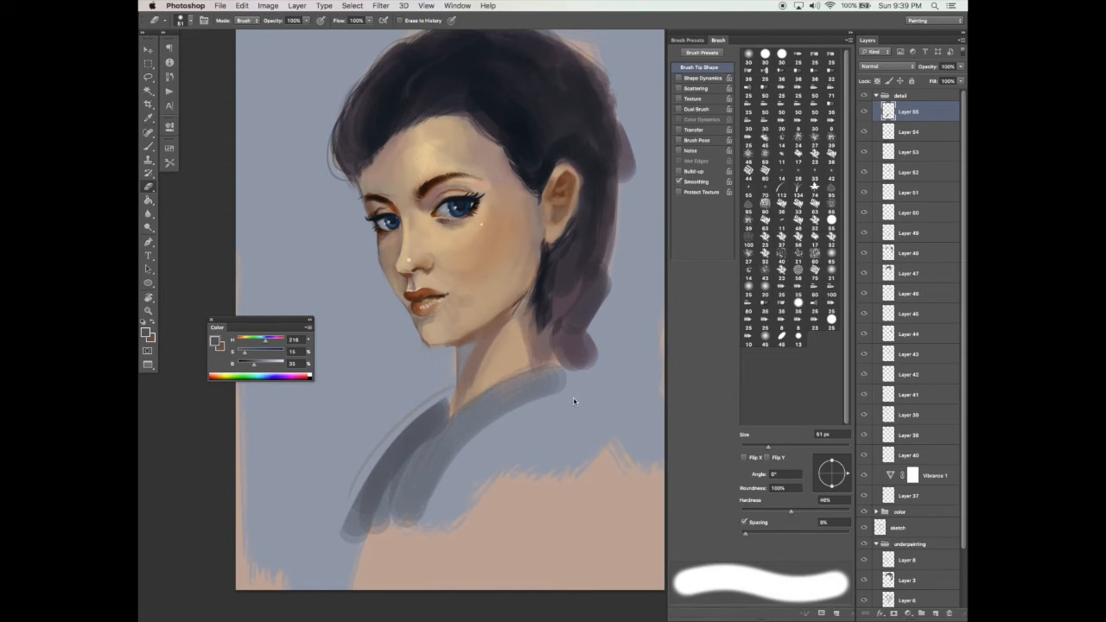
key("b")
mouse_move(455, 468)
left_mouse_down()
mouse_move(493, 421)
mouse_move(579, 383)
mouse_move(396, 492)
mouse_move(405, 499)
mouse_move(454, 450)
mouse_move(556, 387)
mouse_move(579, 381)
mouse_move(564, 417)
mouse_move(580, 403)
mouse_move(642, 410)
left_mouse_up()
Step: On a new layer, brush light blue, hue 216, saturation 27%, brightness 81%, over the background around the face and on both sides of the hair
left_click(935, 613)
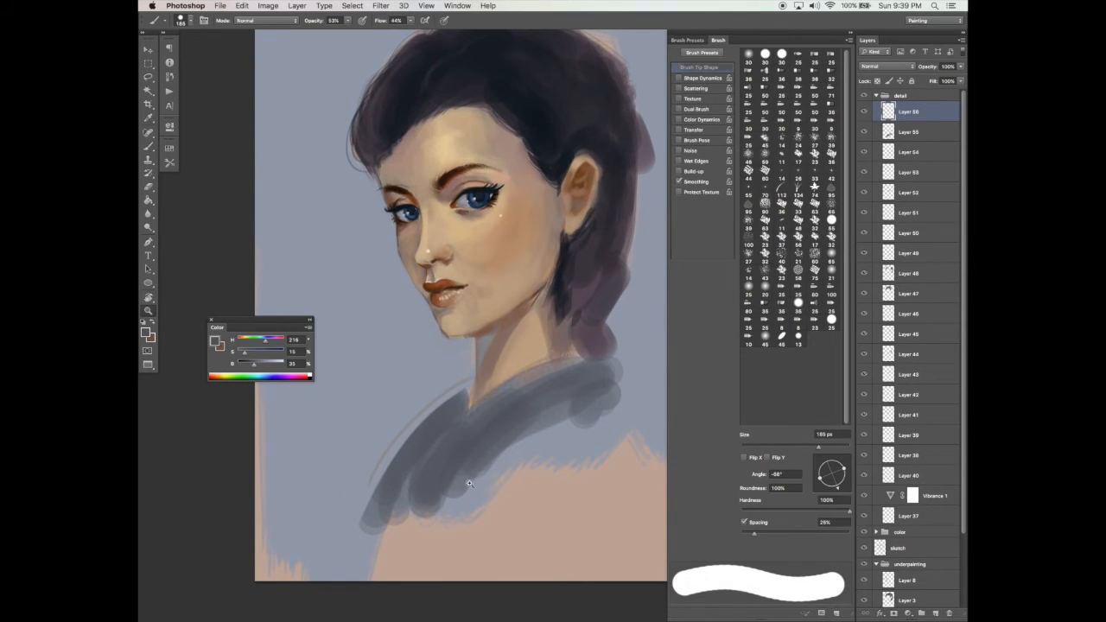
key("z")
left_click(487, 439, "alt")
key("b")
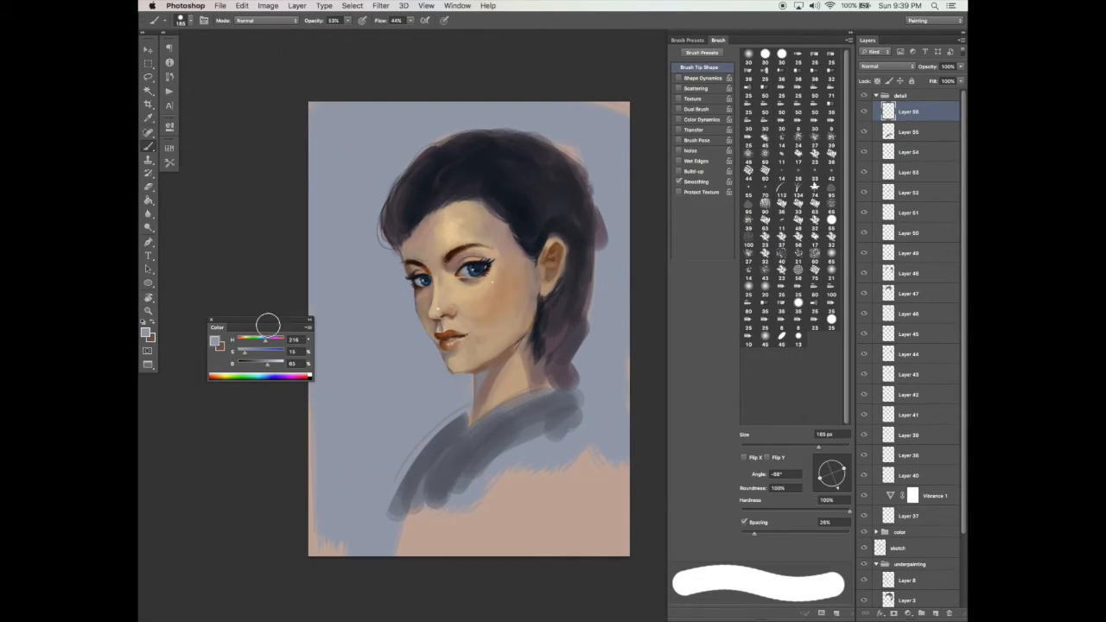
left_click(275, 364)
left_click_drag(254, 355, 249, 344)
mouse_move(339, 156)
left_mouse_down()
mouse_move(359, 176)
mouse_move(362, 208)
mouse_move(387, 171)
mouse_move(358, 259)
mouse_move(407, 297)
left_mouse_up()
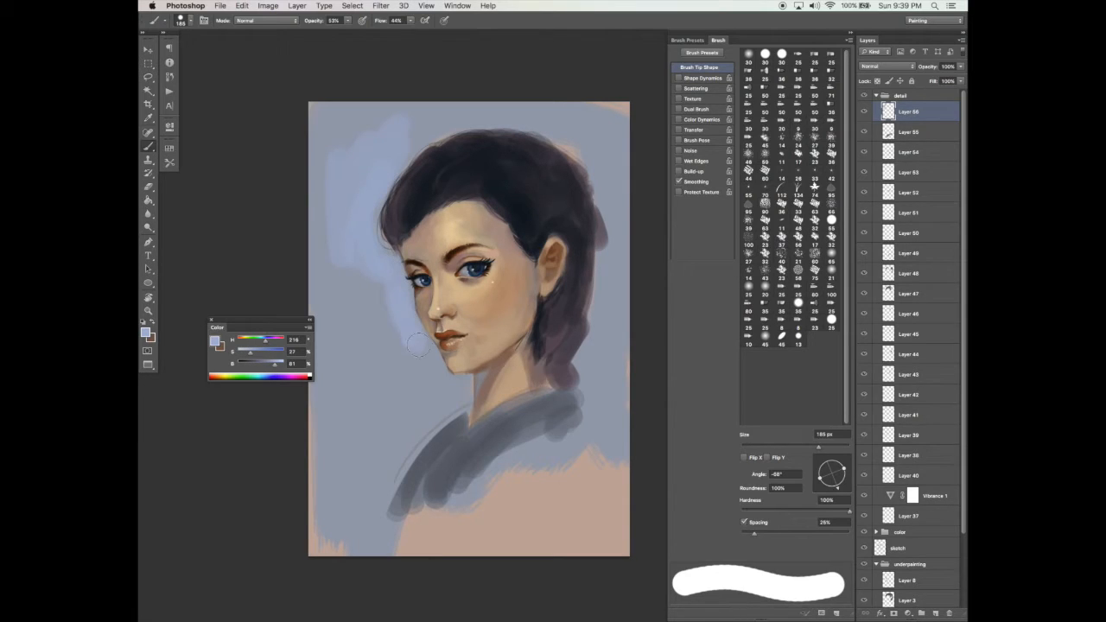
mouse_move(423, 359)
left_mouse_down()
mouse_move(396, 352)
mouse_move(341, 281)
left_mouse_up()
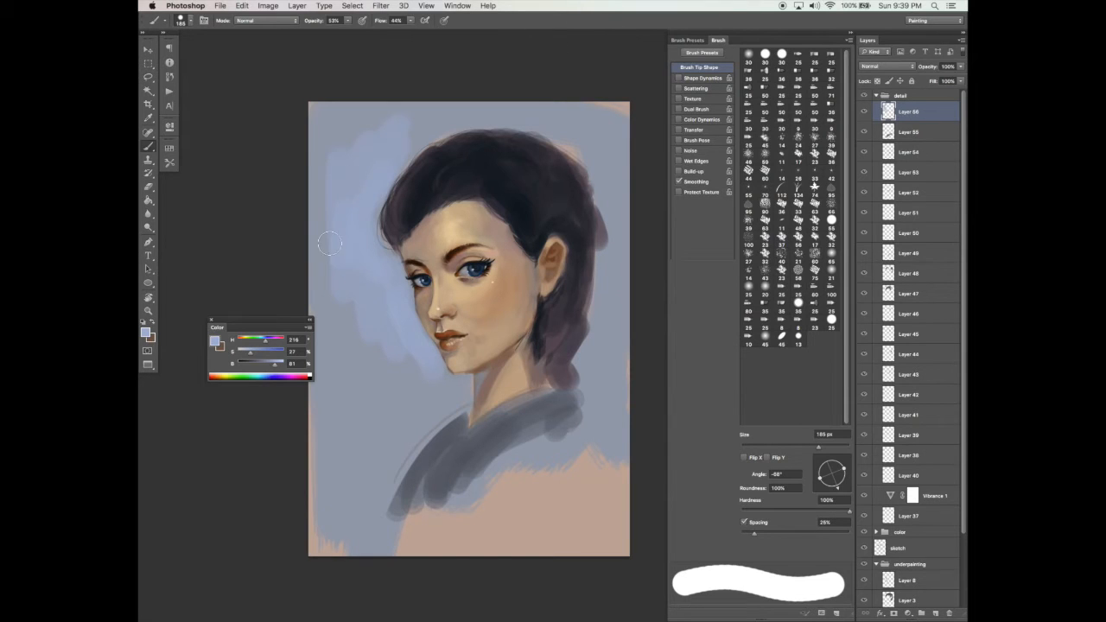
left_click_drag(344, 140, 373, 113)
left_click_drag(336, 273, 375, 361)
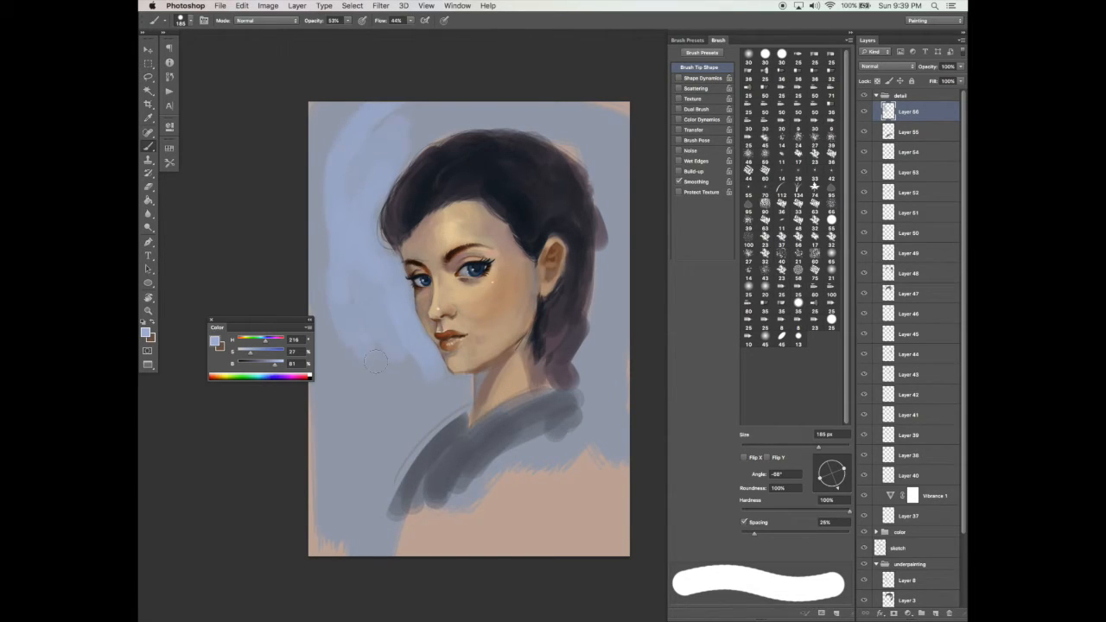
mouse_move(571, 115)
left_mouse_down()
mouse_move(605, 179)
mouse_move(597, 148)
mouse_move(565, 128)
mouse_move(606, 185)
mouse_move(612, 247)
left_mouse_up()
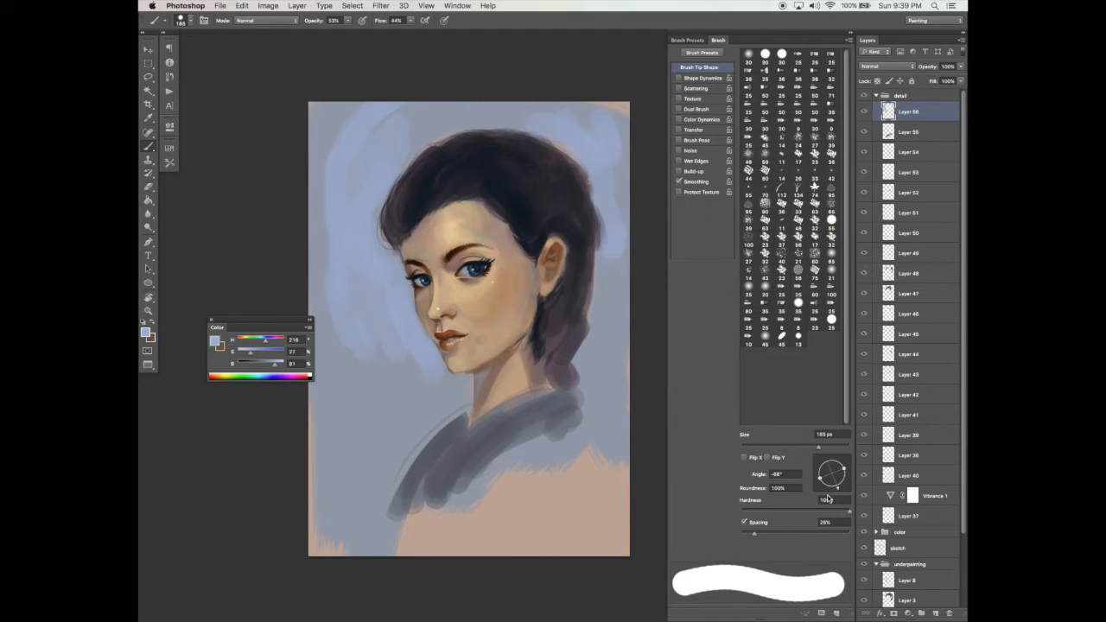
Step: Add a new layer in Multiply mode and mix a strong red with hue 360, saturation 92% and brightness 81%
left_click(935, 613)
left_click_drag(558, 361, 560, 343)
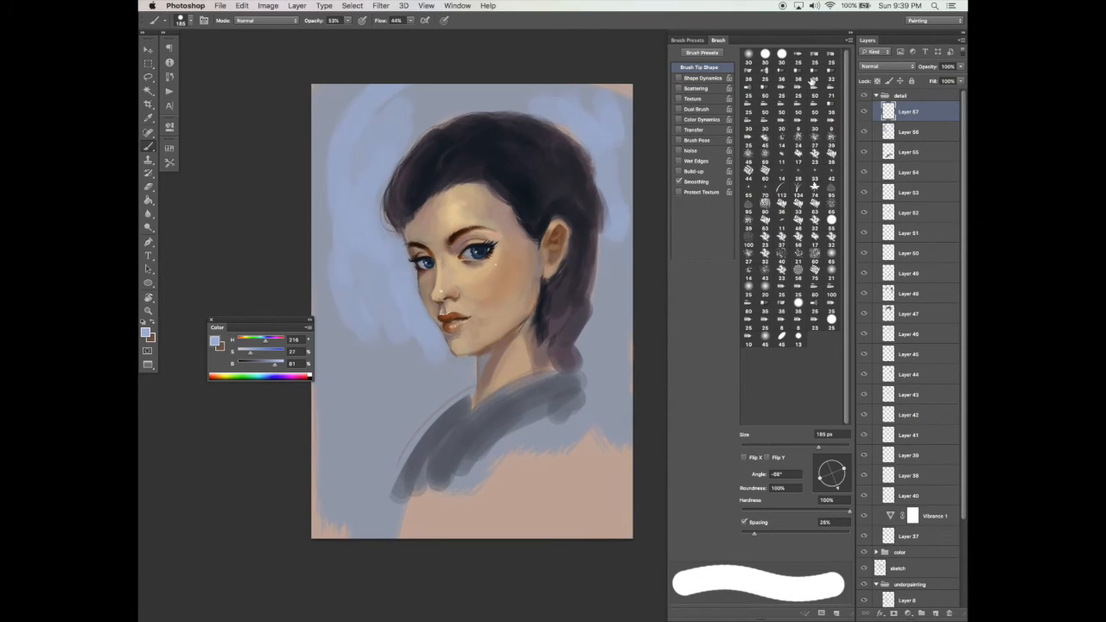
left_click(881, 67)
left_click(880, 92)
left_click(281, 339)
left_click(279, 354)
left_click(286, 340)
Step: Paint a soft red blush on the cheek with a 289 px brush at 40% hardness and reduce the layer opacity to 20%
left_click_drag(479, 287, 501, 281)
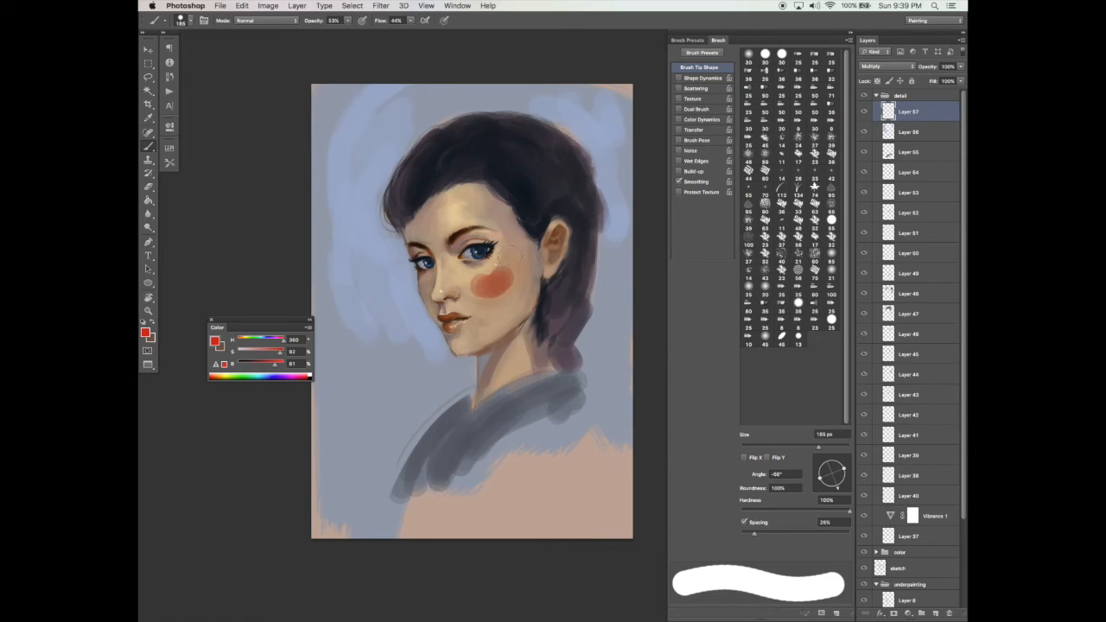
key("super+z")
left_click(784, 511)
left_click(827, 447)
left_click_drag(496, 288, 507, 272)
left_click(961, 67)
left_click_drag(957, 81, 921, 79)
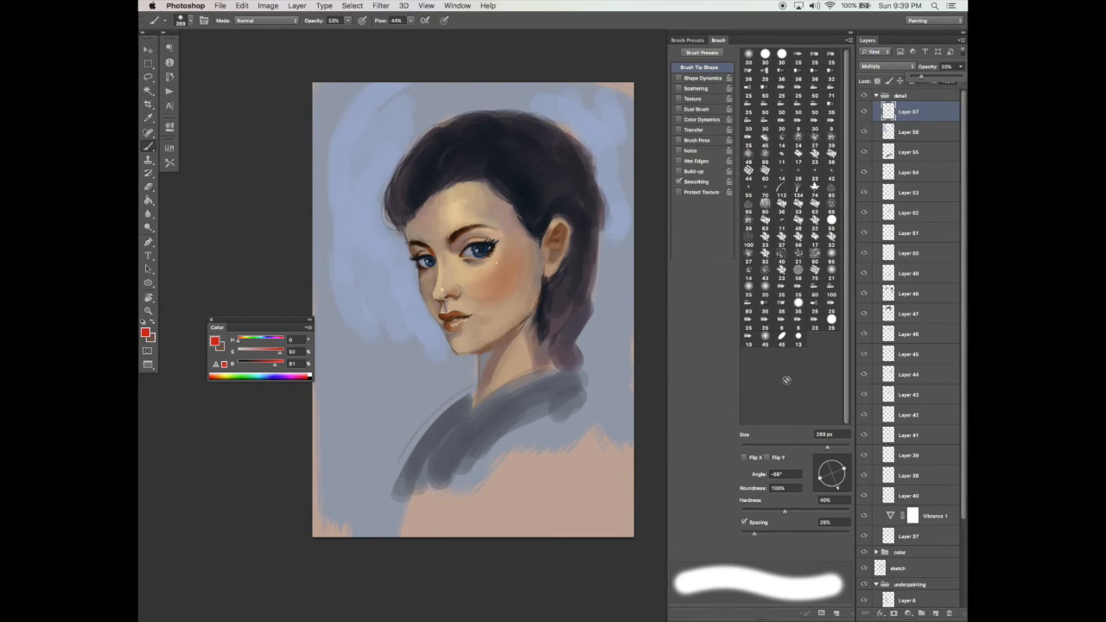
Step: Tint the nose and ear with the same red using an 81 px soft brush, cleaning up the tint with the eraser
left_click(767, 448)
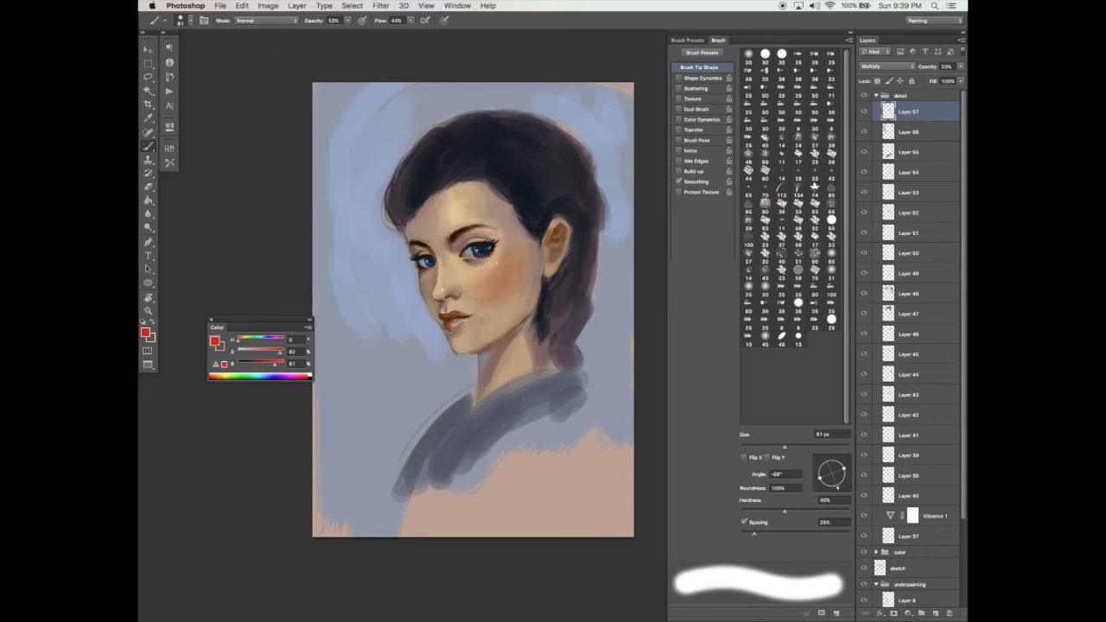
key("e")
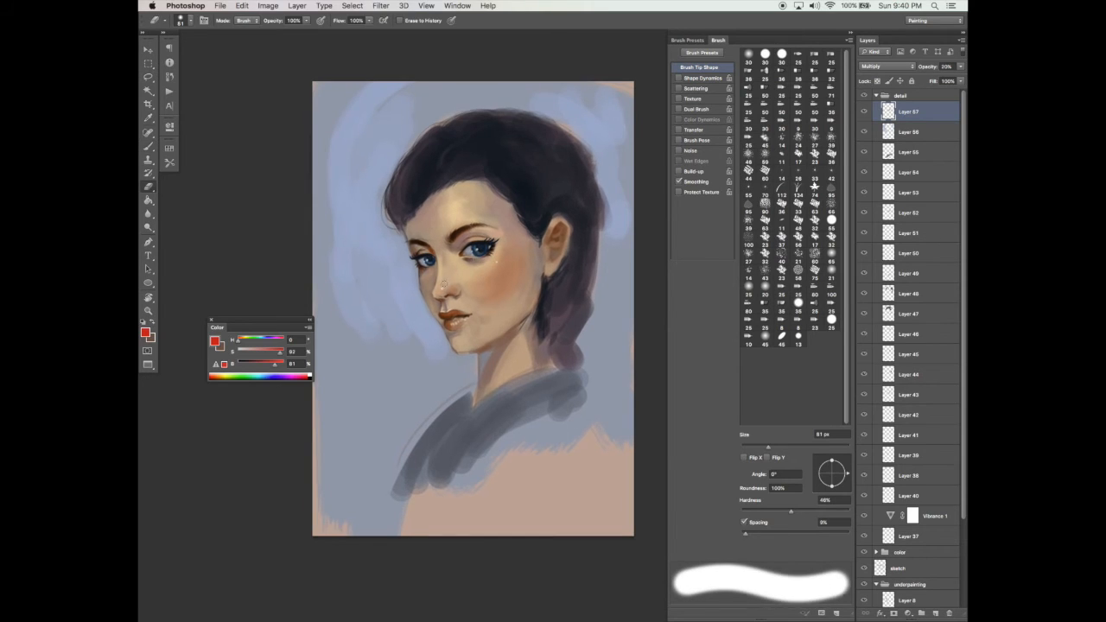
left_click_drag(778, 442, 791, 445)
key("b")
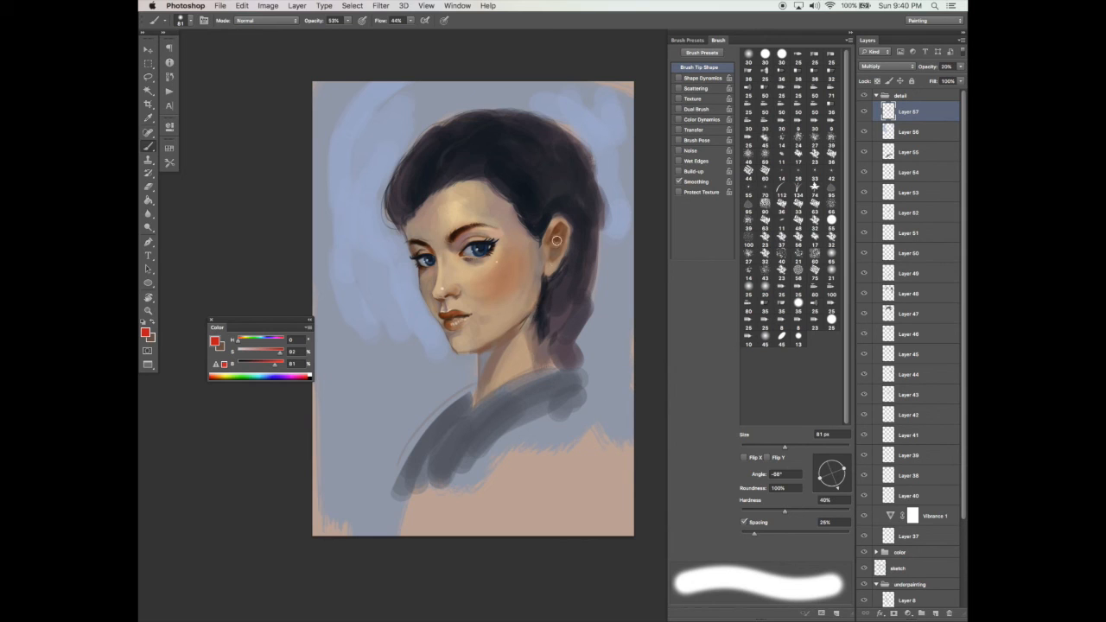
Step: Review the full portrait with the interface panels hidden and take a closer look at the blush and collar
left_click_drag(589, 422, 592, 411)
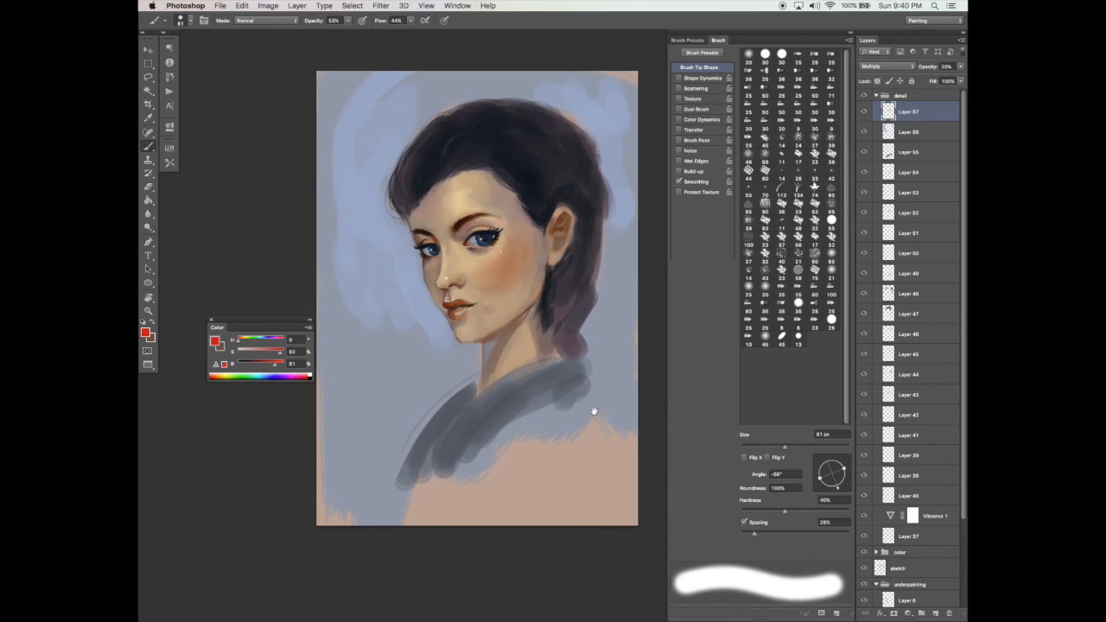
key("v")
key("Tab")
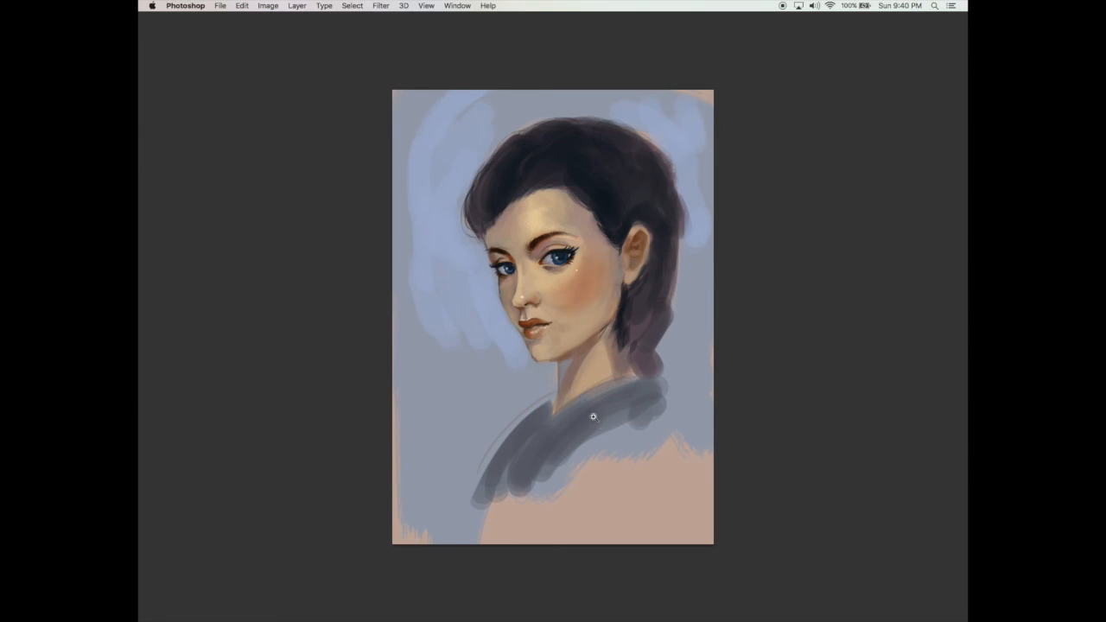
left_click(593, 417, "super")
left_click_drag(593, 418, 590, 457)
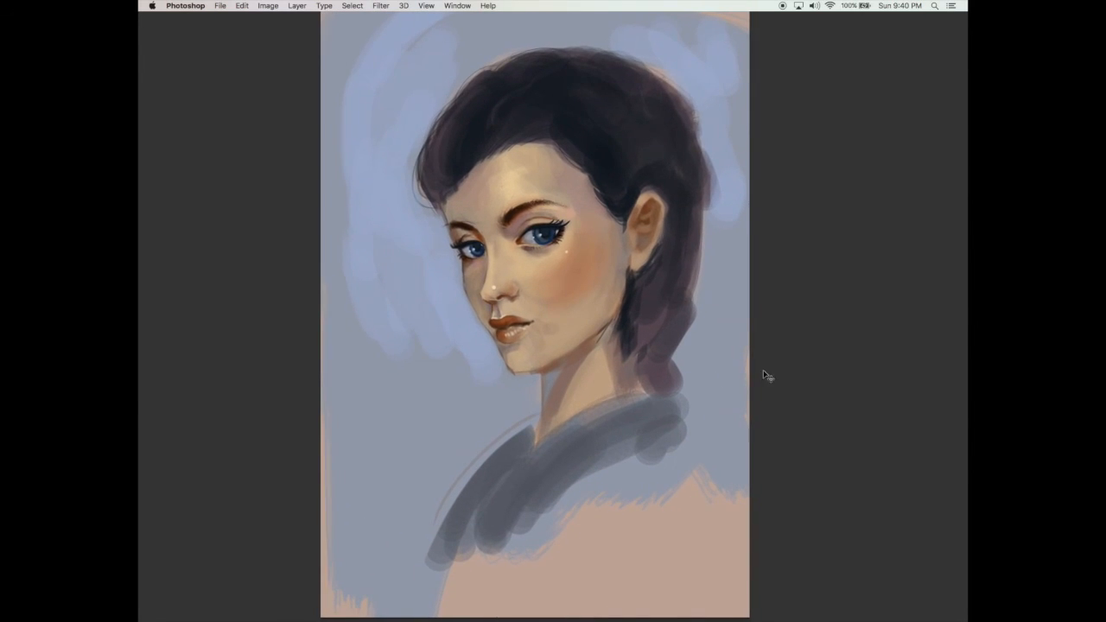